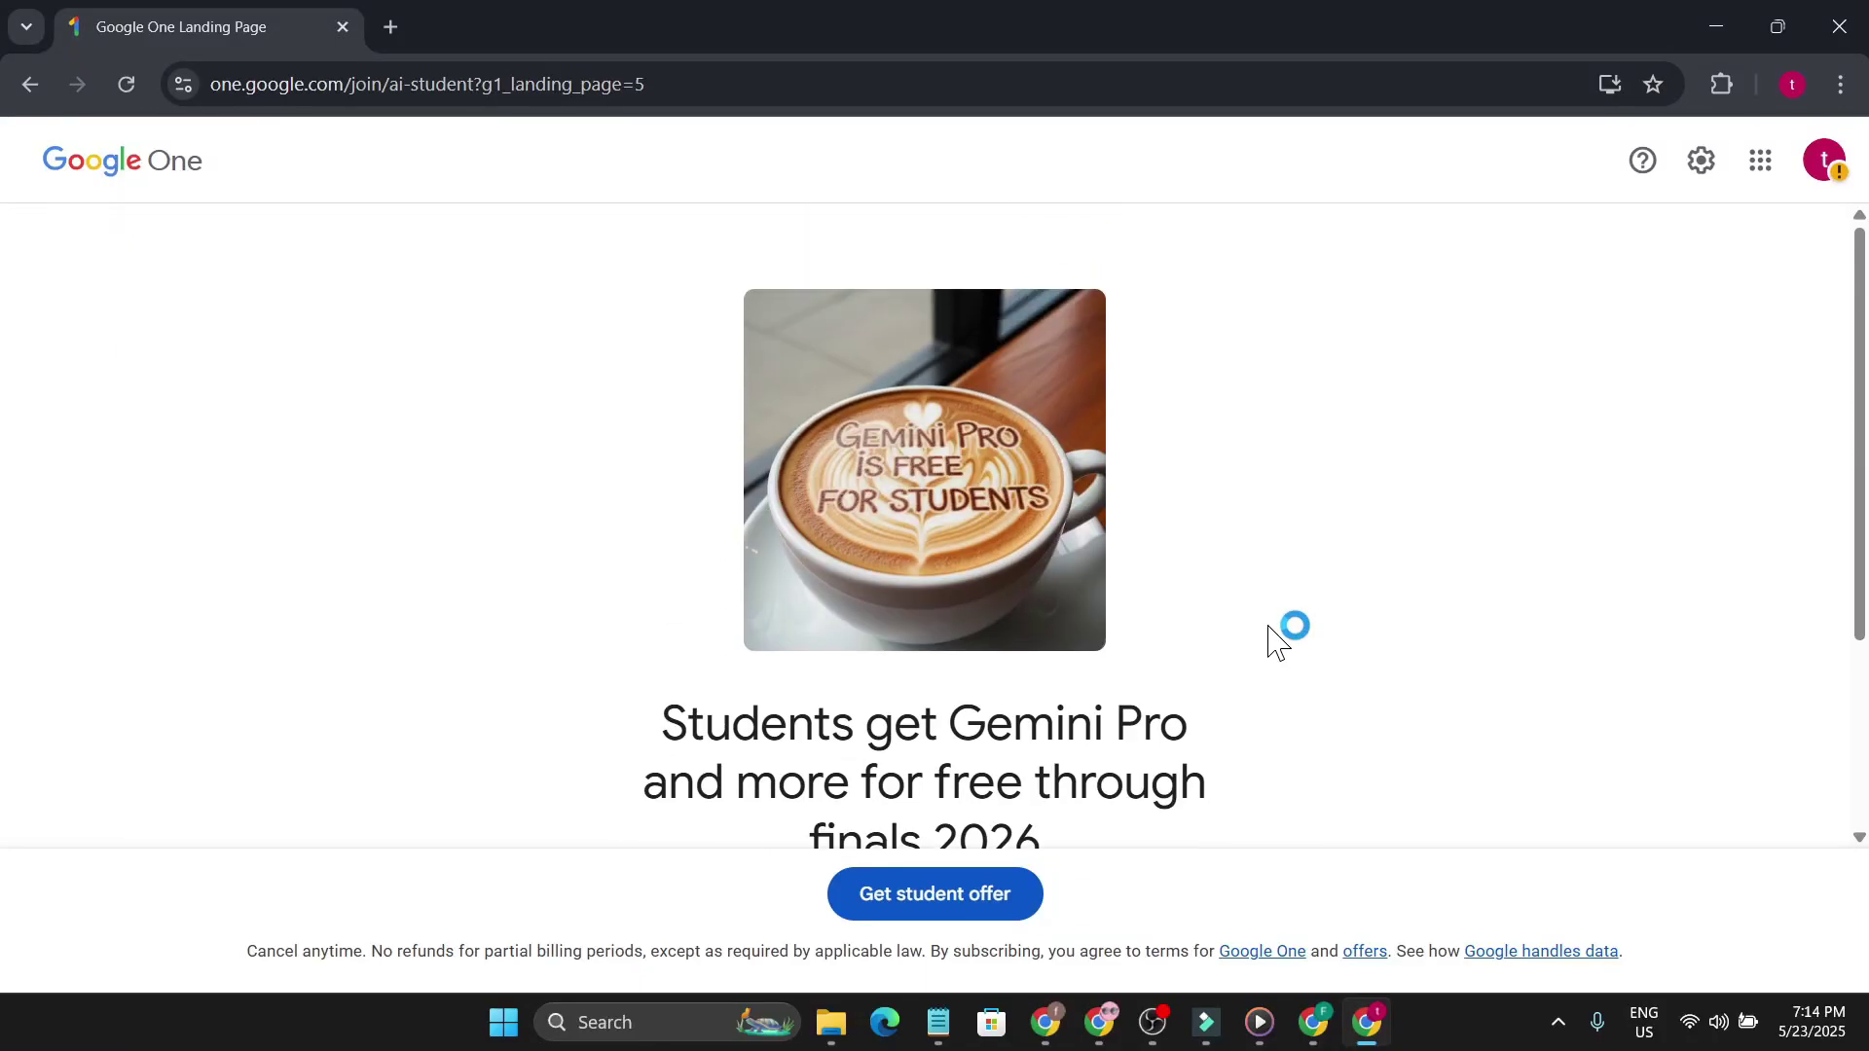
# - Scroll through the Google One storage page showing the 2 TB plan
pyautogui.scroll(2, 1169, 628)
pyautogui.scroll(-2, 1061, 628)
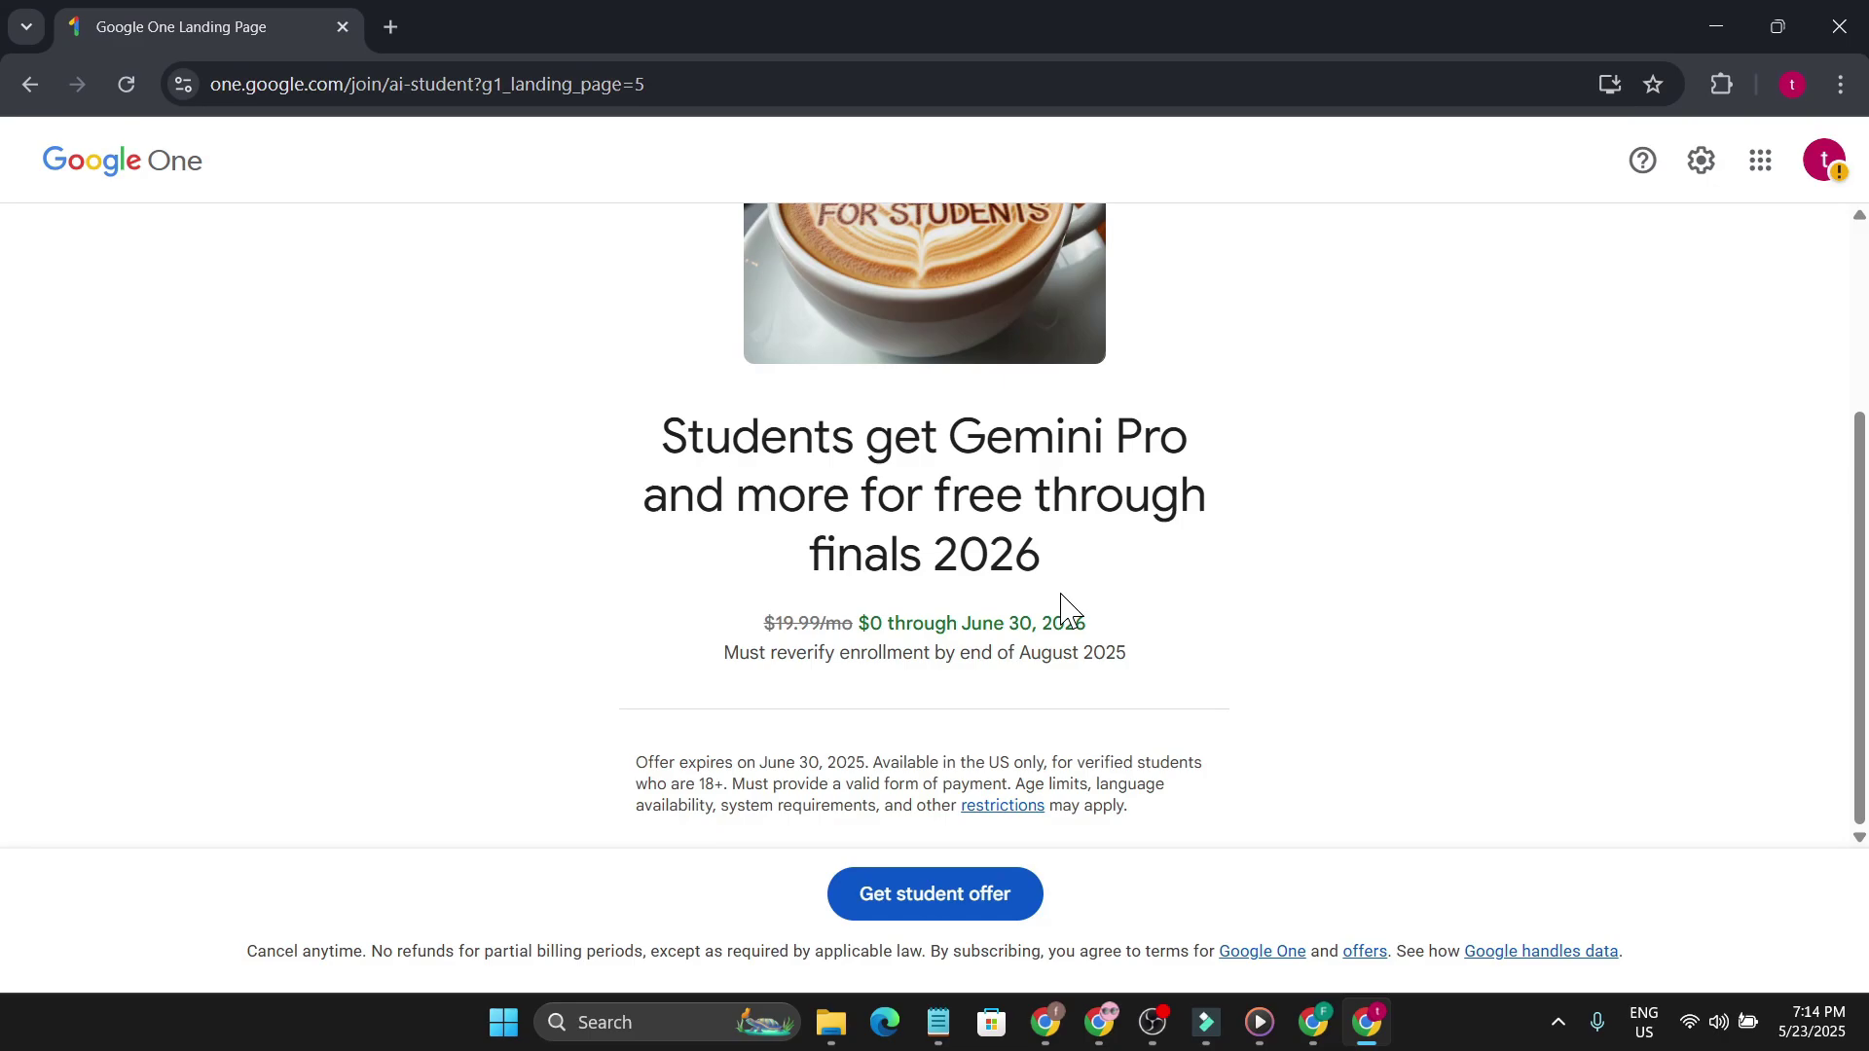
pyautogui.scroll(2, 1061, 599)
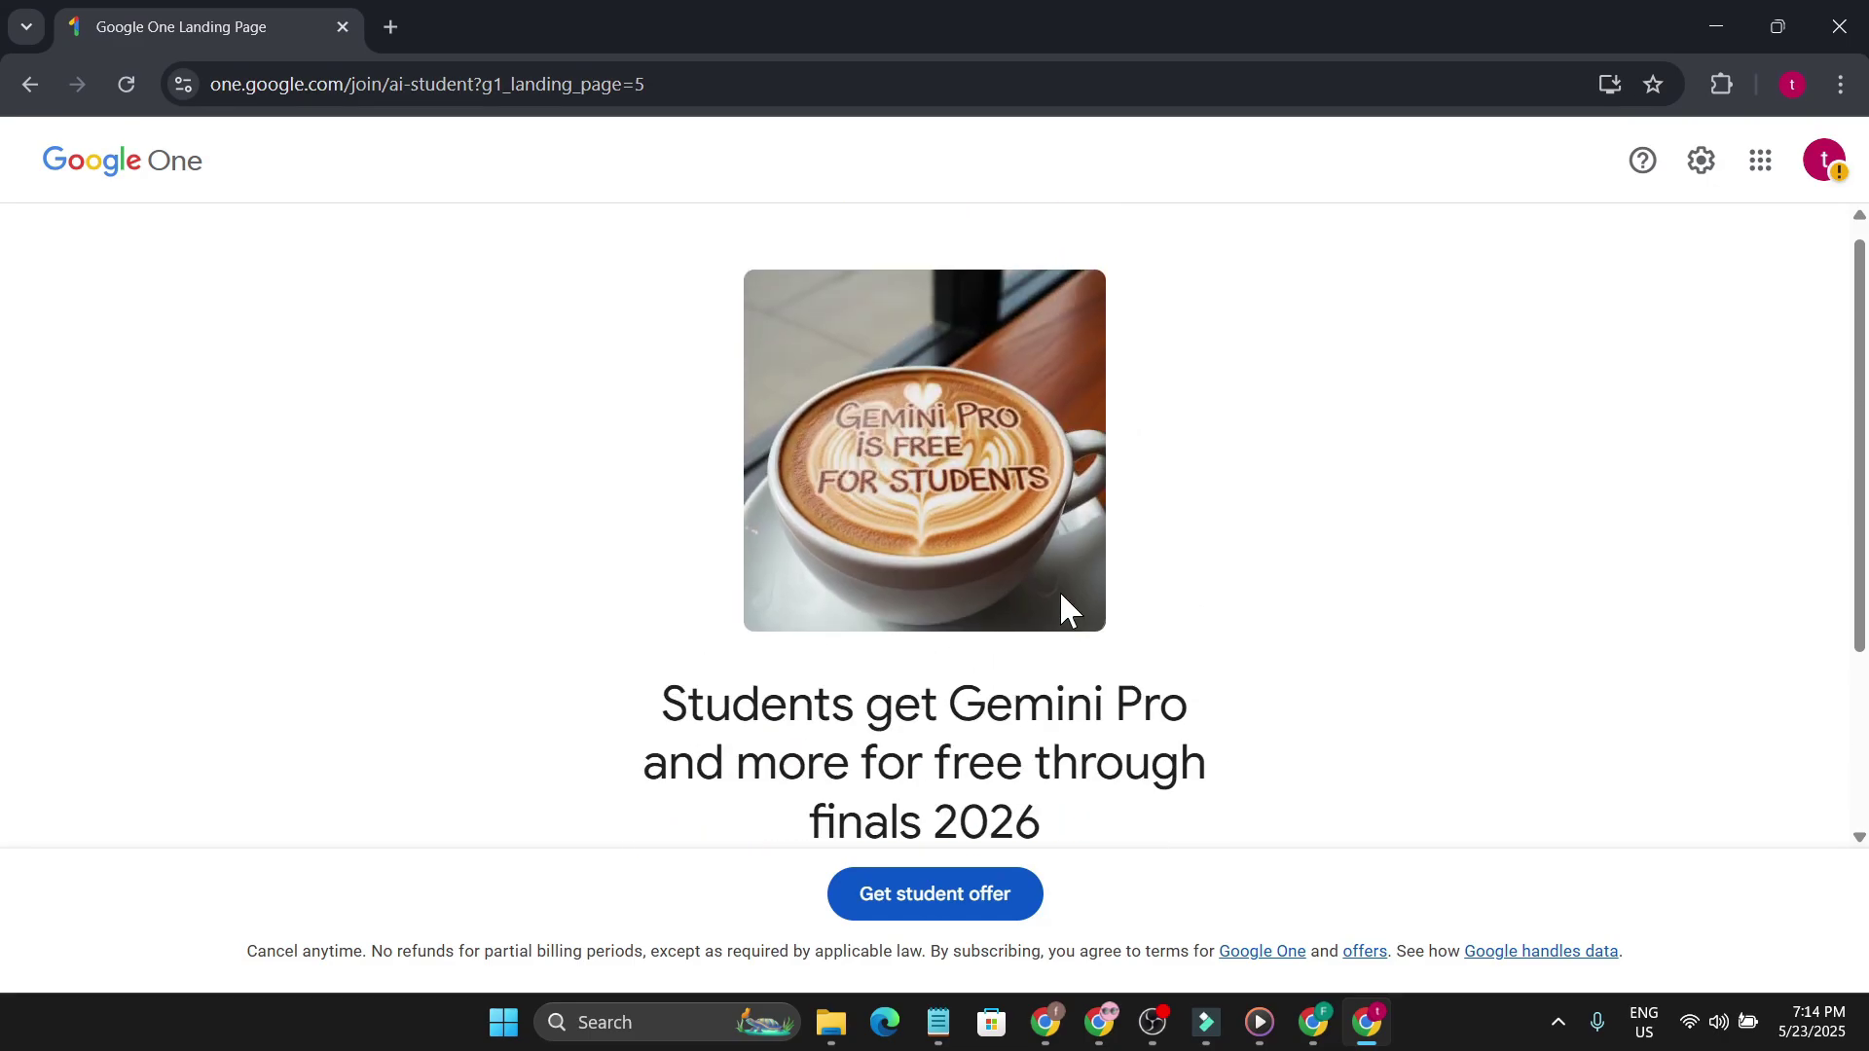
pyautogui.scroll(-3, 1063, 606)
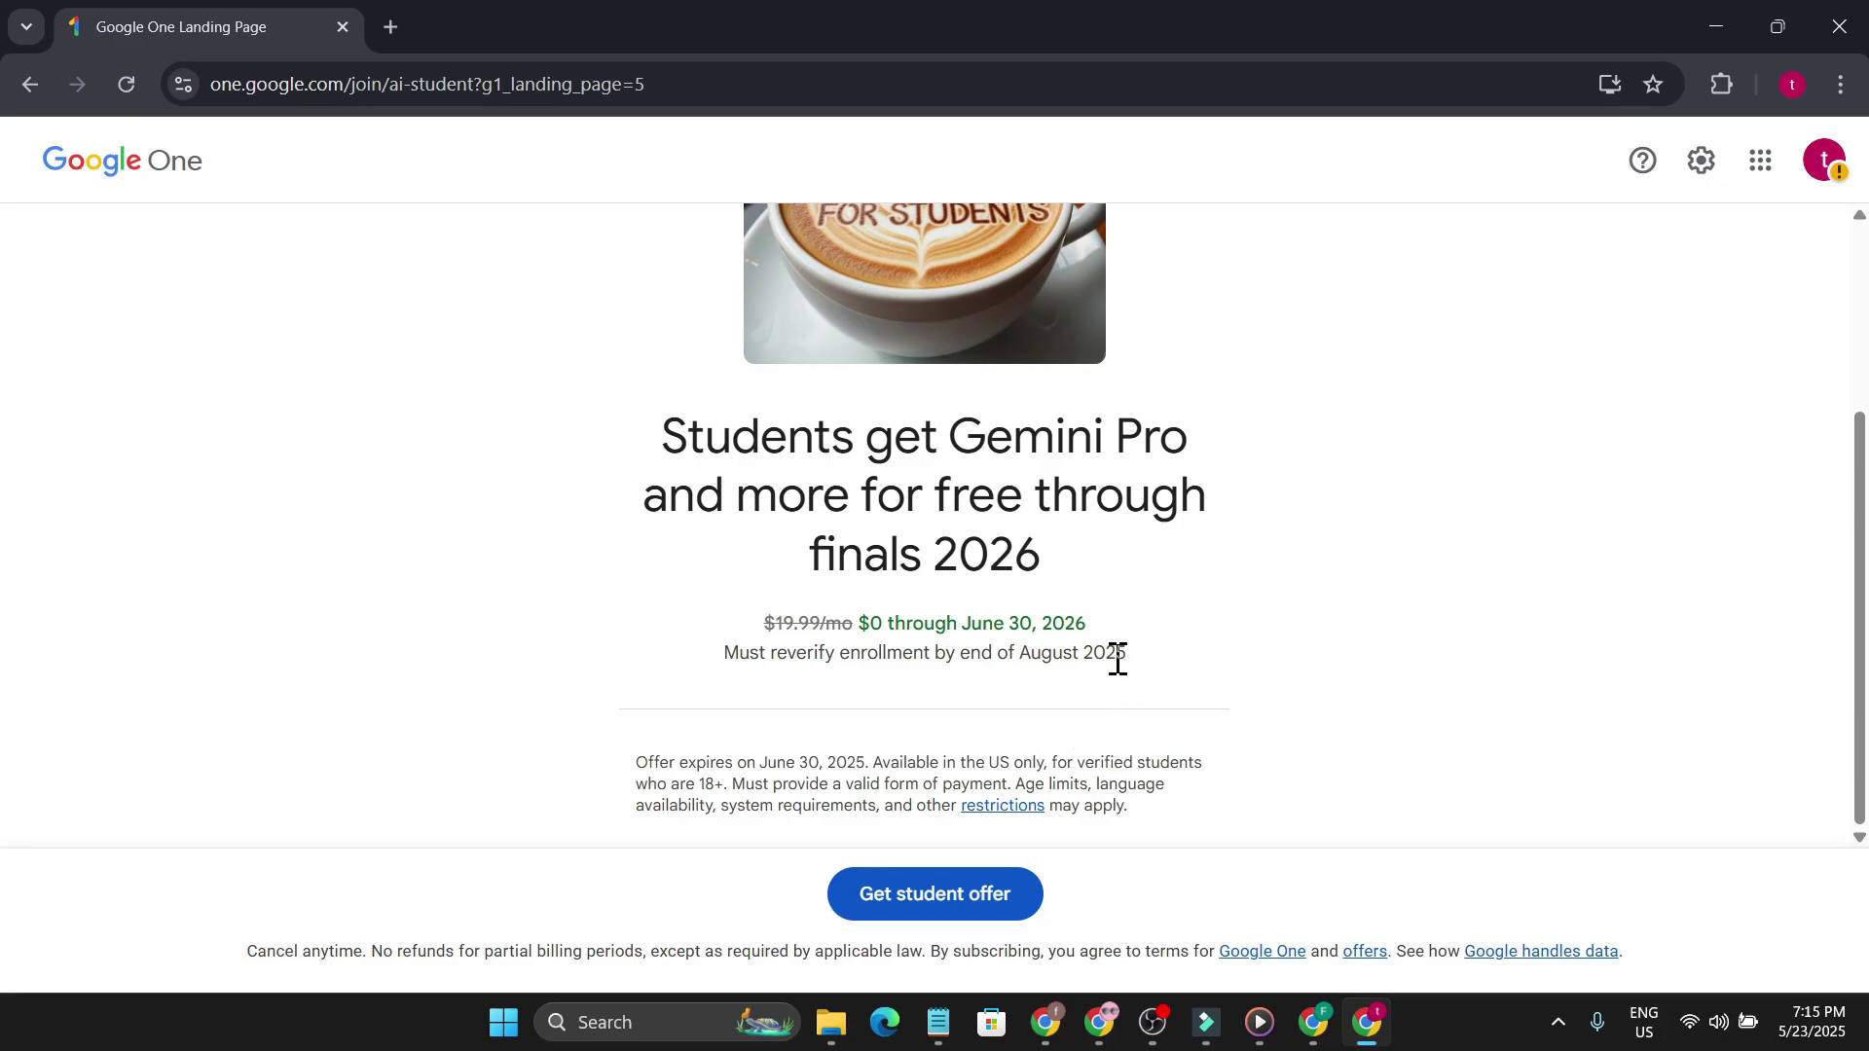
pyautogui.scroll(3, 1146, 611)
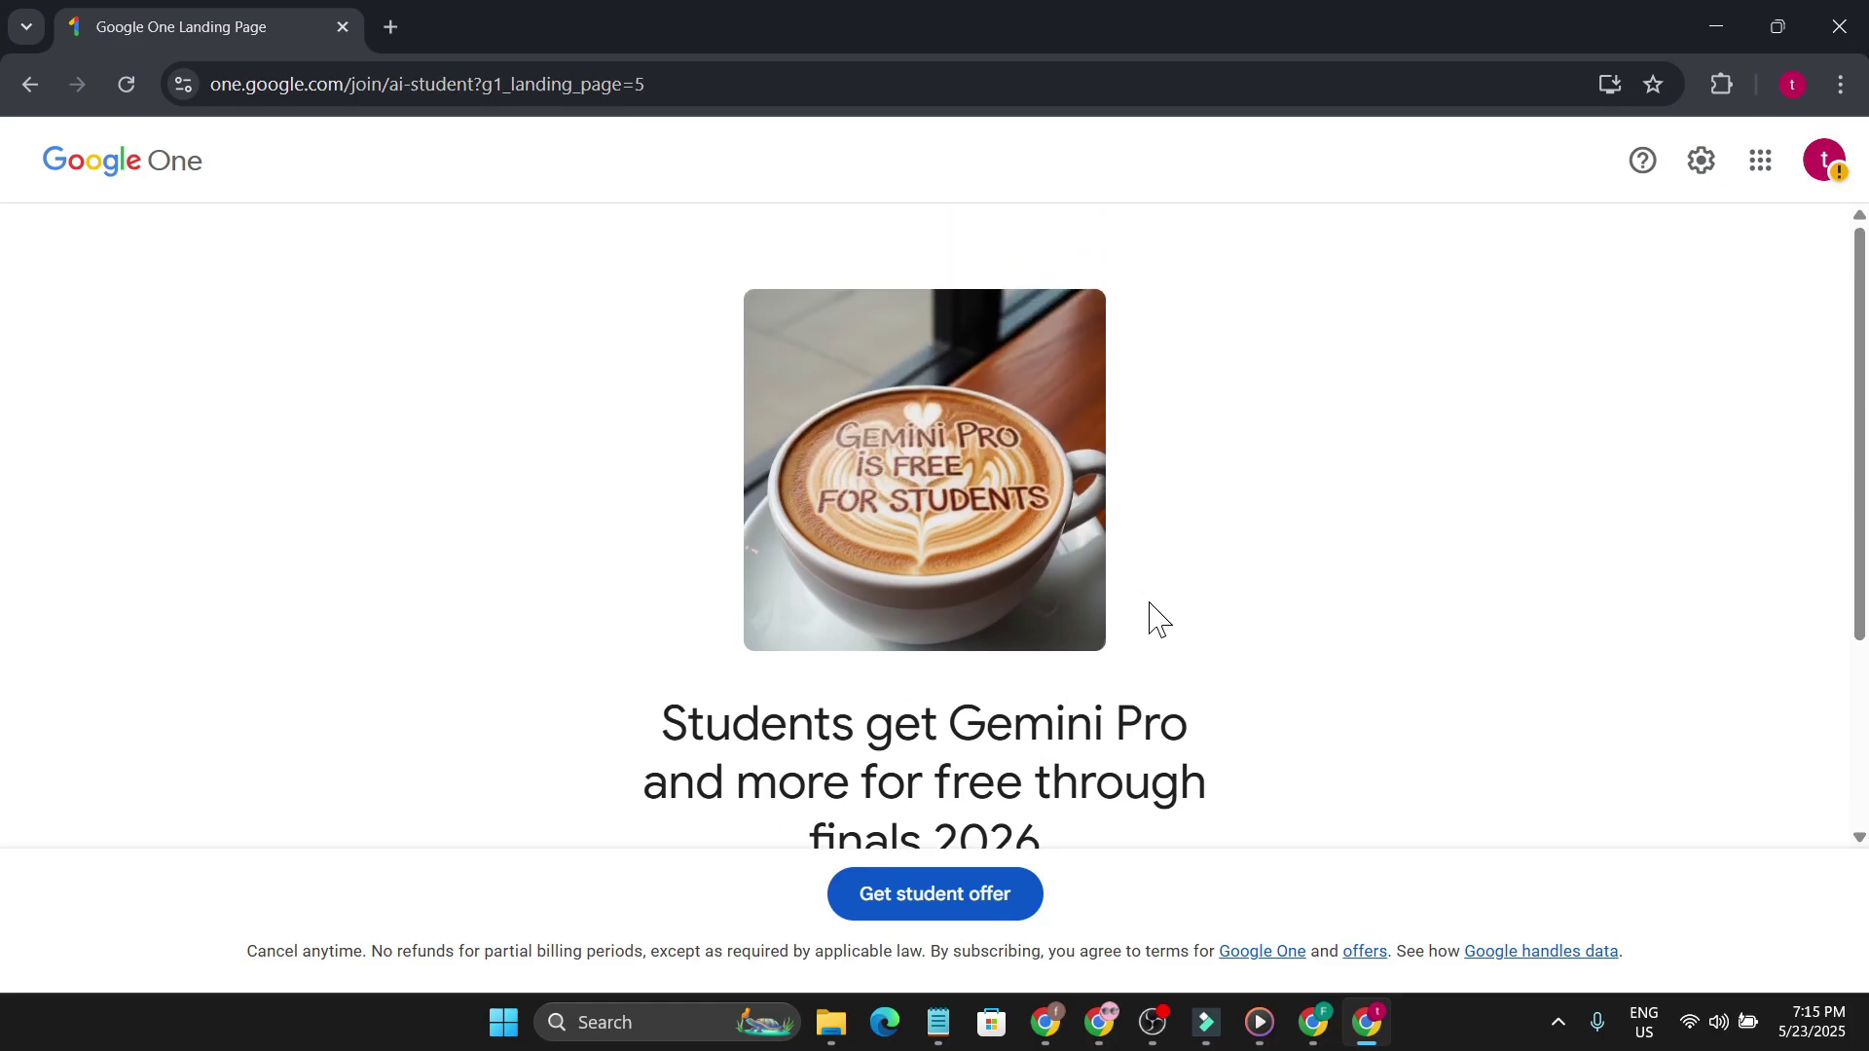
pyautogui.scroll(-3, 1159, 620)
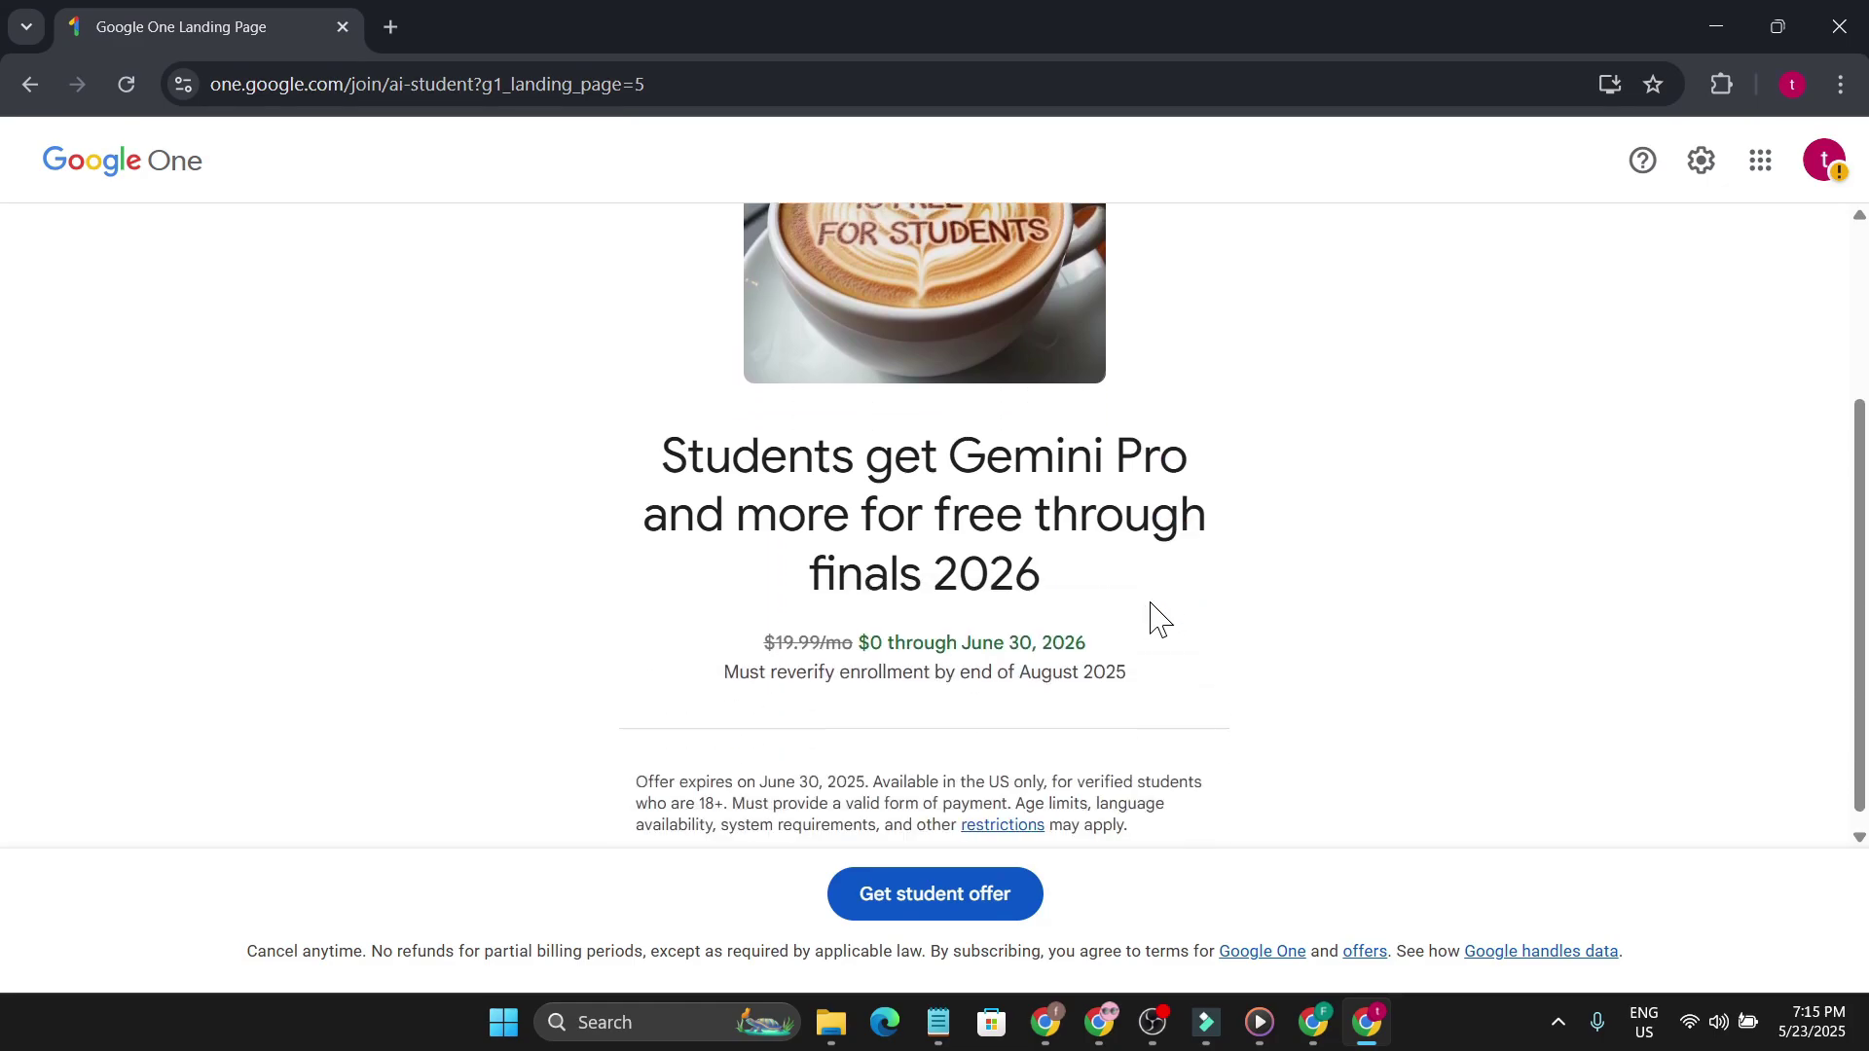
pyautogui.scroll(3, 1158, 620)
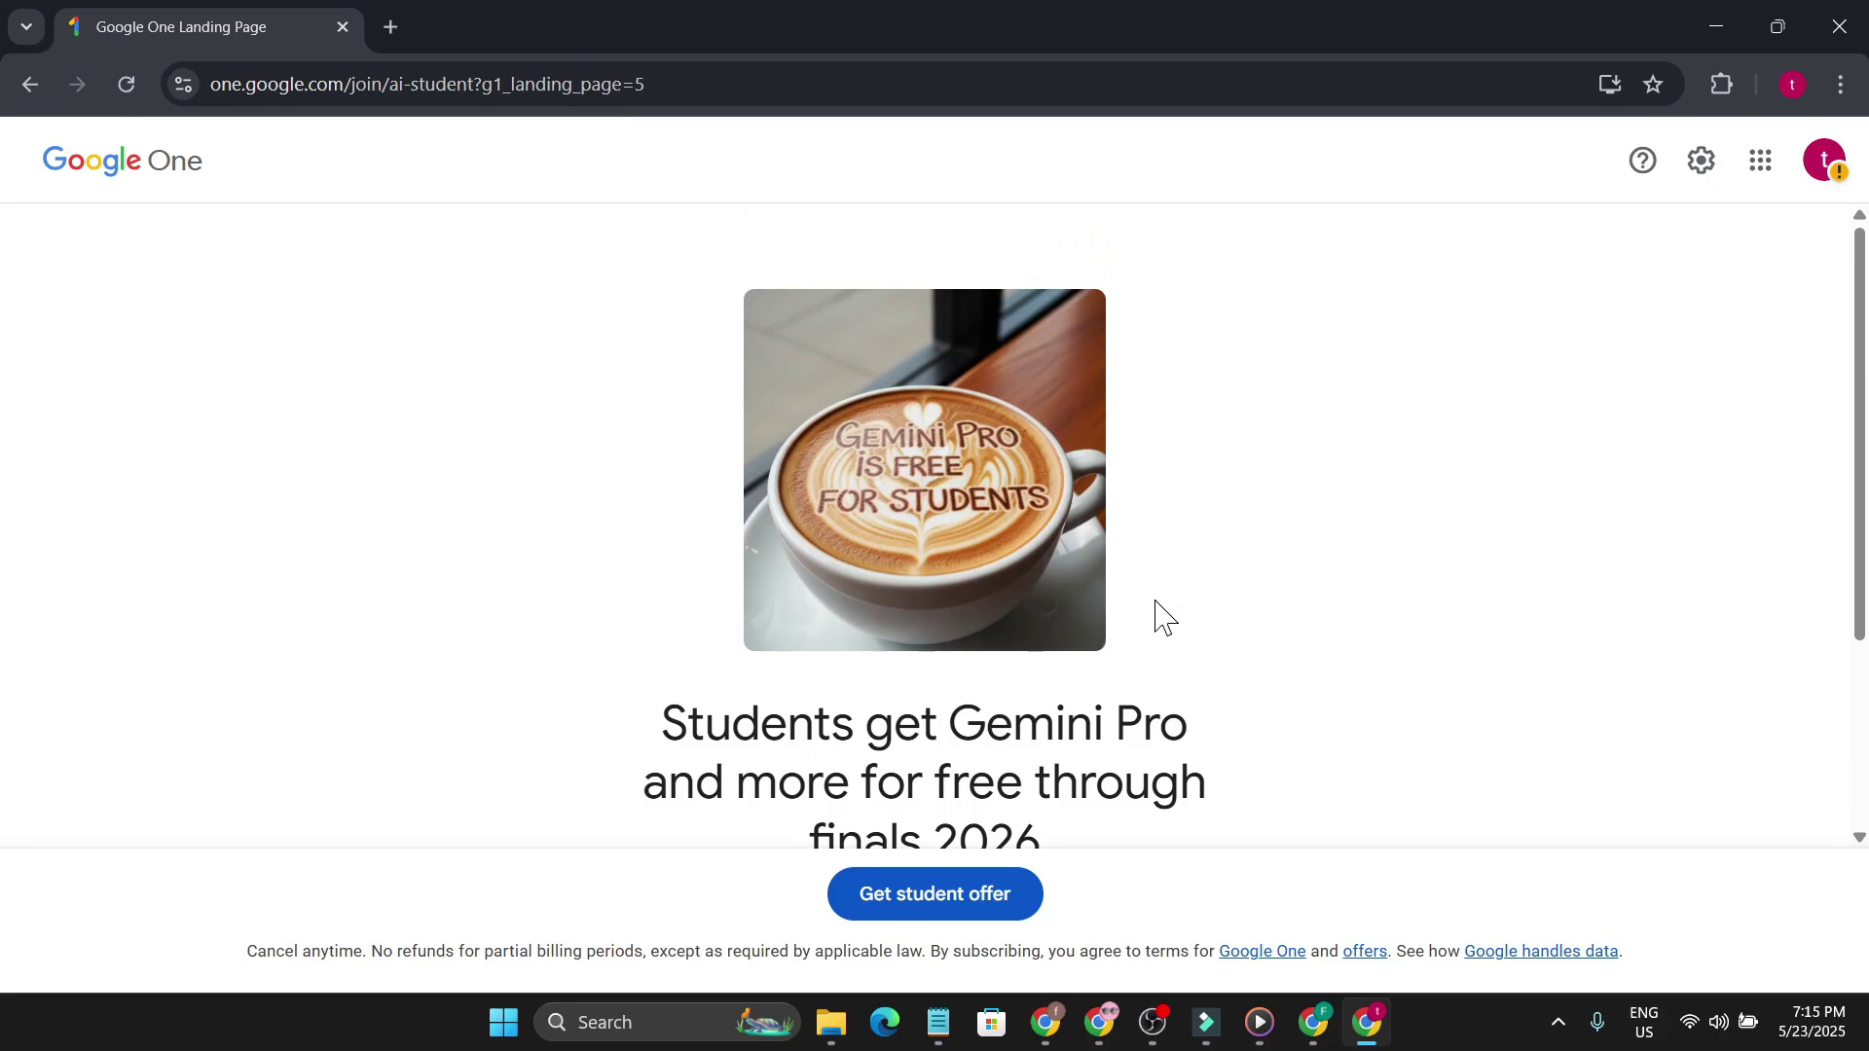
# - In the other Chrome window, bring up the Google One benefits tab and review its benefits cards
pyautogui.hotkey('alt', 'Tab')
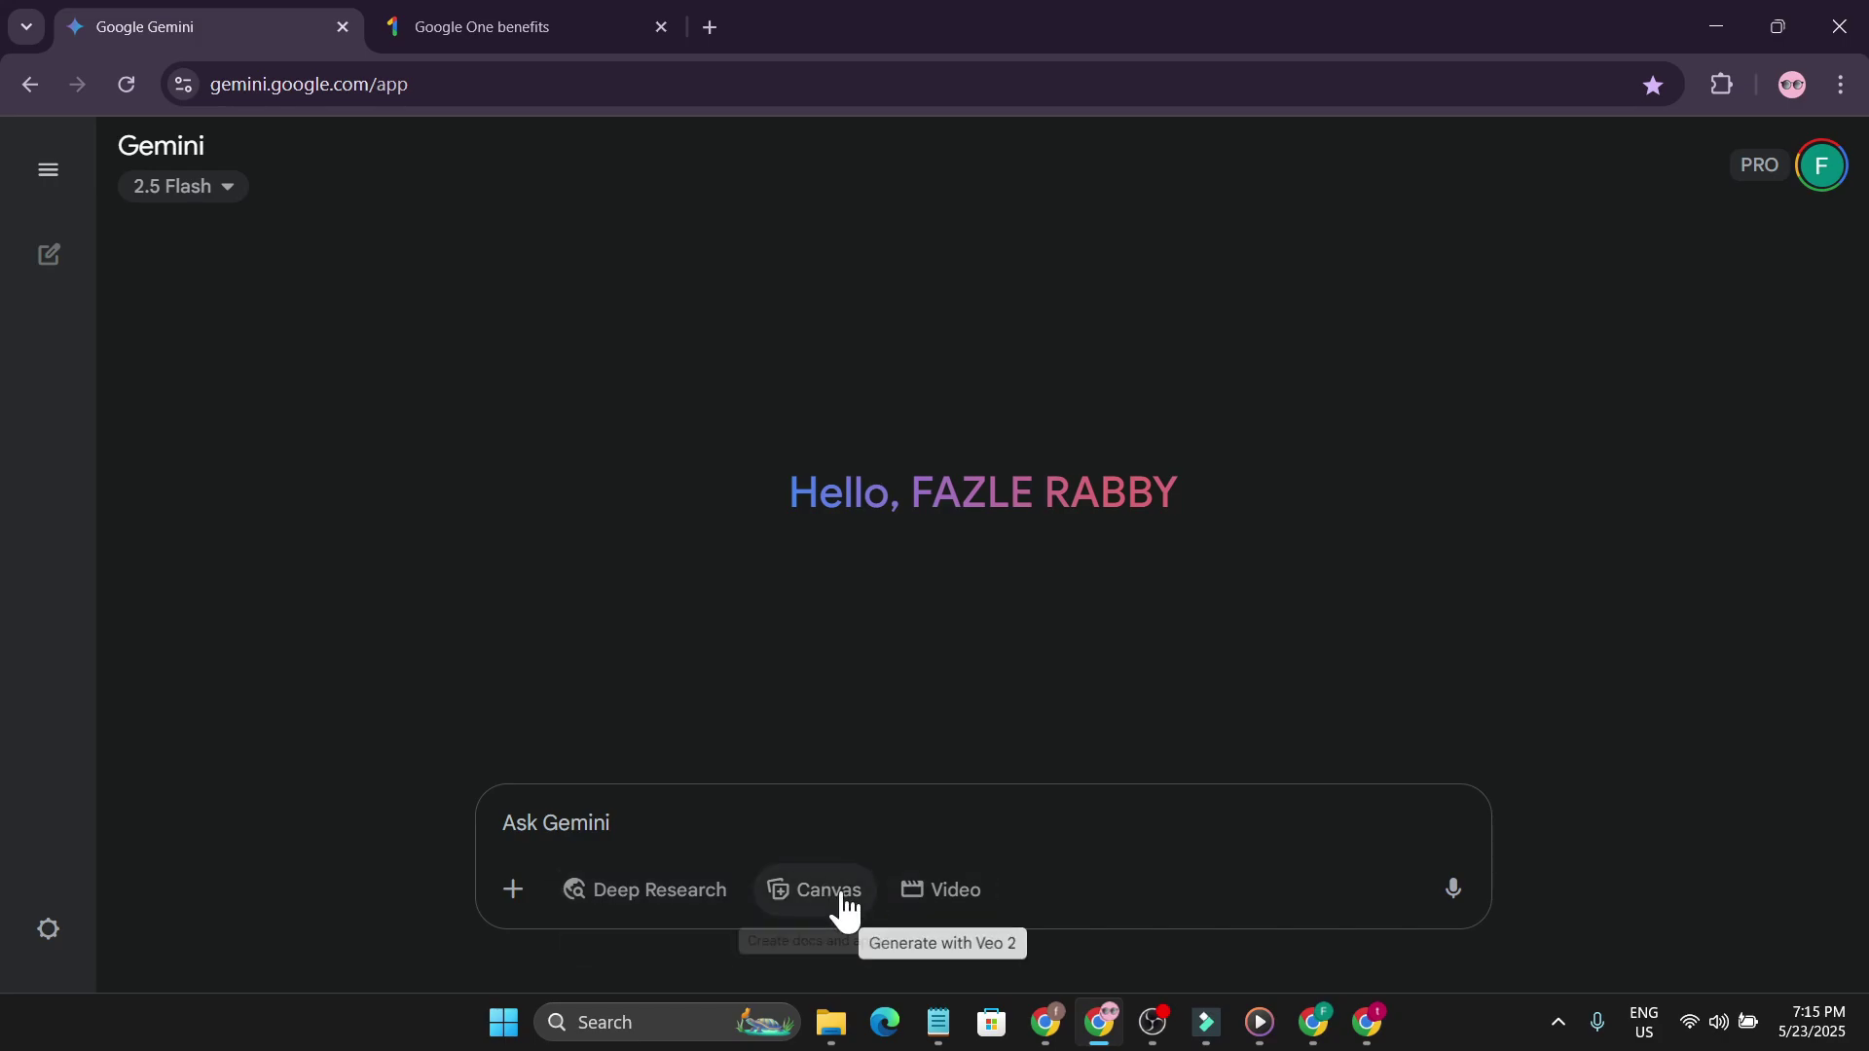
pyautogui.click(563, 33)
pyautogui.scroll(-1, 896, 584)
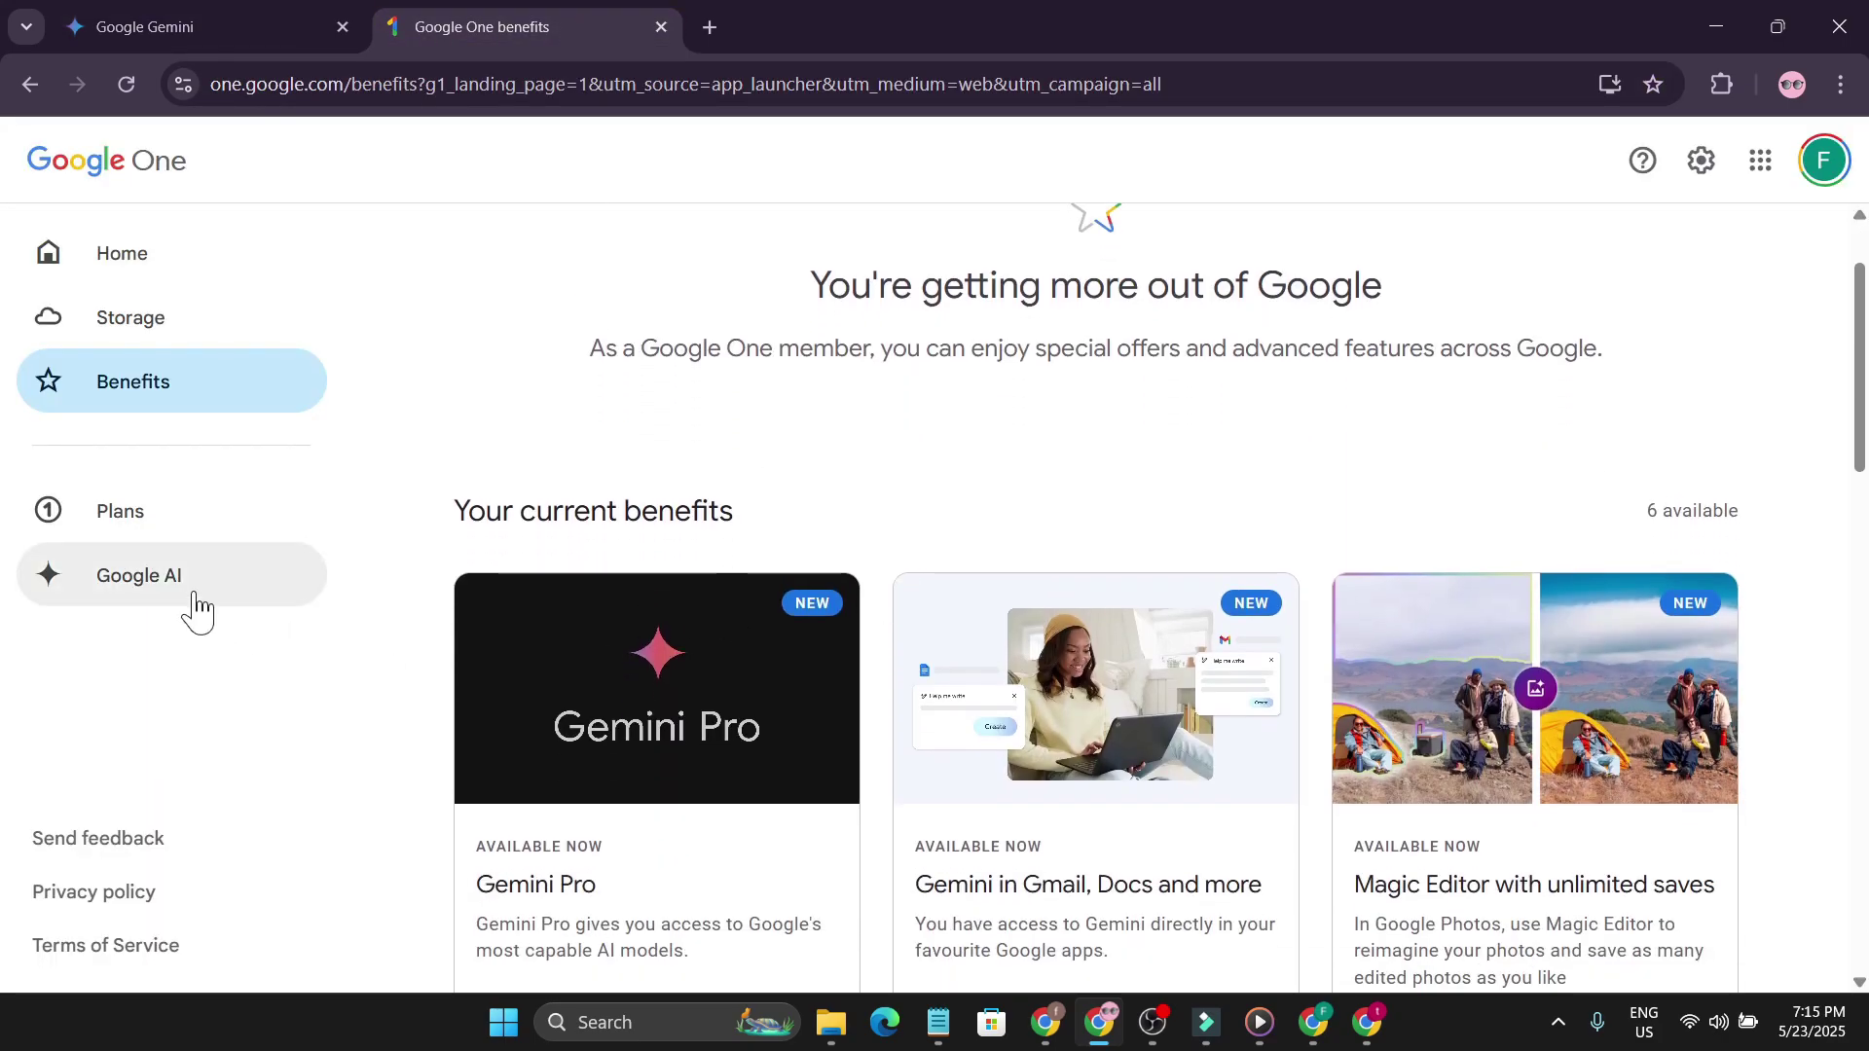
pyautogui.scroll(-2, 861, 604)
pyautogui.scroll(2, 864, 609)
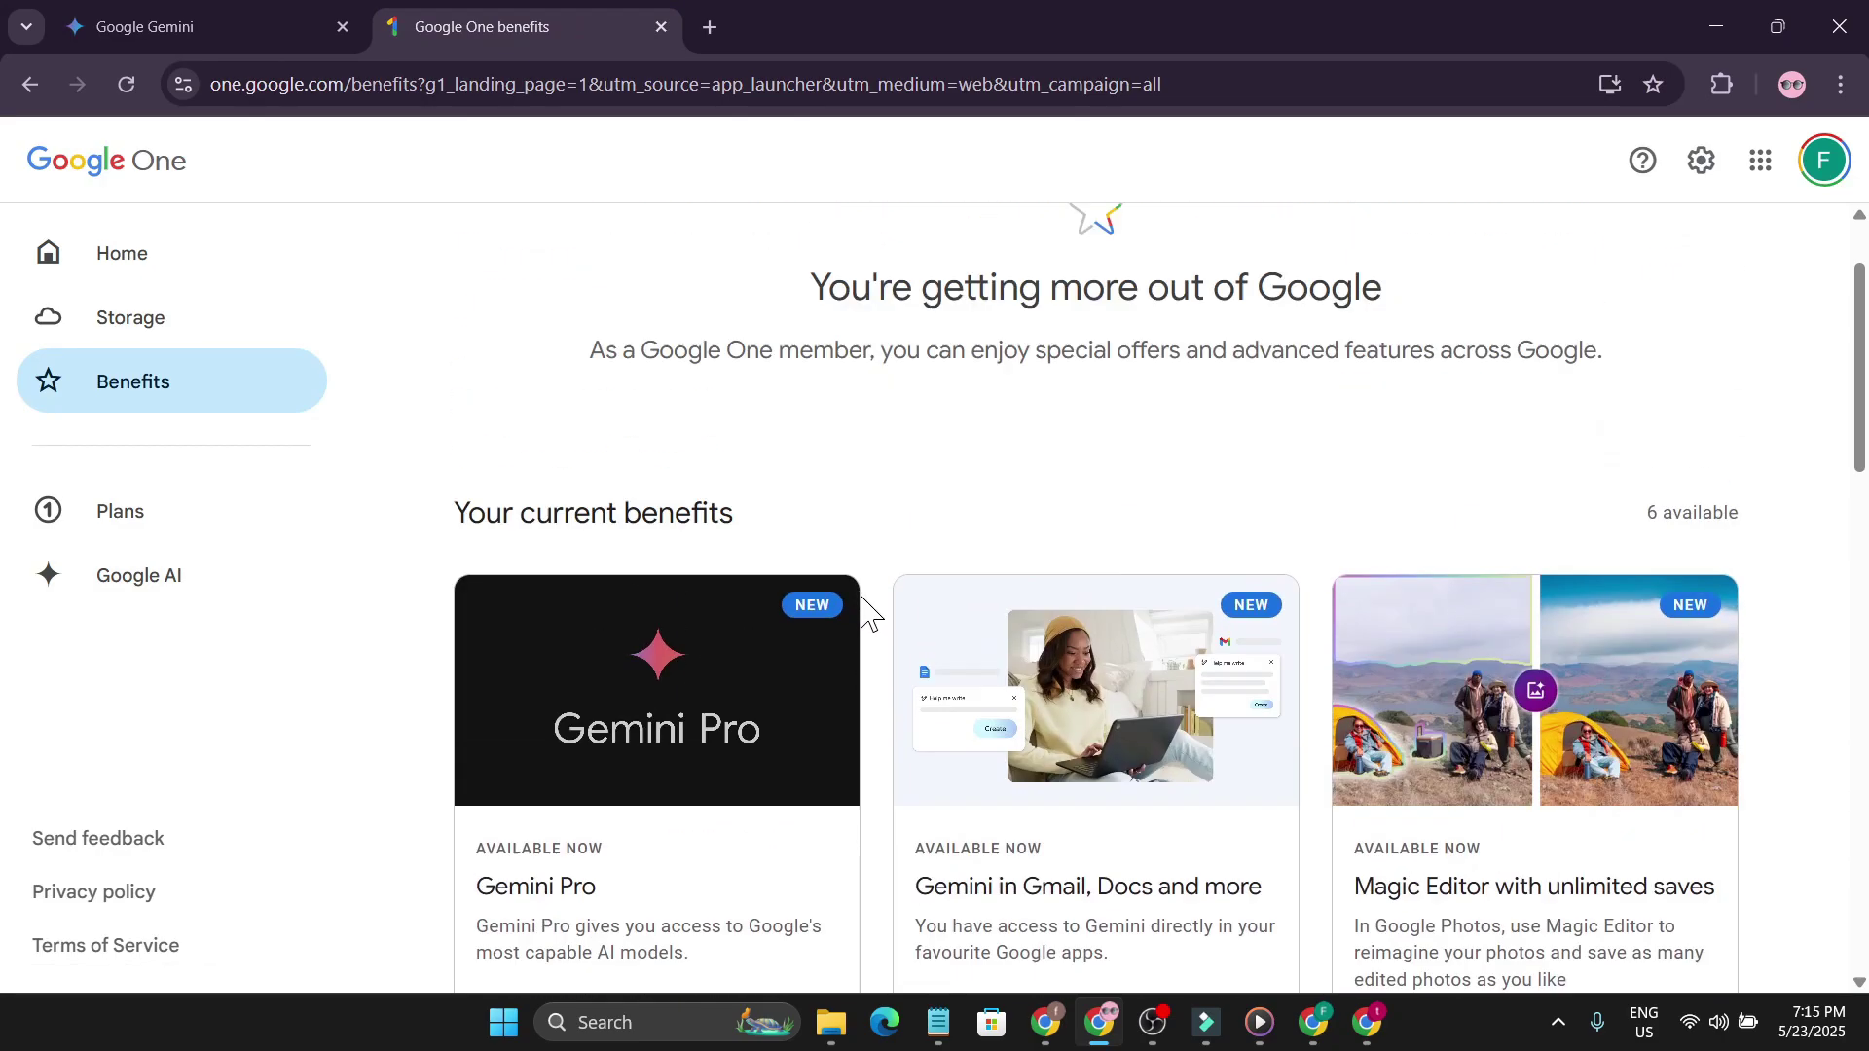
pyautogui.scroll(-2, 863, 609)
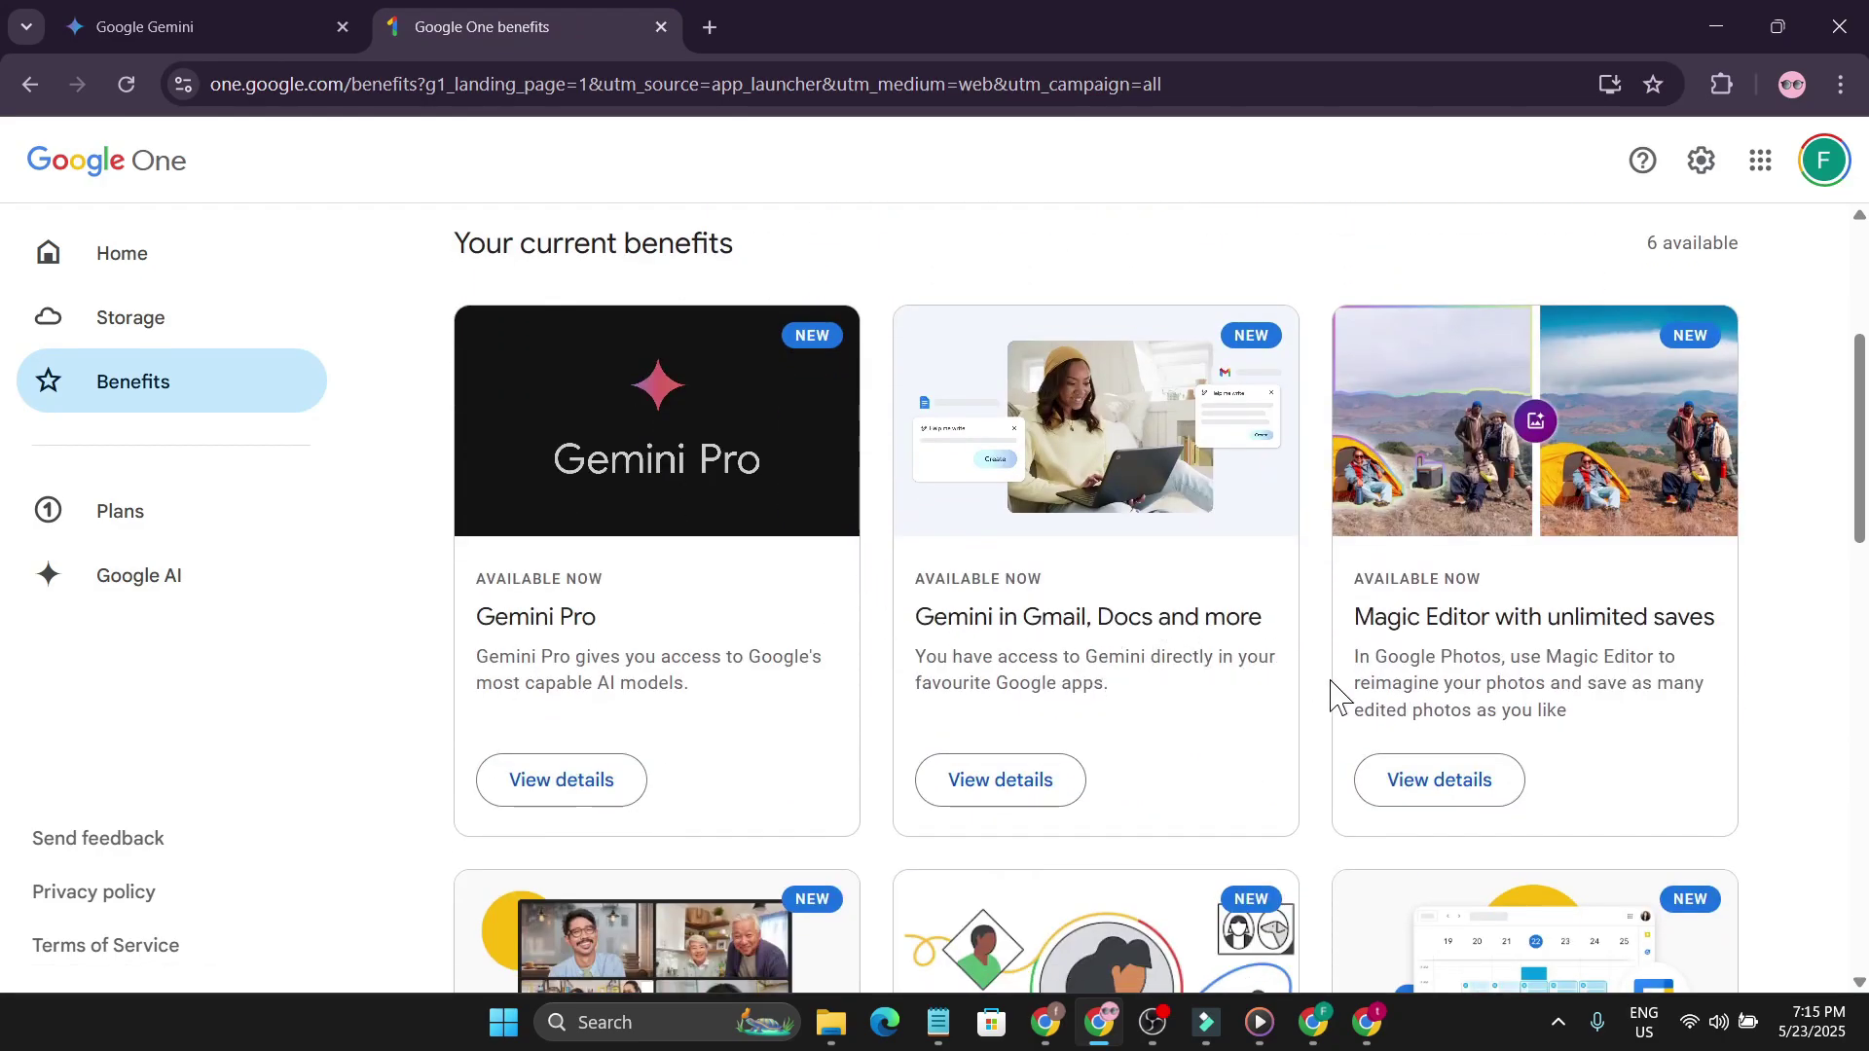
pyautogui.scroll(-4, 1332, 693)
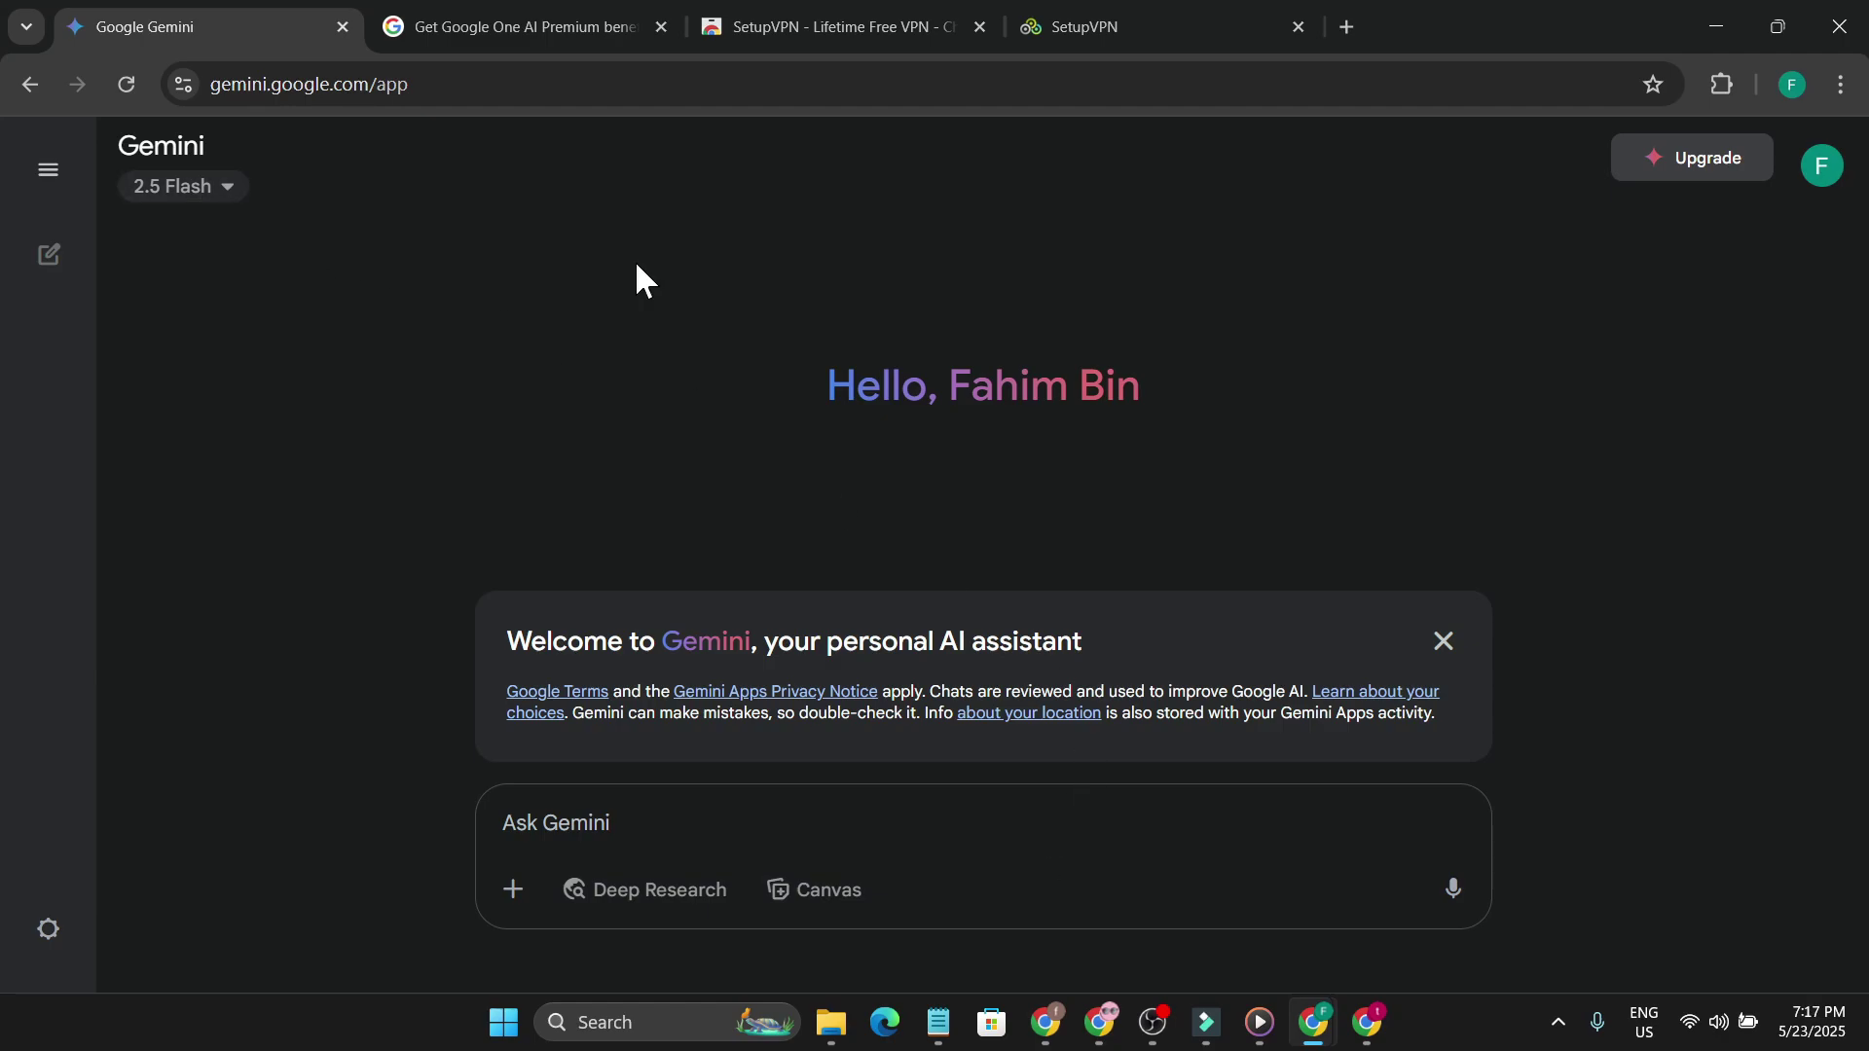
# - Check Gemini's model list offered without Pro, then bring up the SetupVPN - Lifetime Free VPN store page
pyautogui.click(243, 189)
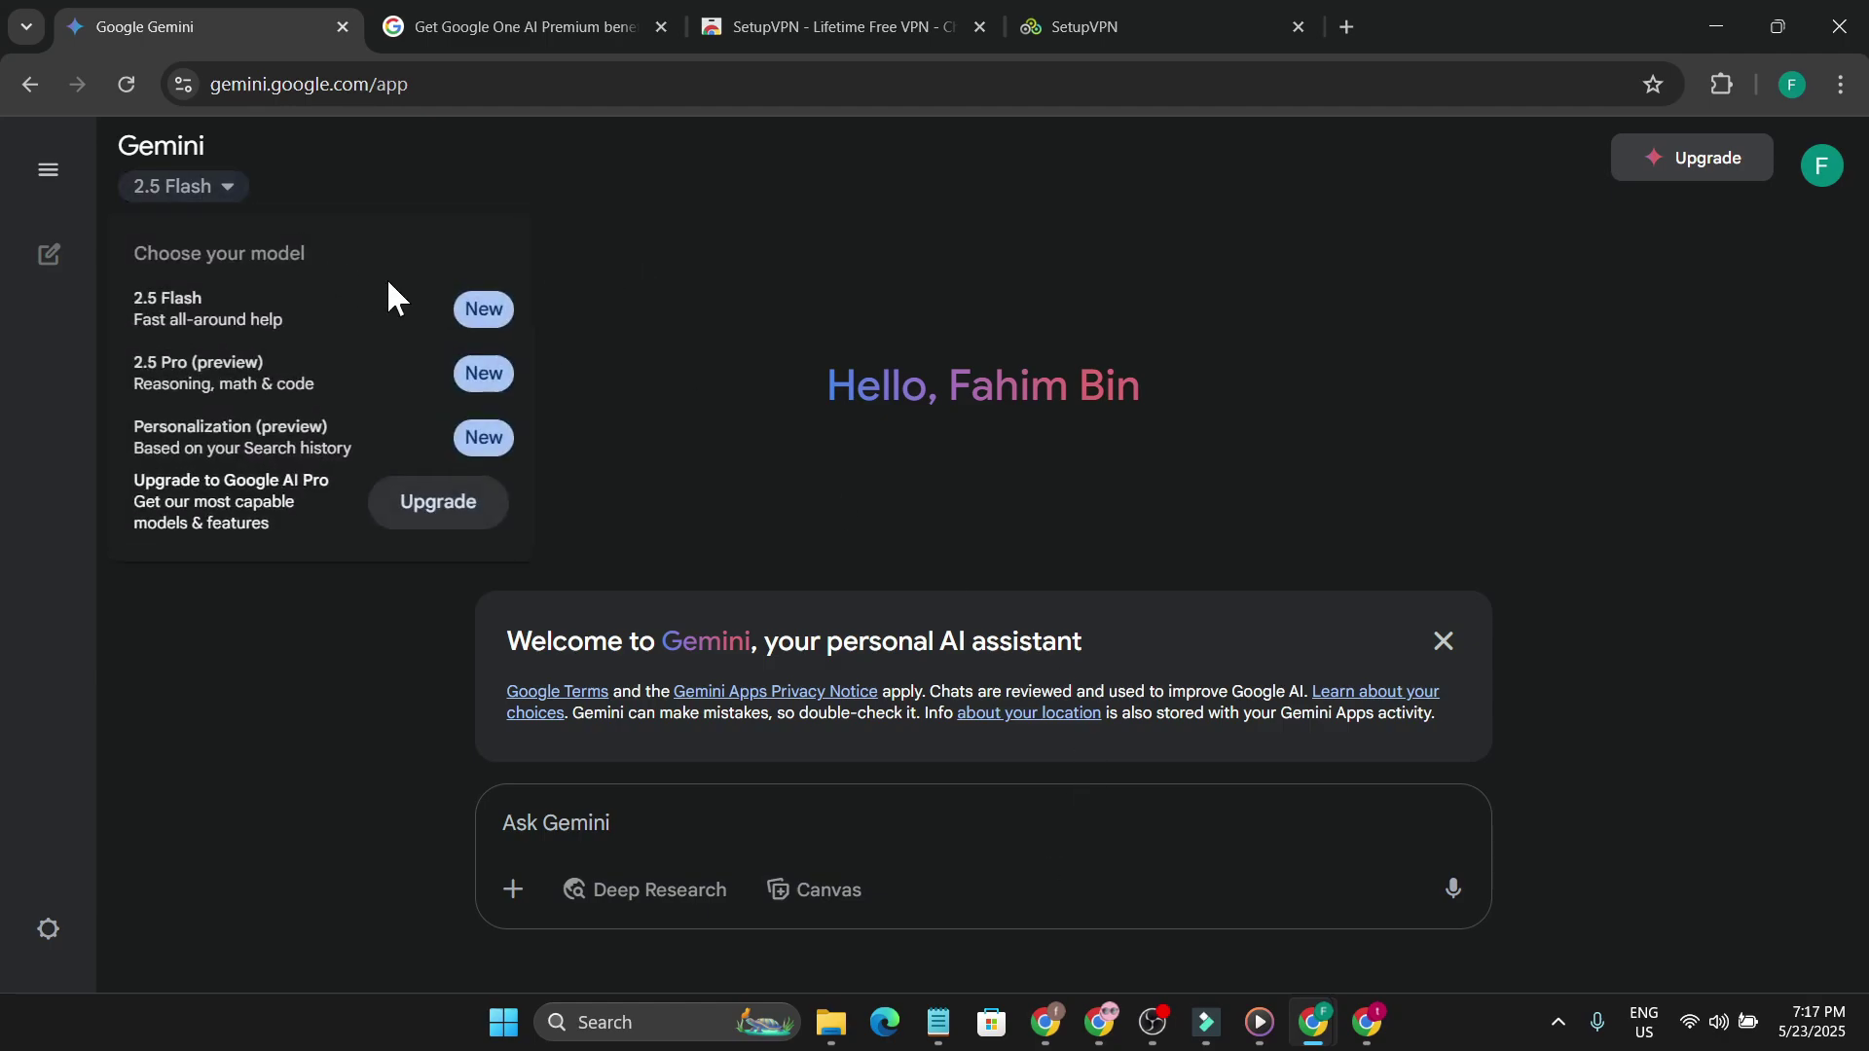
pyautogui.click(564, 264)
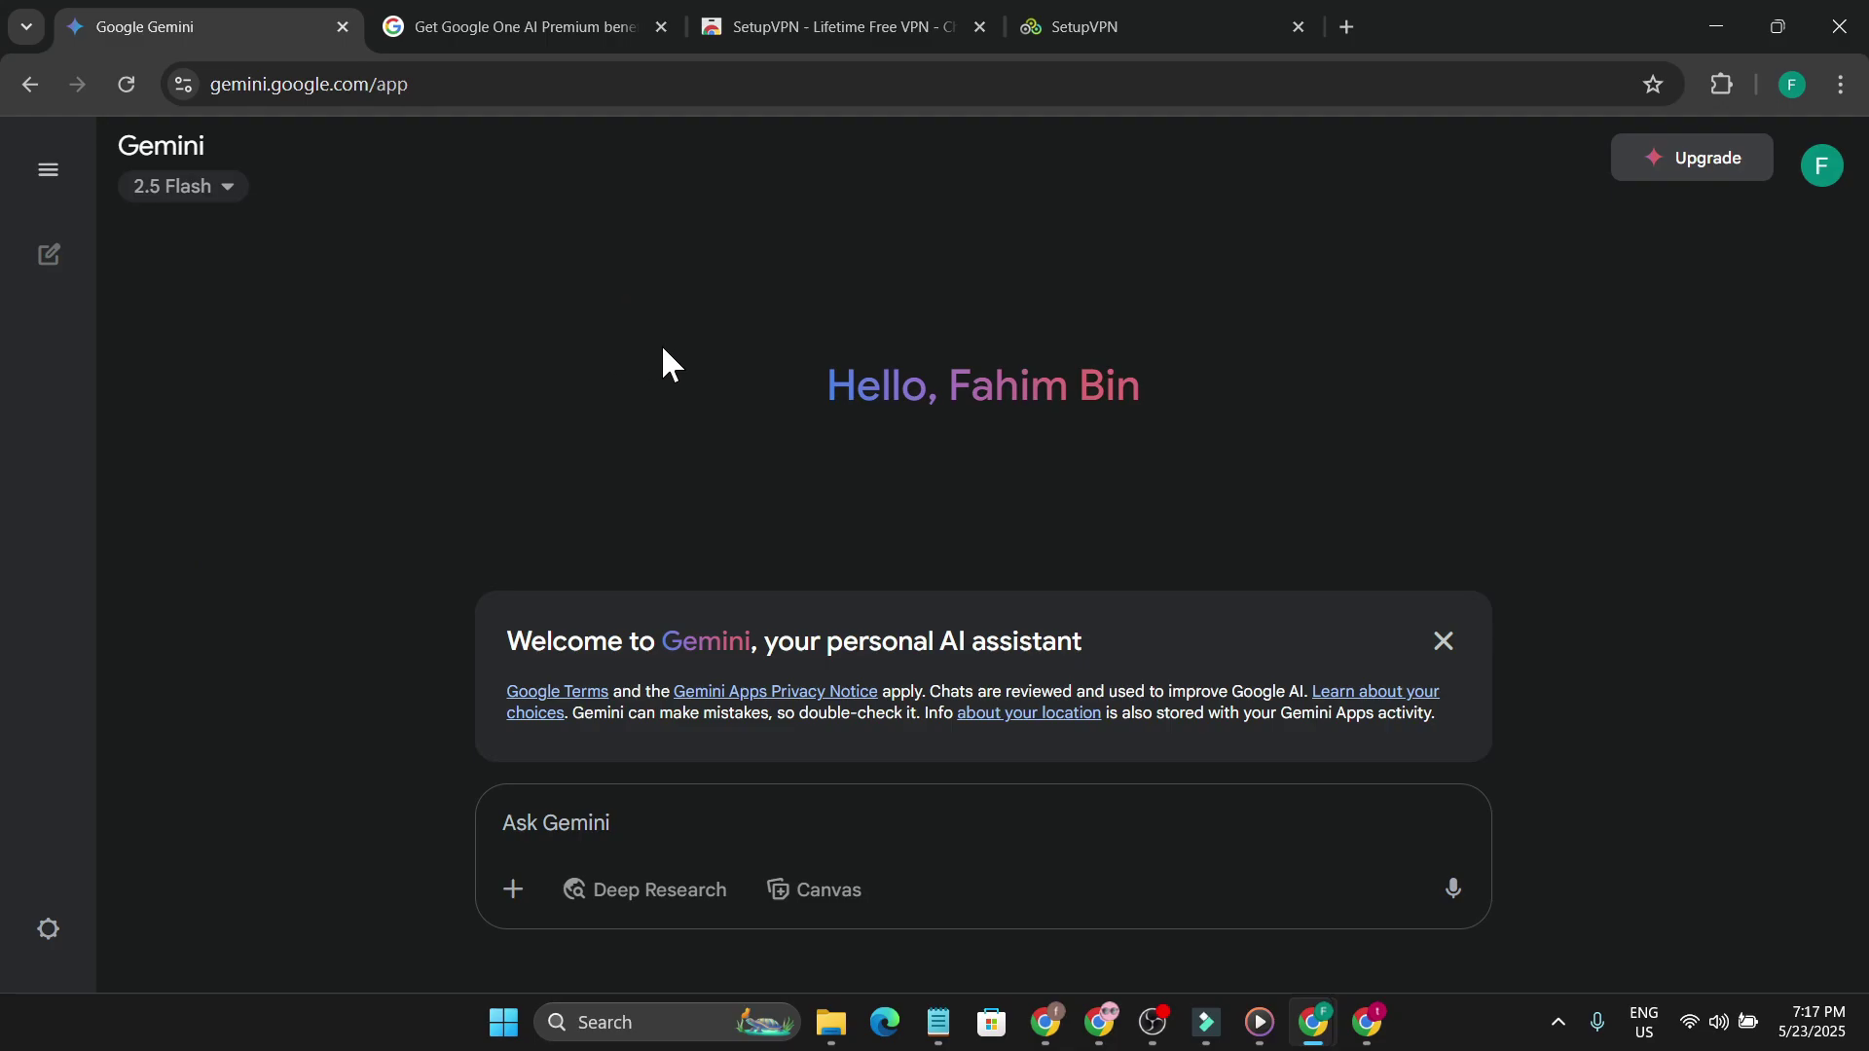
pyautogui.click(780, 26)
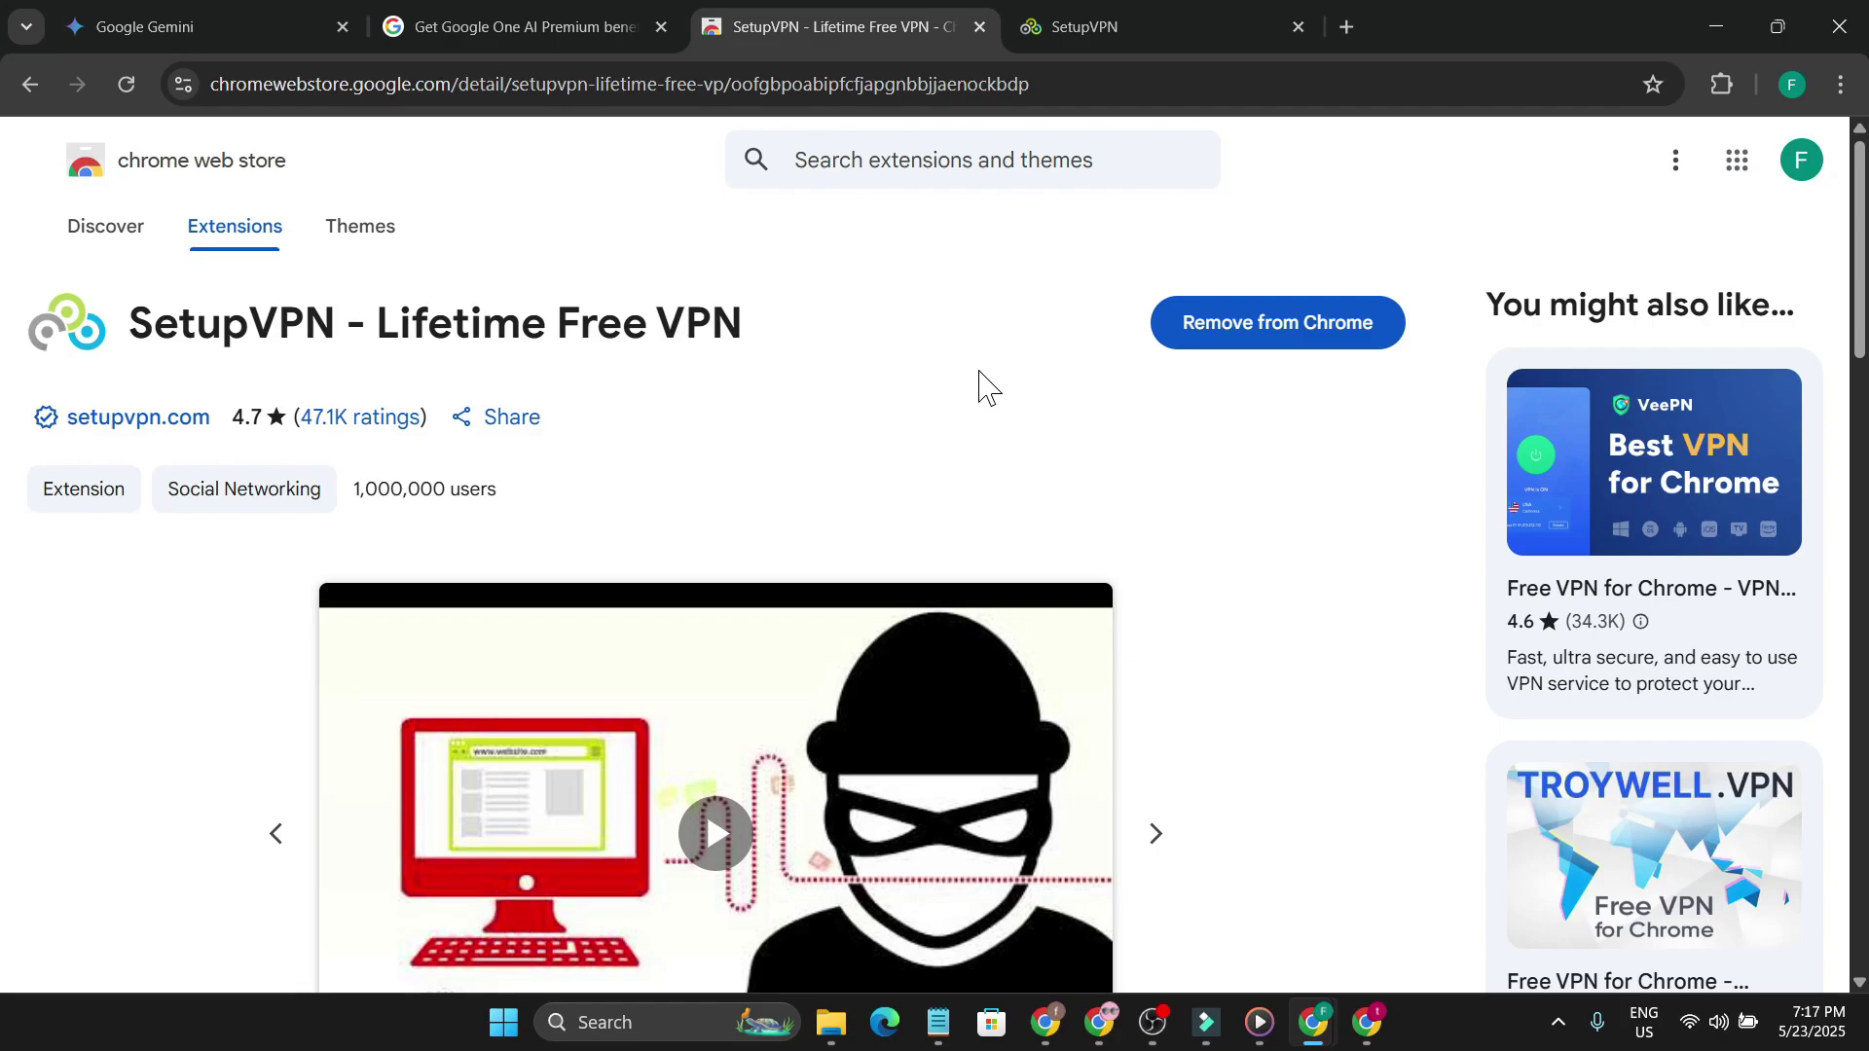
# - Connect SetupVPN to the free United States server from its dashboard
pyautogui.scroll(-1, 889, 450)
pyautogui.scroll(1, 897, 426)
pyautogui.hotkey('ctrl', 'Tab')
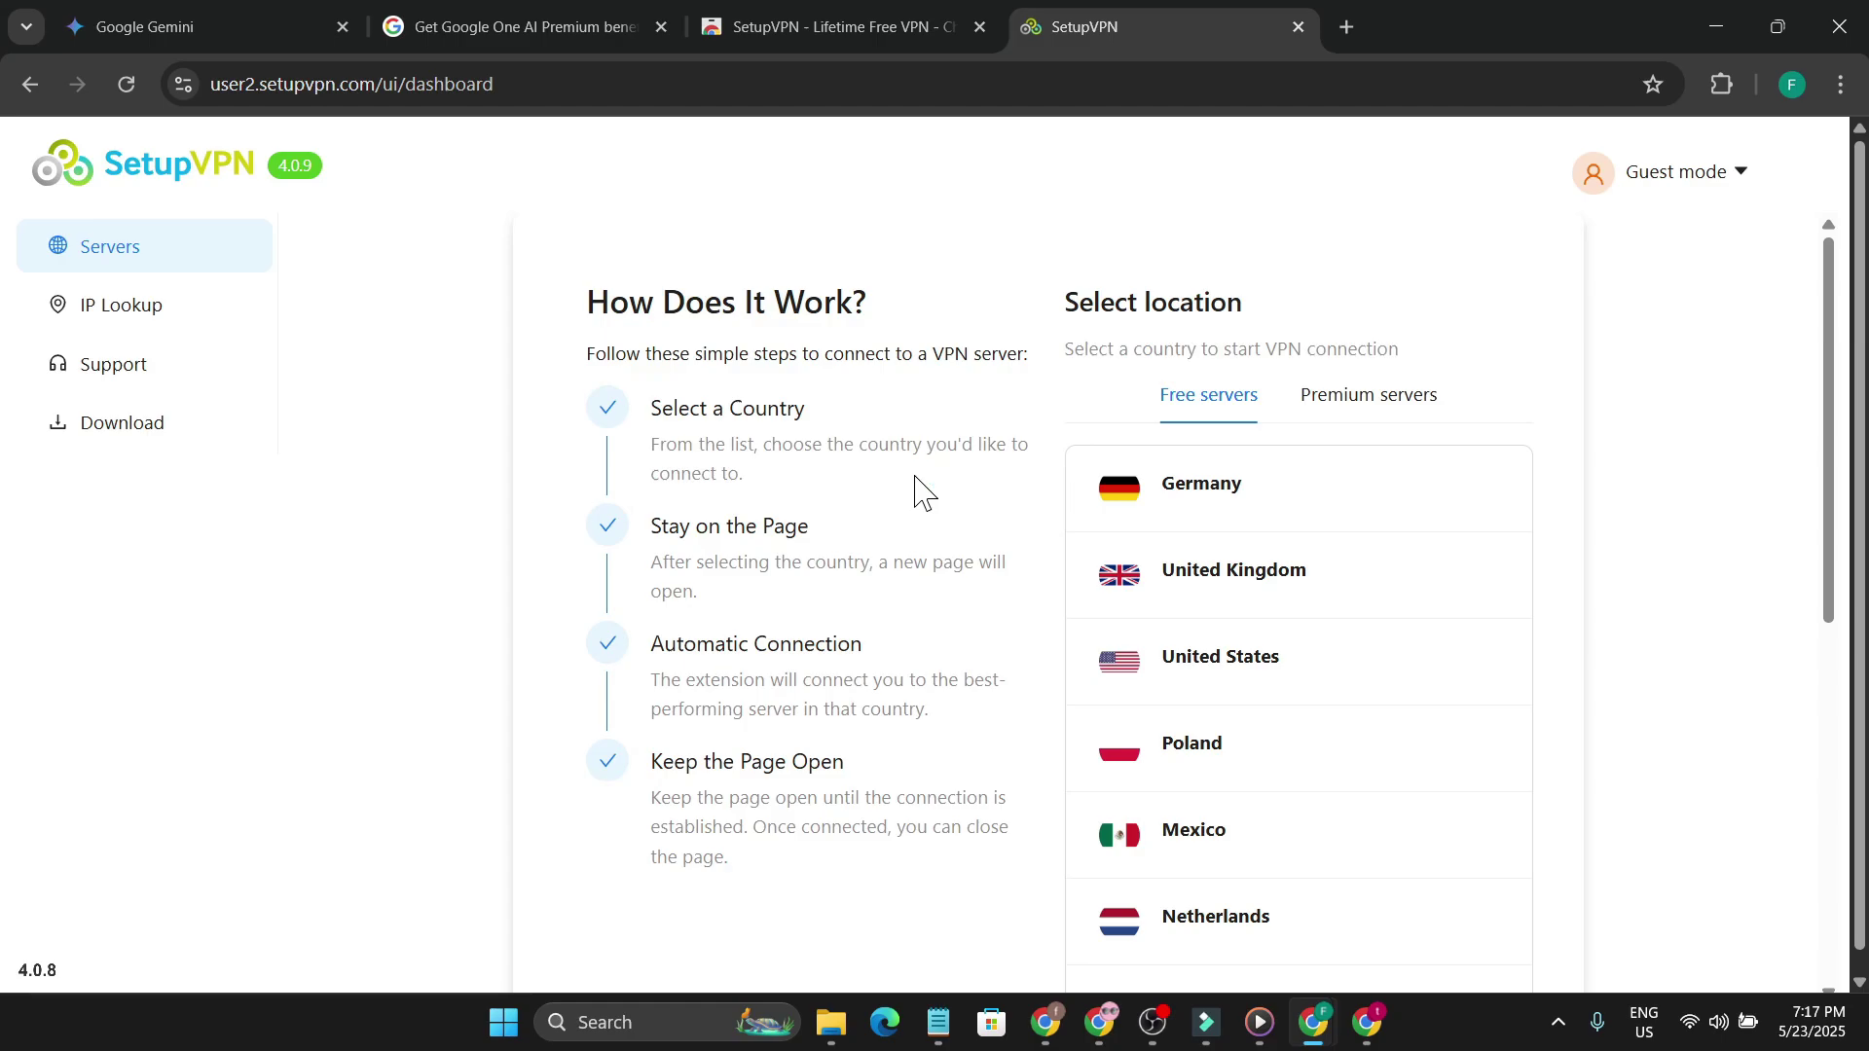
pyautogui.scroll(-3, 920, 493)
pyautogui.scroll(3, 920, 493)
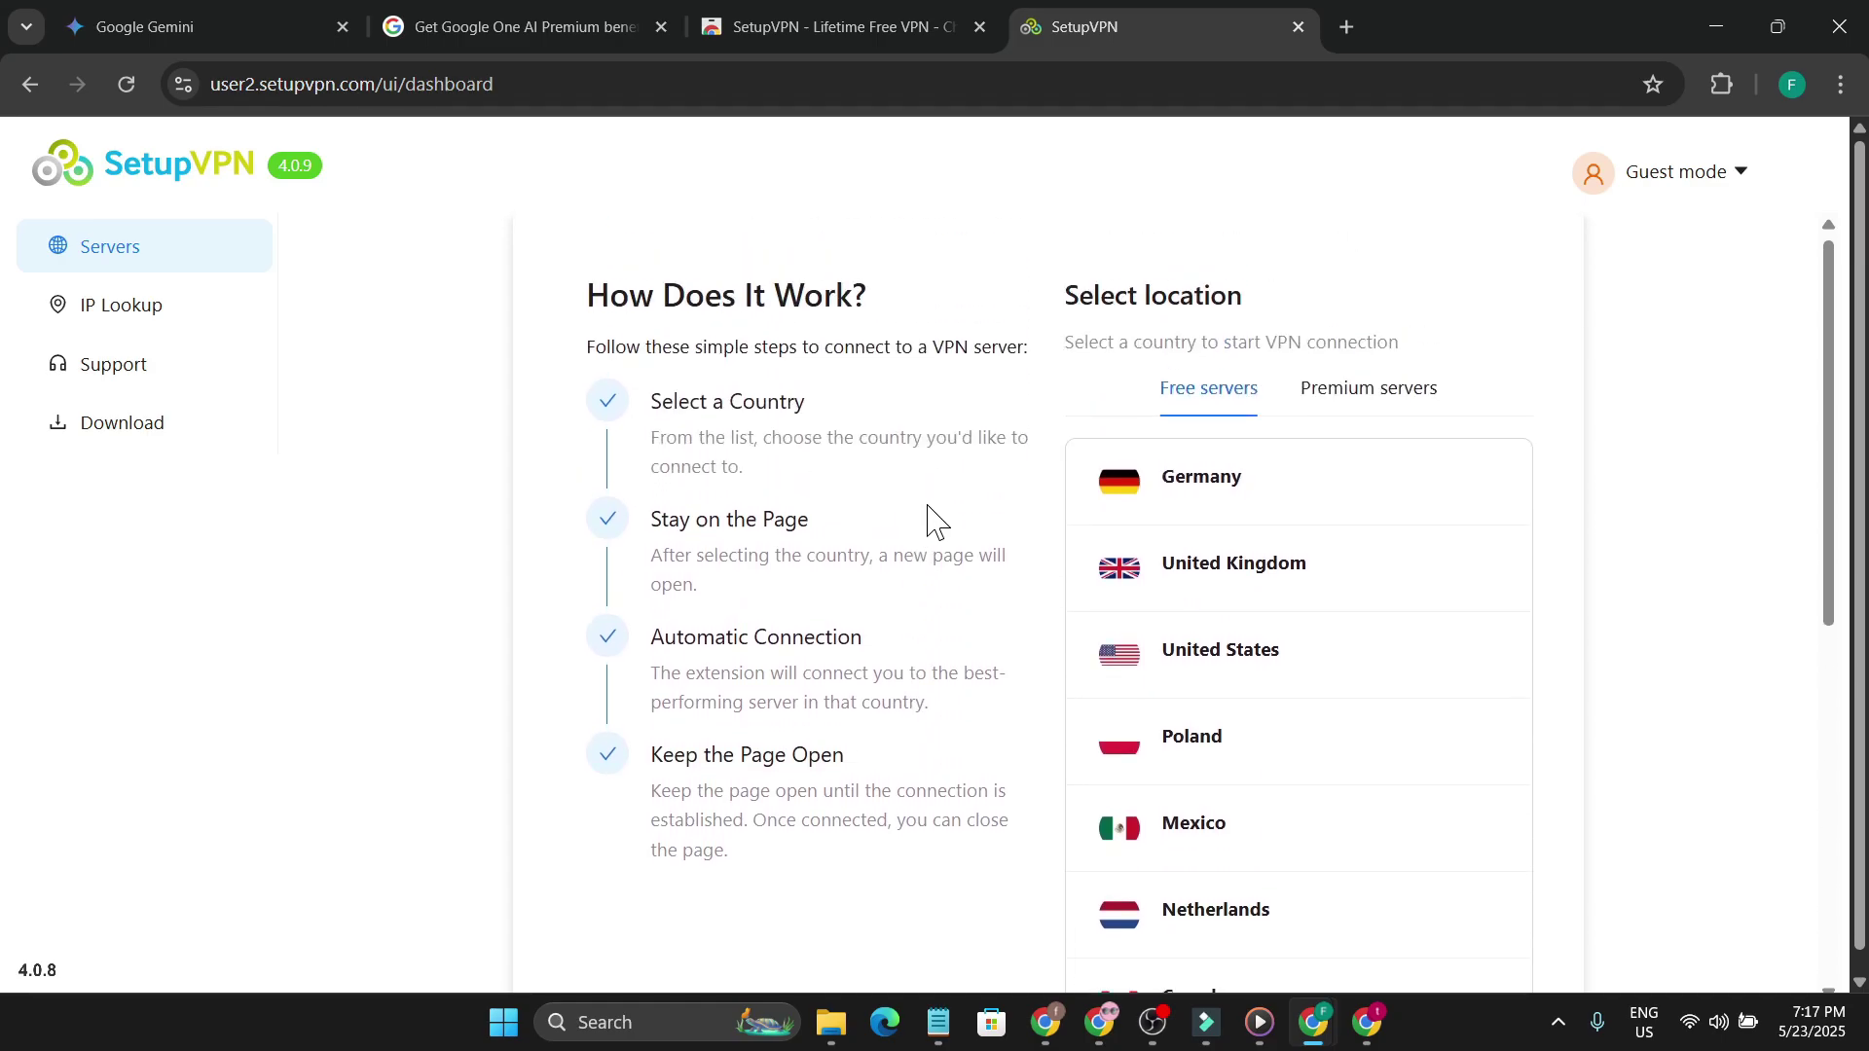
pyautogui.scroll(-1, 935, 521)
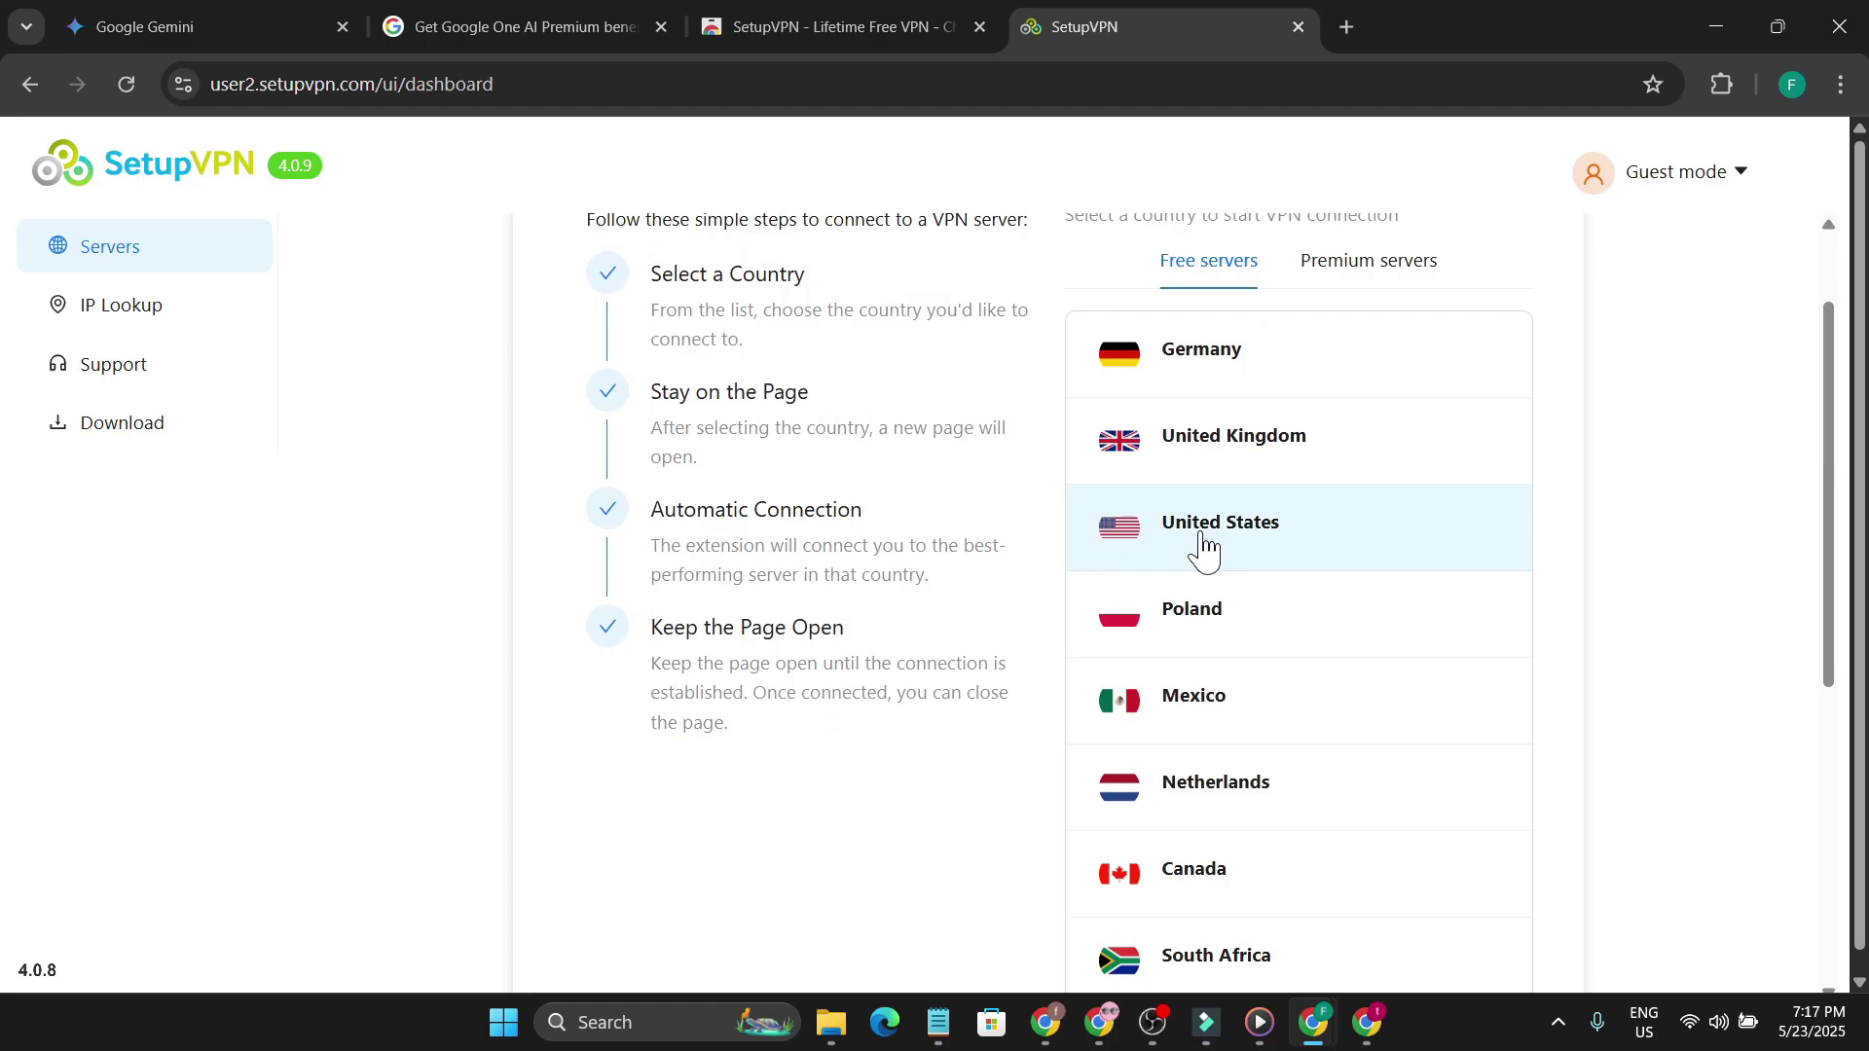
pyautogui.click(1203, 545)
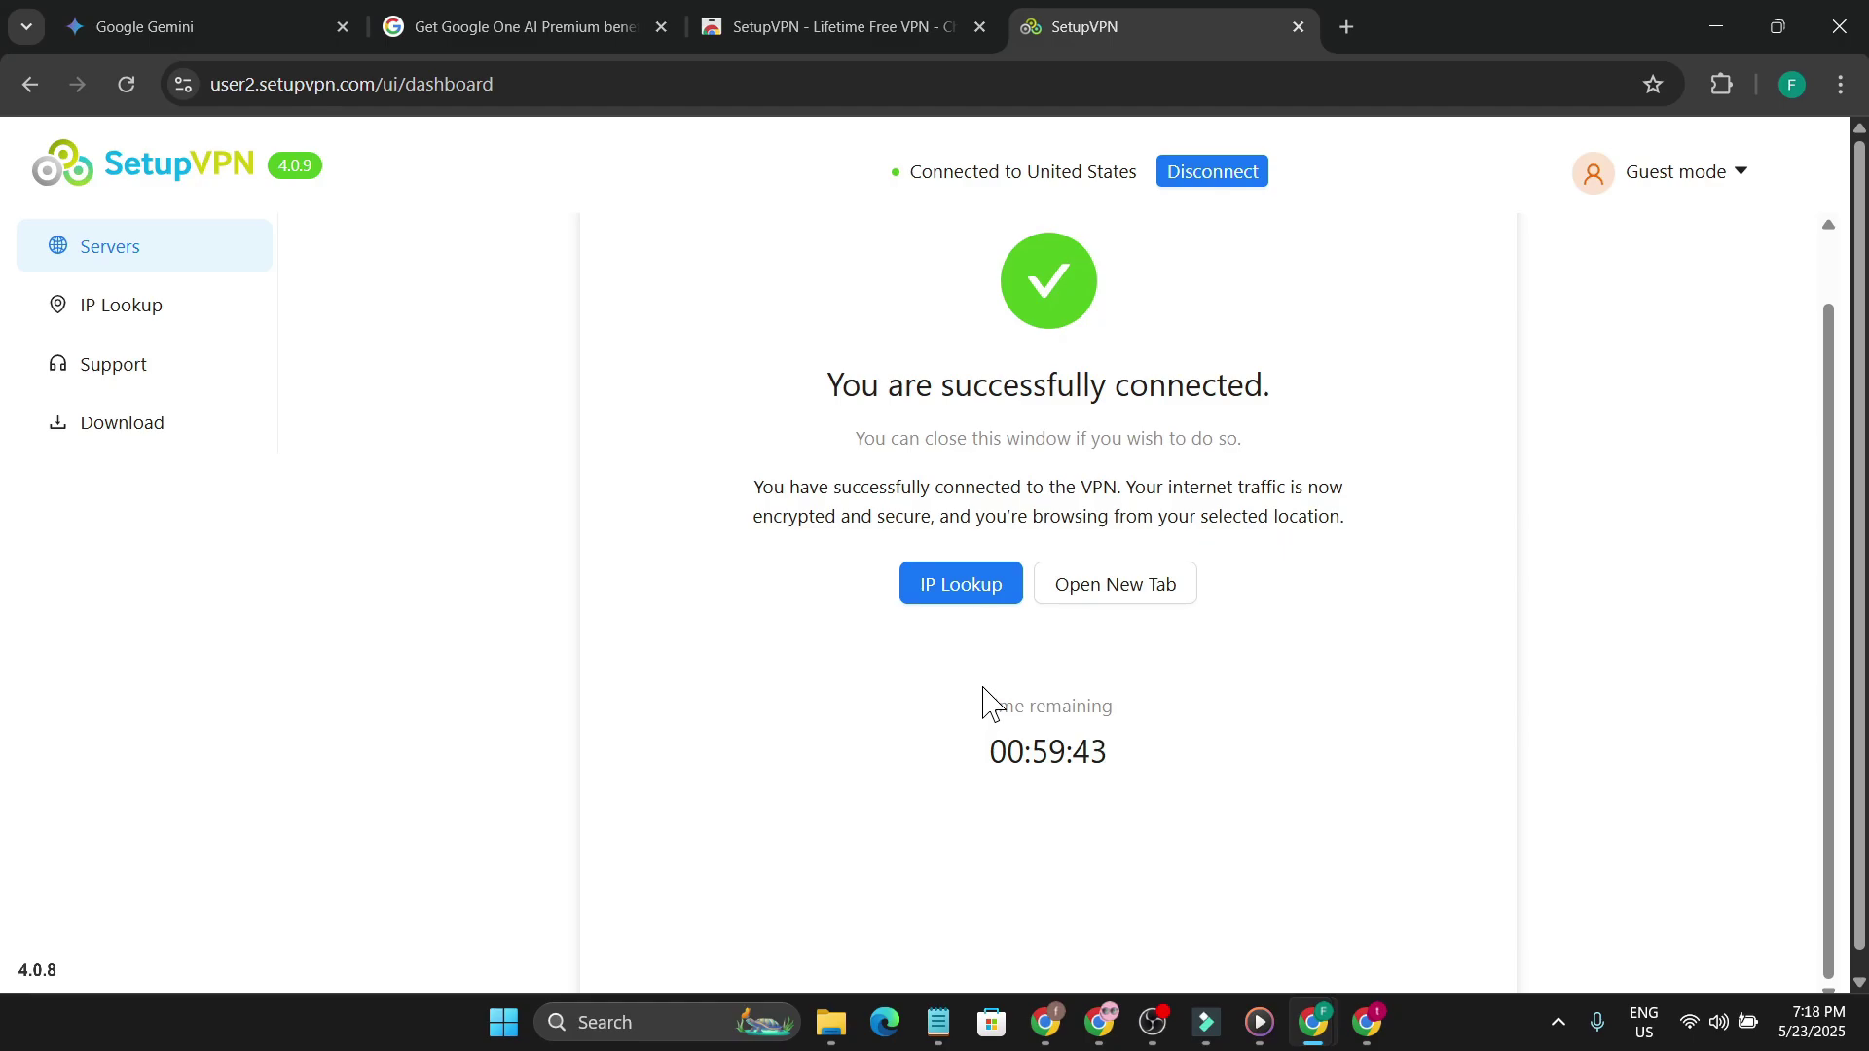
# - Confirm on ip8.com that the IP locates to North Bergen, United States, then return to SetupVPN
pyautogui.click(947, 589)
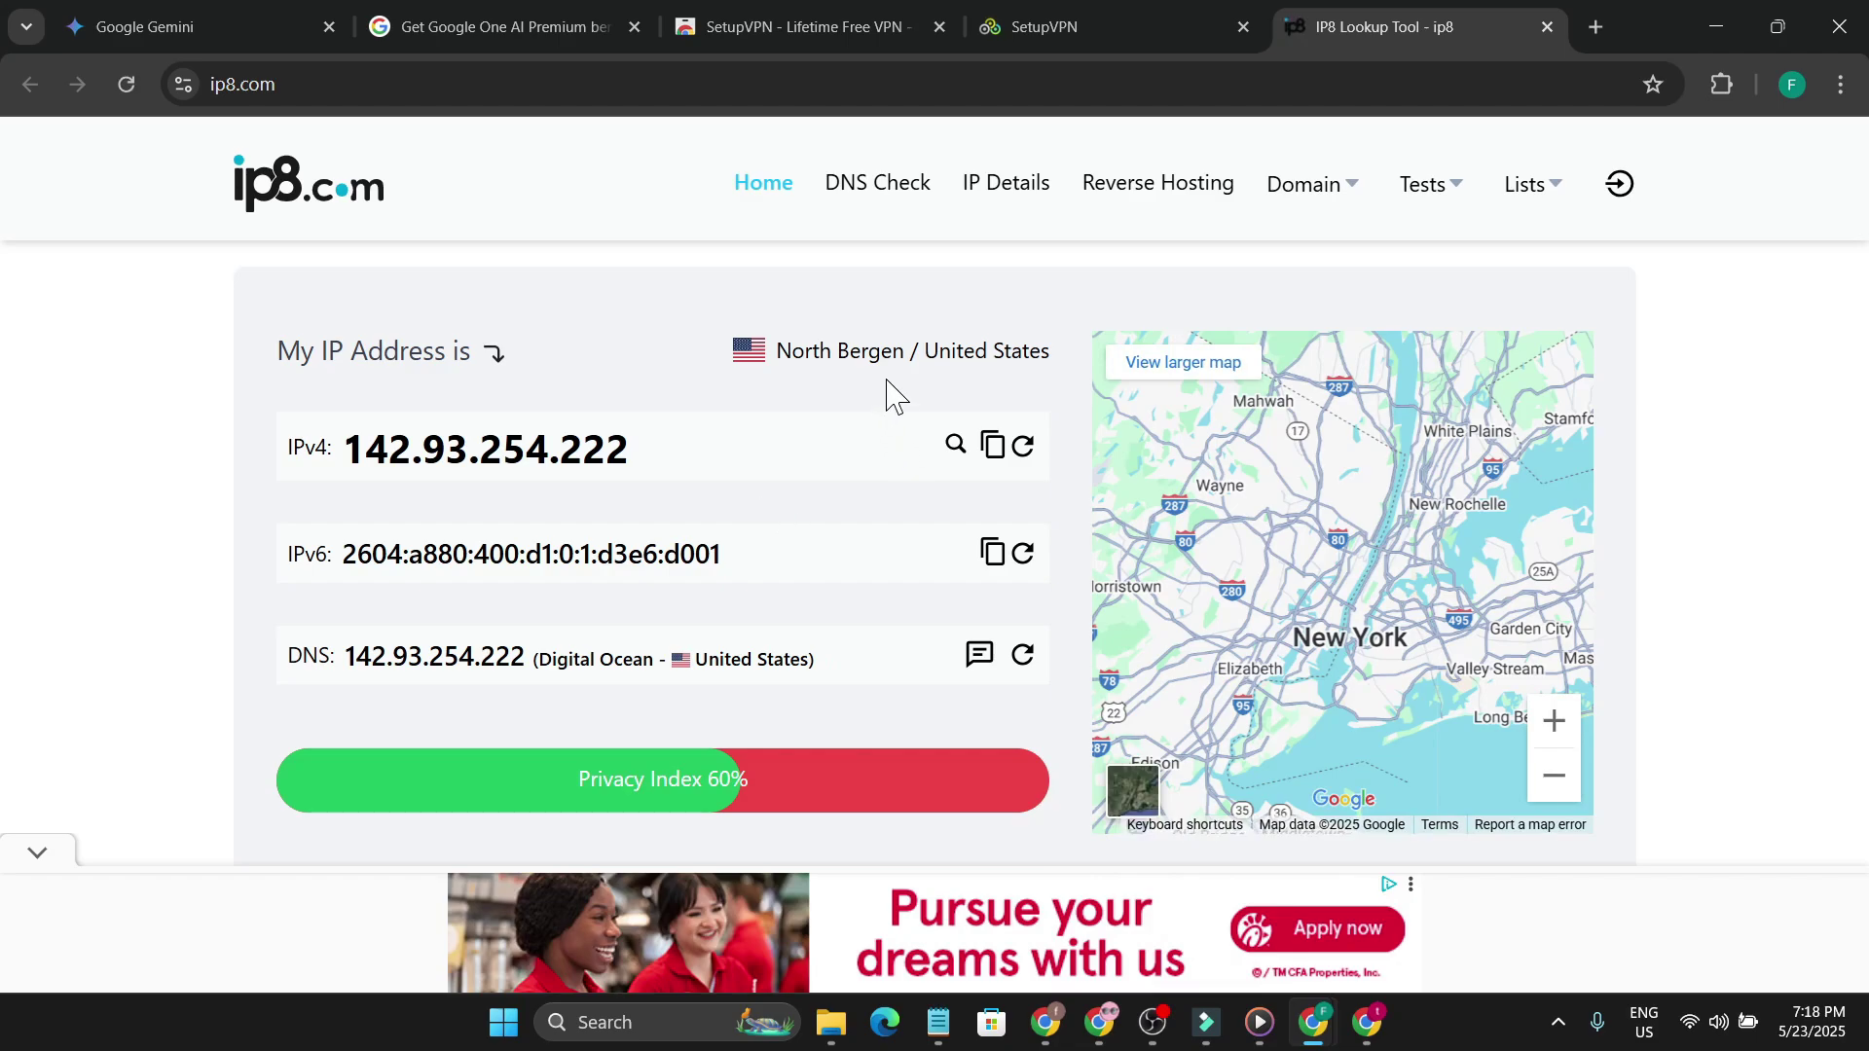
pyautogui.click(1061, 29)
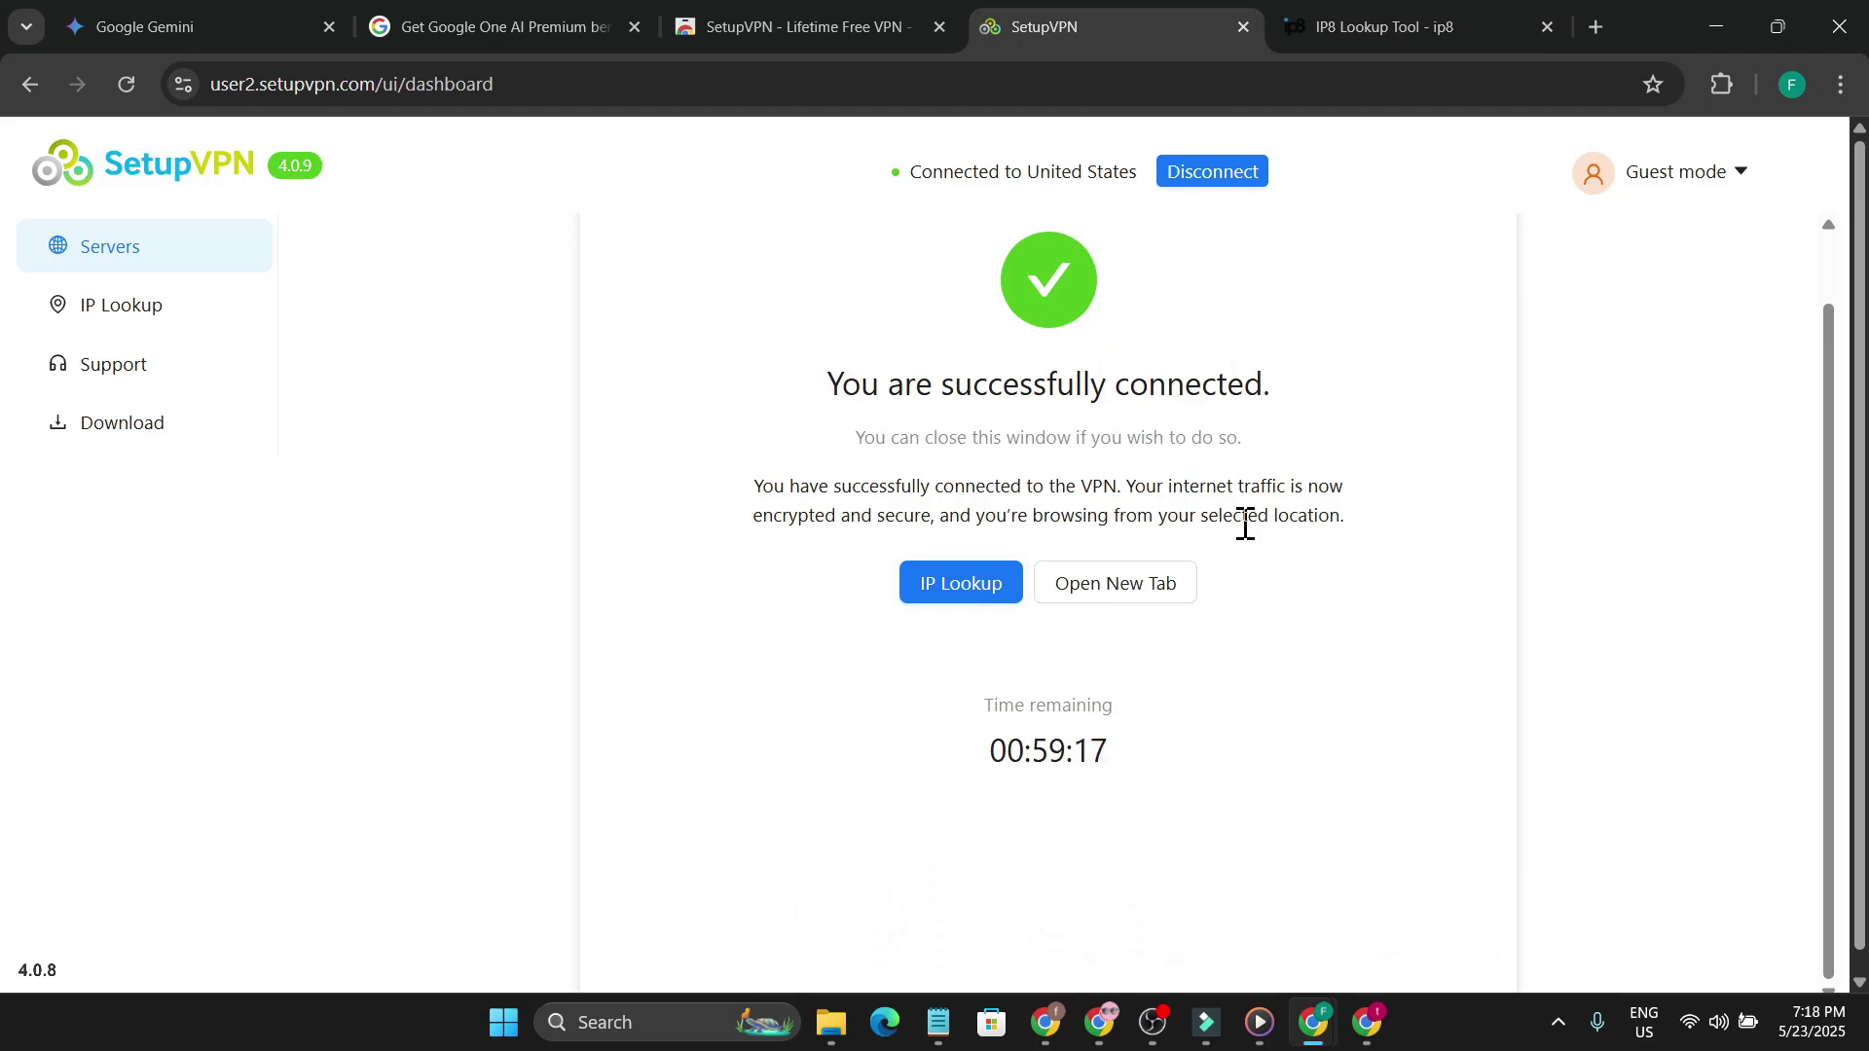
# - Turn on Allow in Incognito in the SetupVPN extension's details
pyautogui.click(1721, 87)
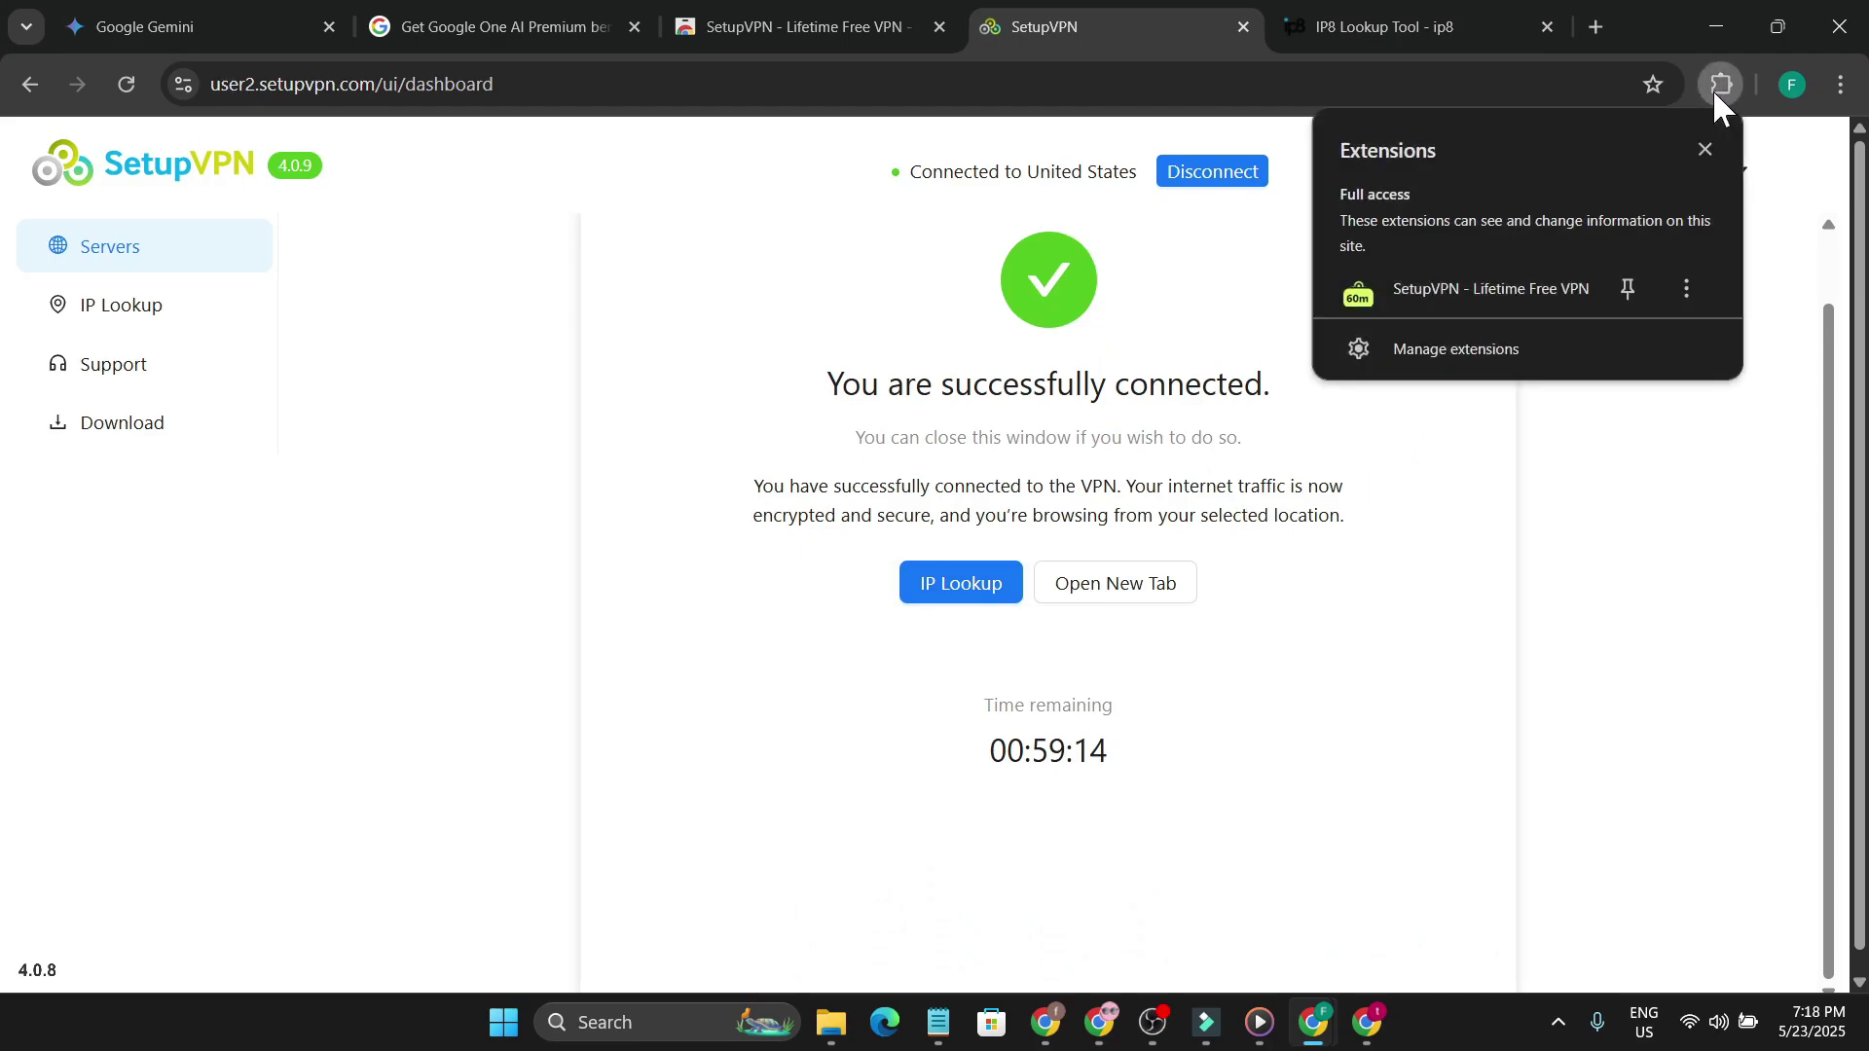
pyautogui.click(1458, 350)
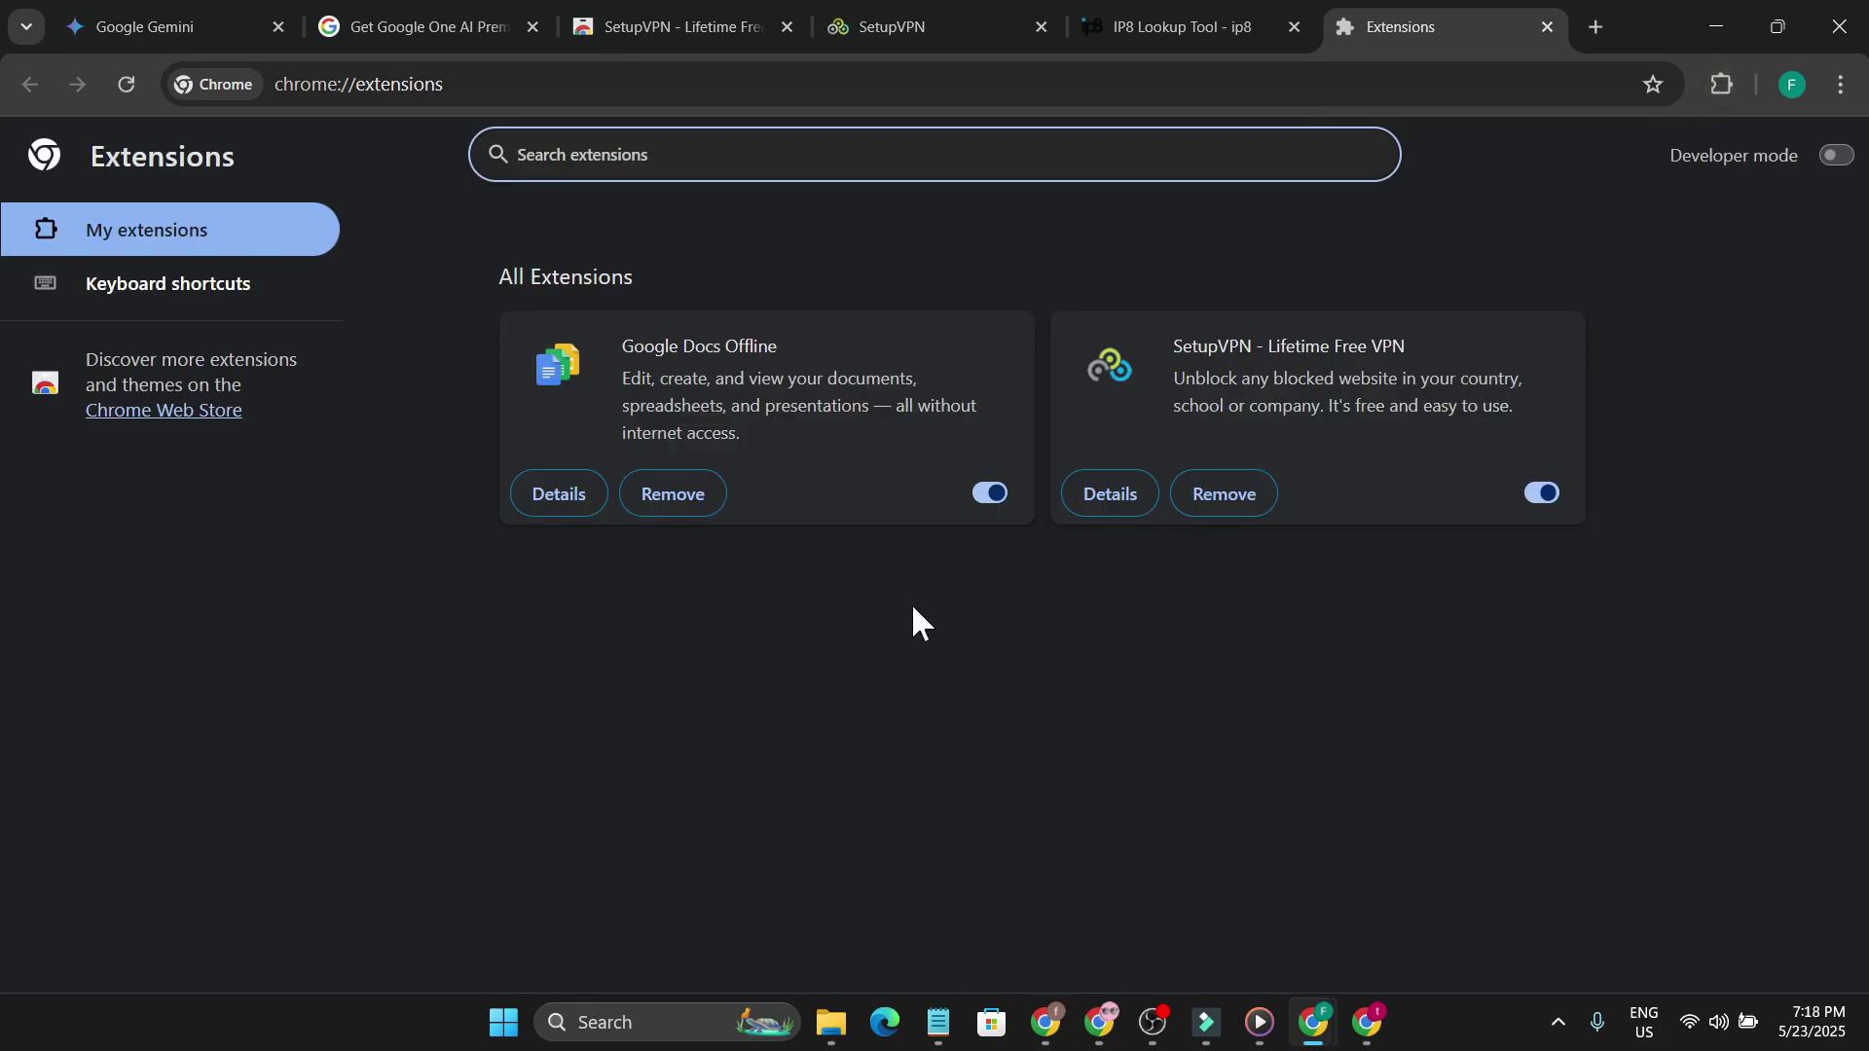
pyautogui.click(1117, 501)
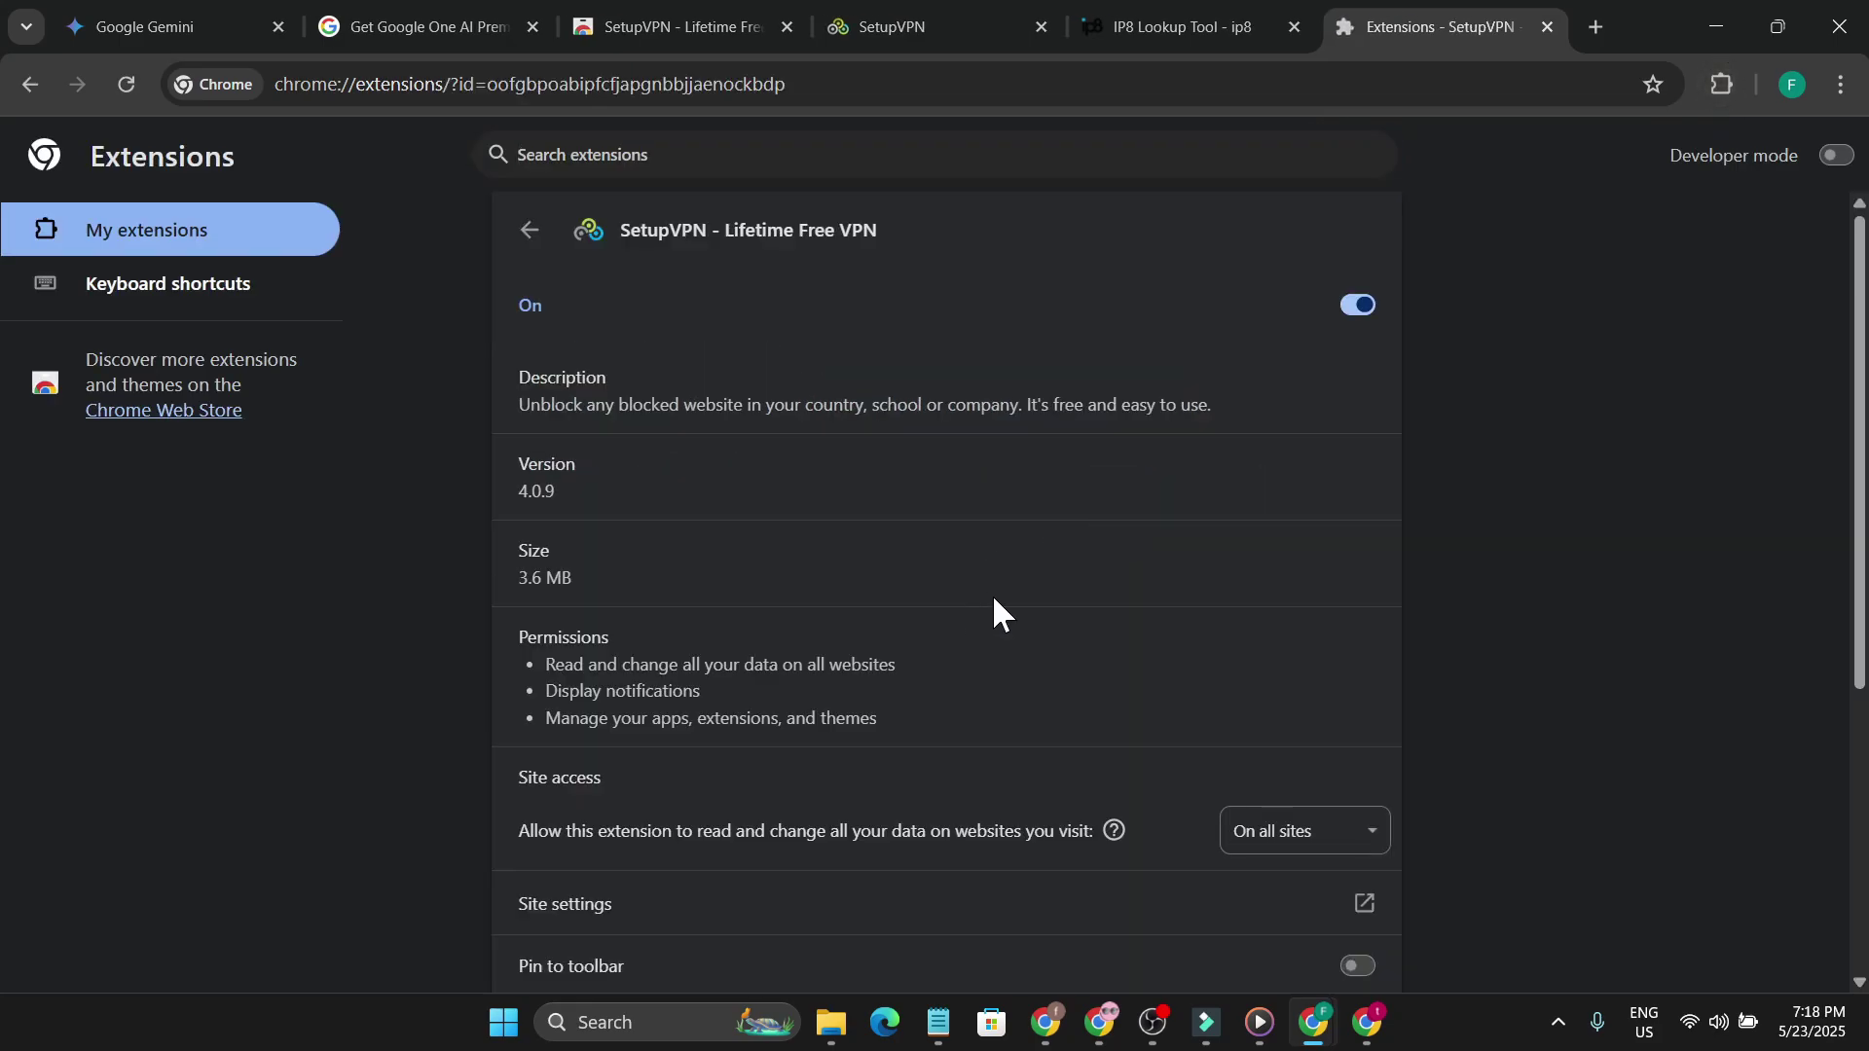
pyautogui.scroll(-4, 1003, 603)
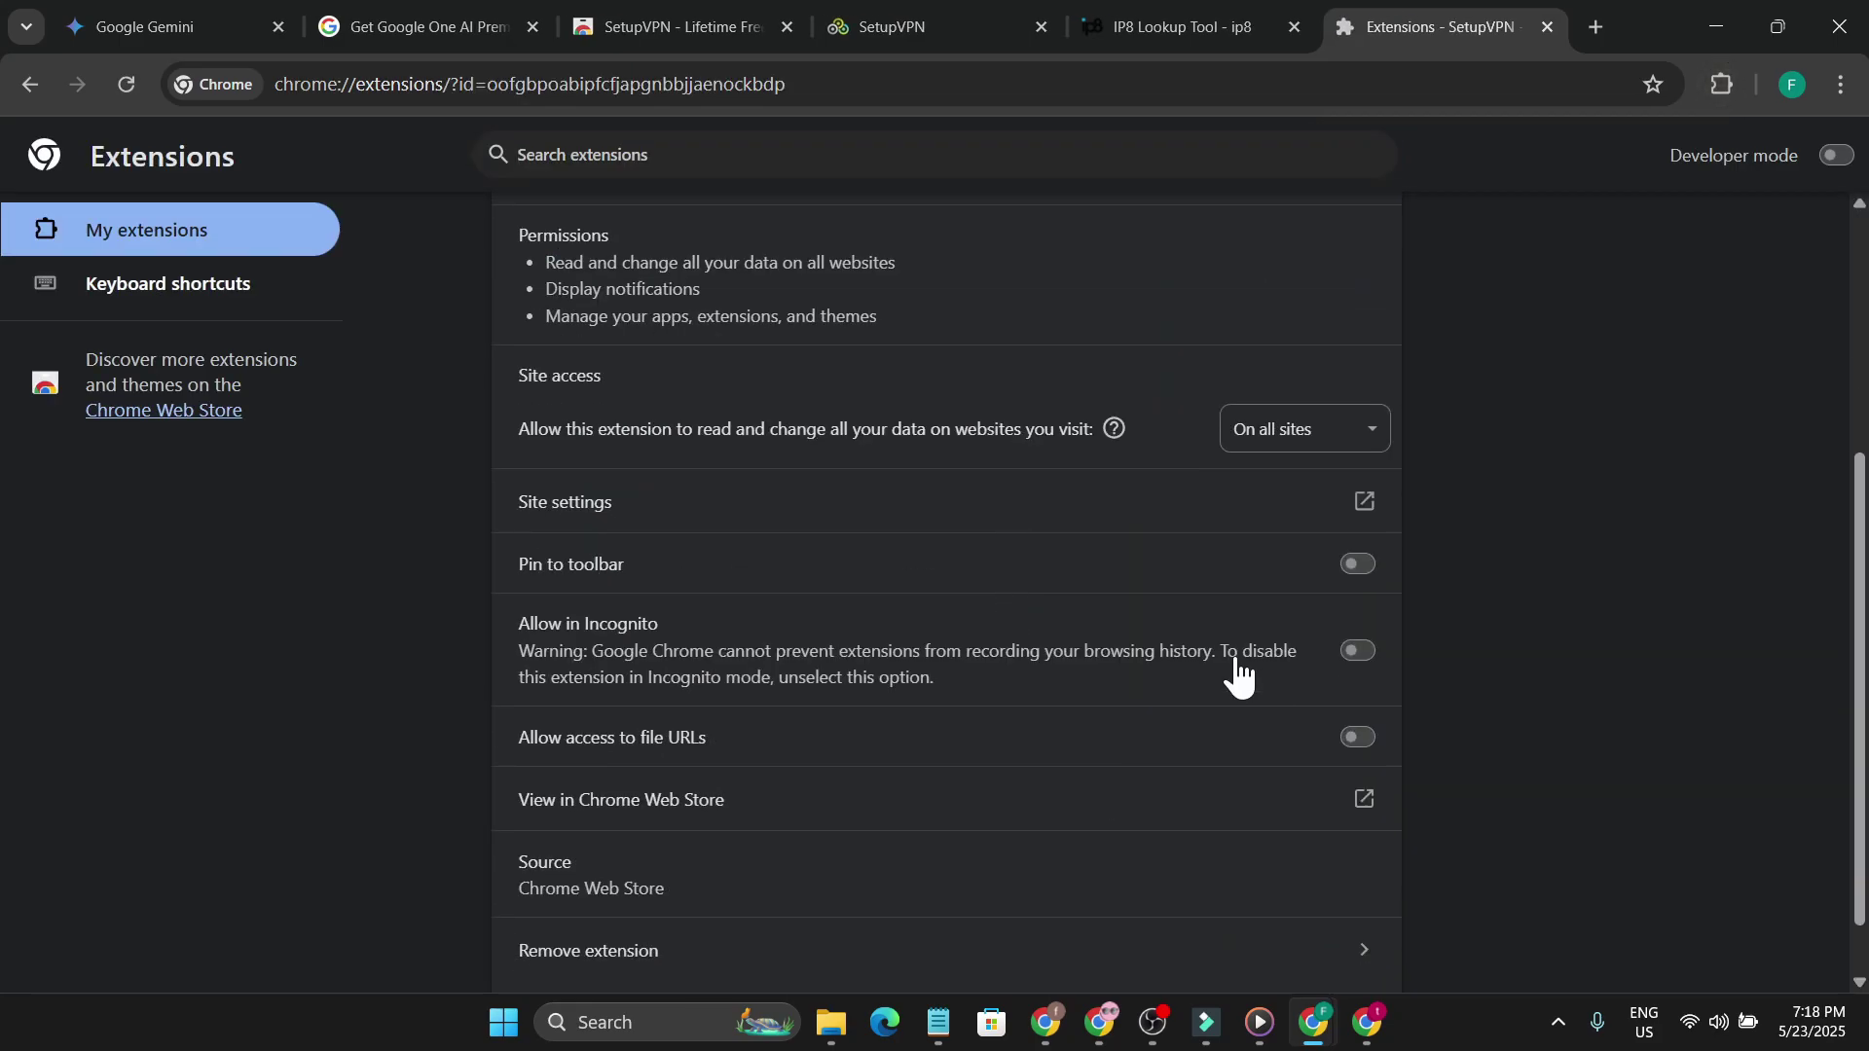
pyautogui.click(1362, 652)
# - Open a new Incognito window and bring up its extensions list to find SetupVPN
pyautogui.hotkey('ctrl', 'shift', 'n')
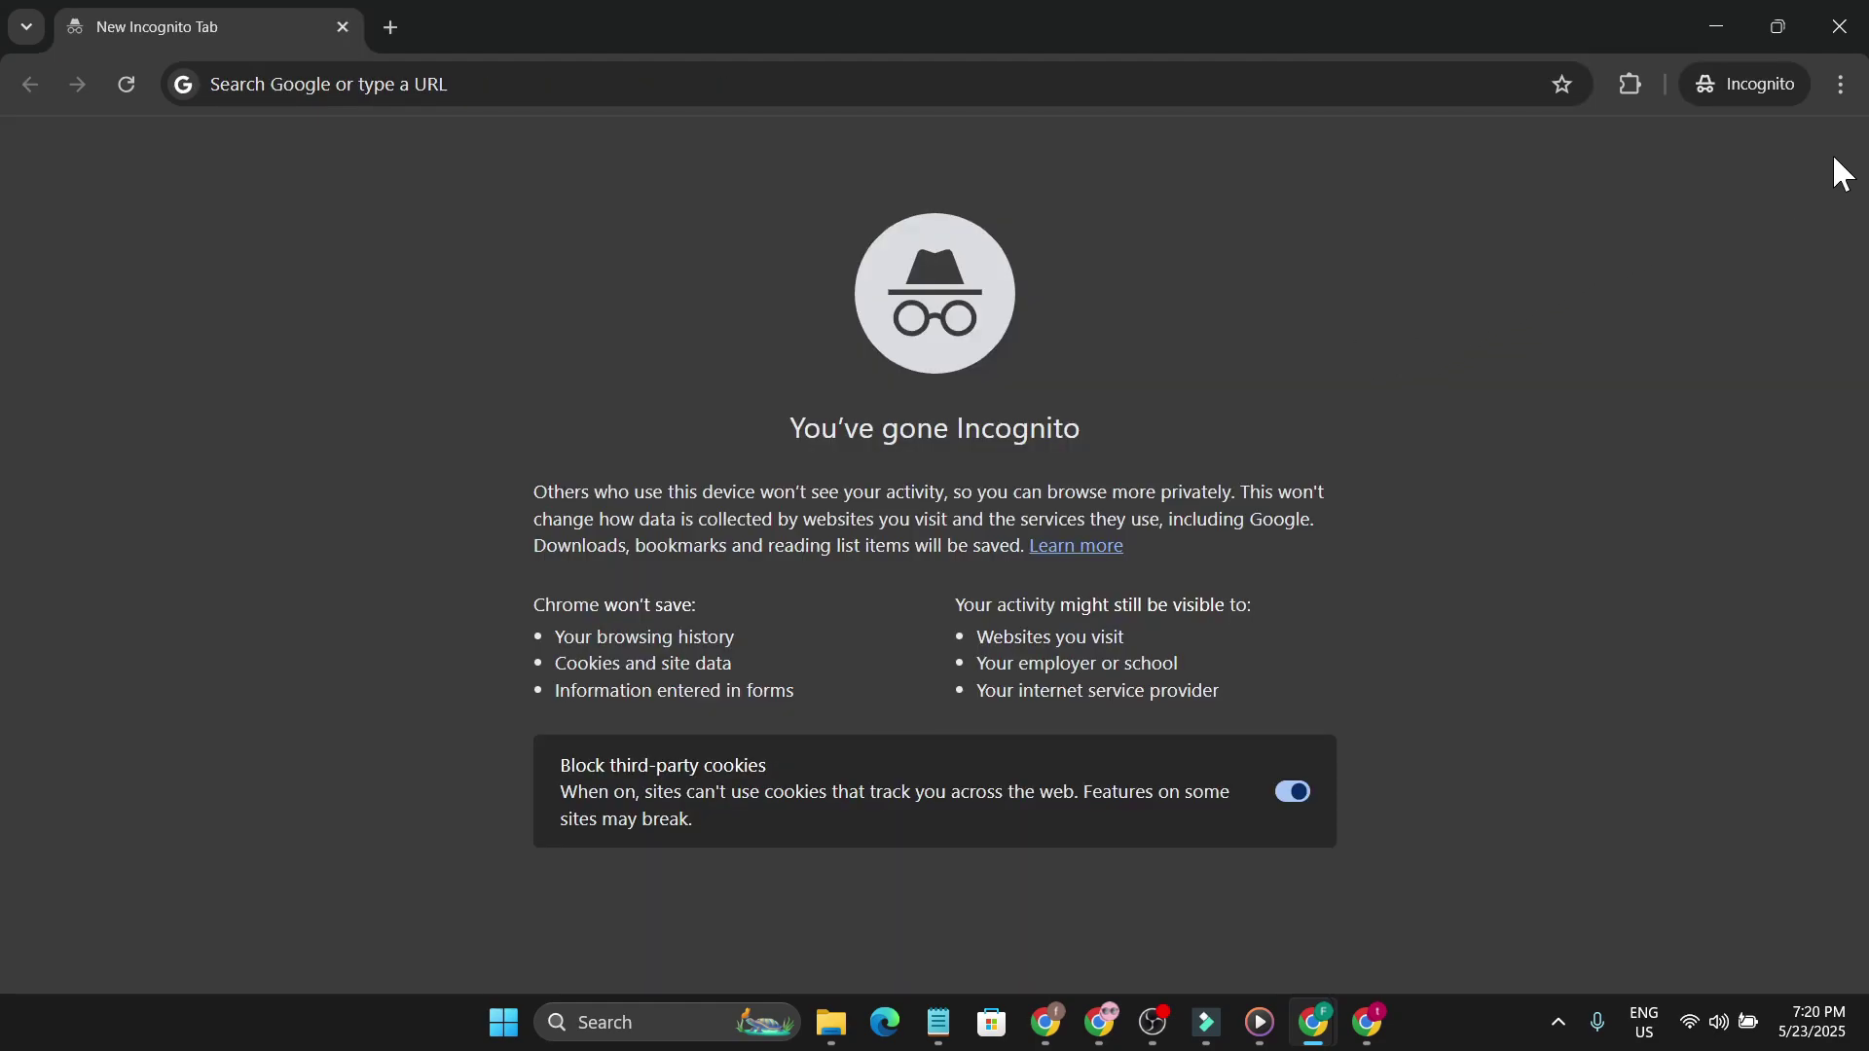
pyautogui.click(1841, 85)
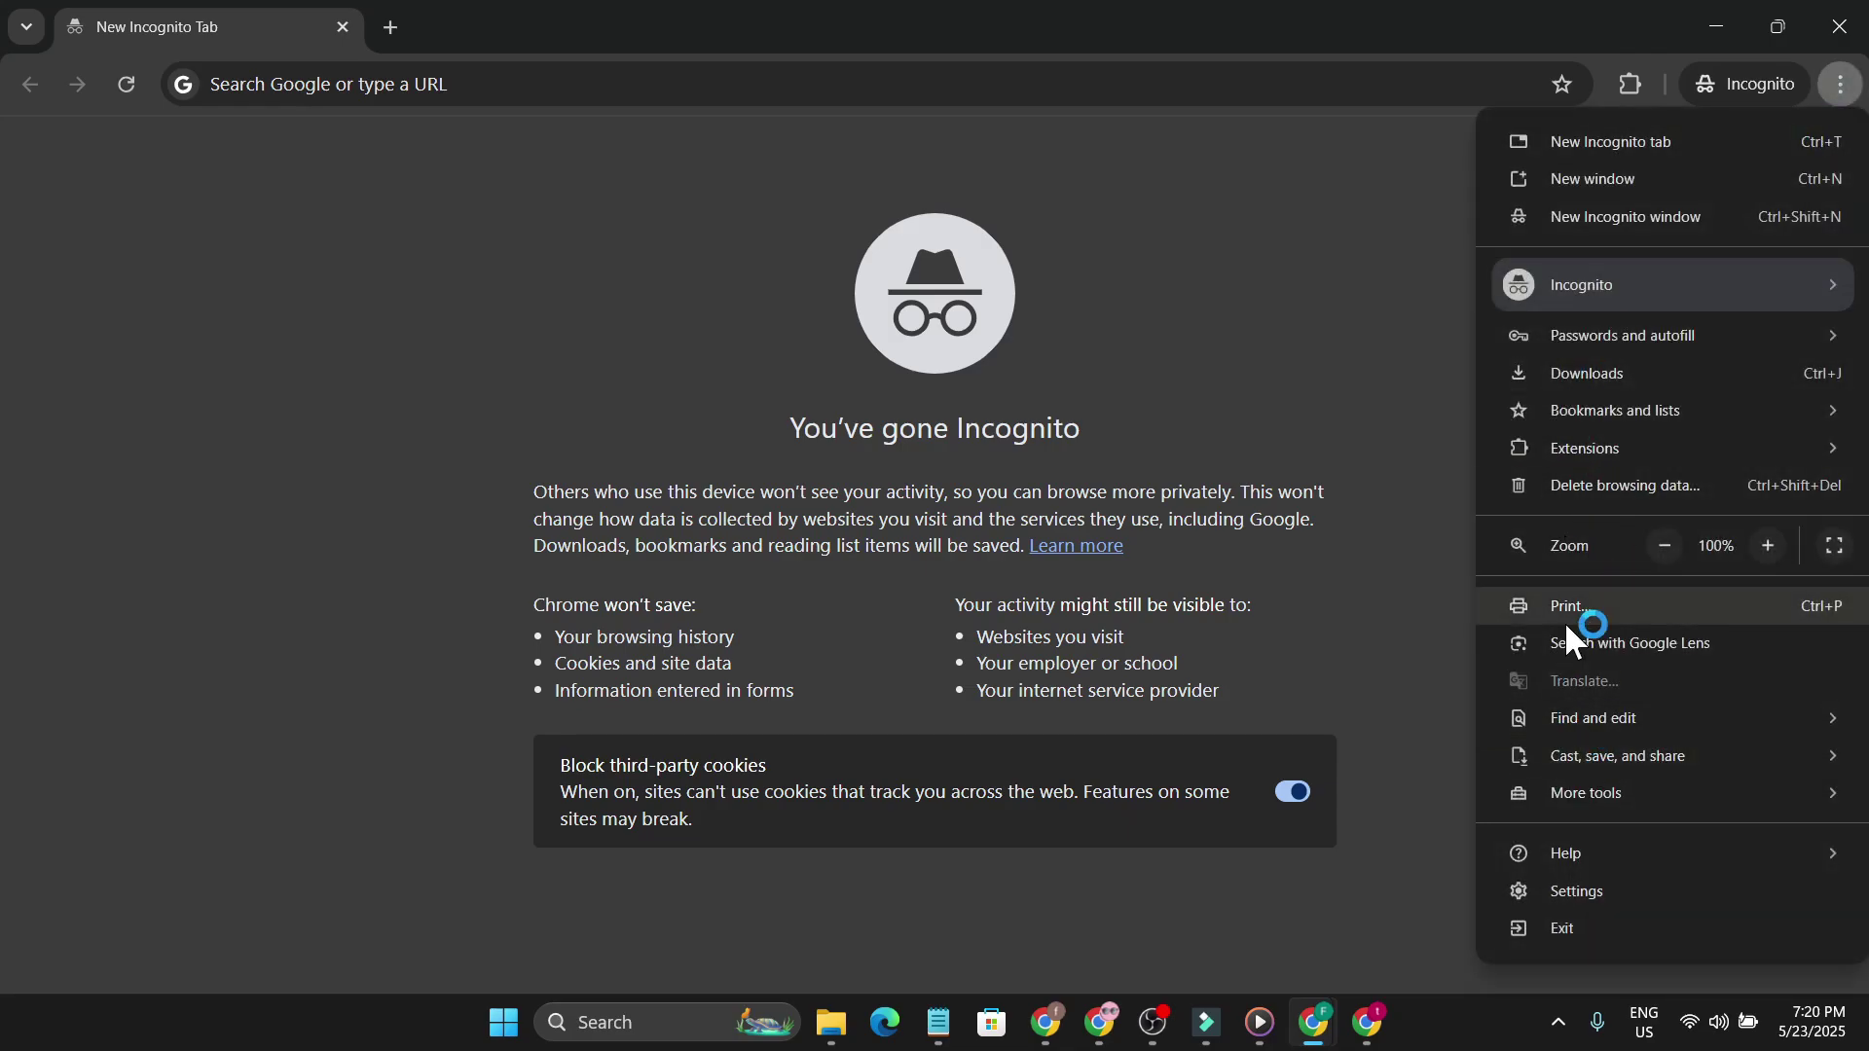
pyautogui.moveTo(1601, 297)
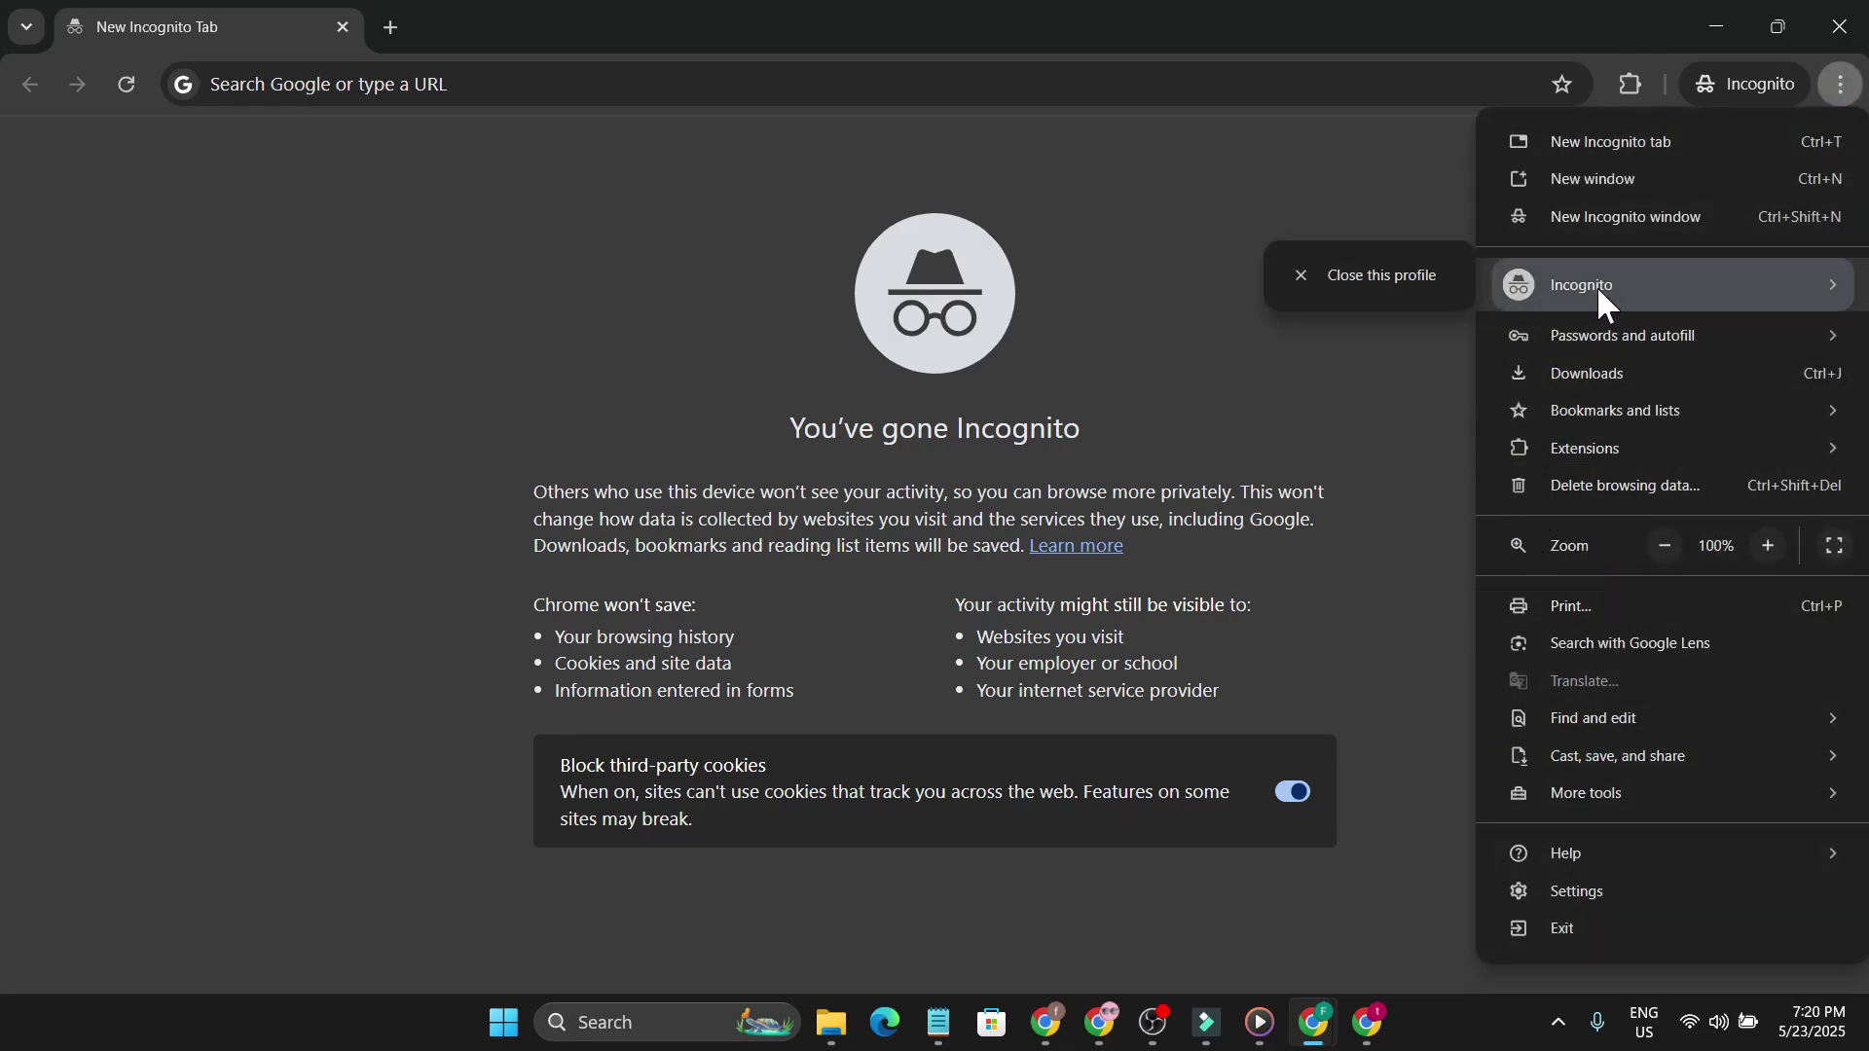
pyautogui.click(1062, 245)
pyautogui.click(1632, 85)
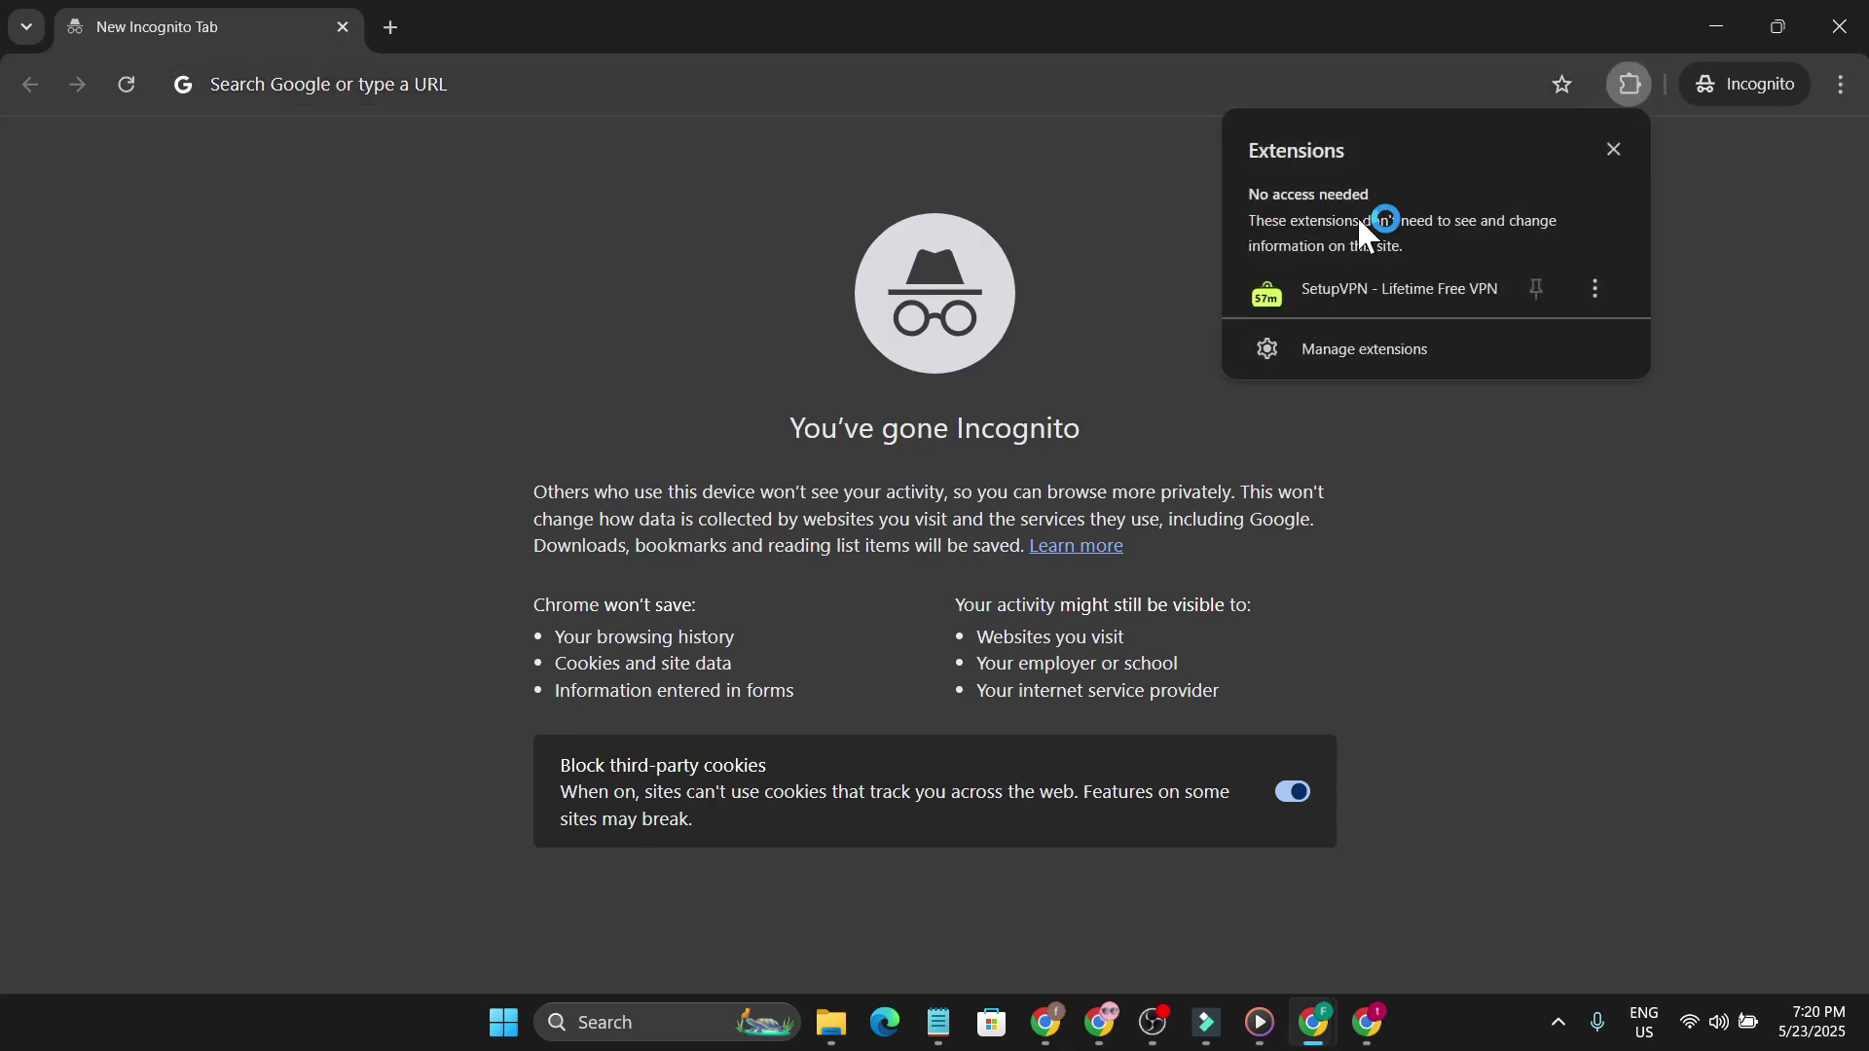
# - Confirm SetupVPN shows Connected, then load the one.google.com/join/ai-student offer page
pyautogui.click(1358, 290)
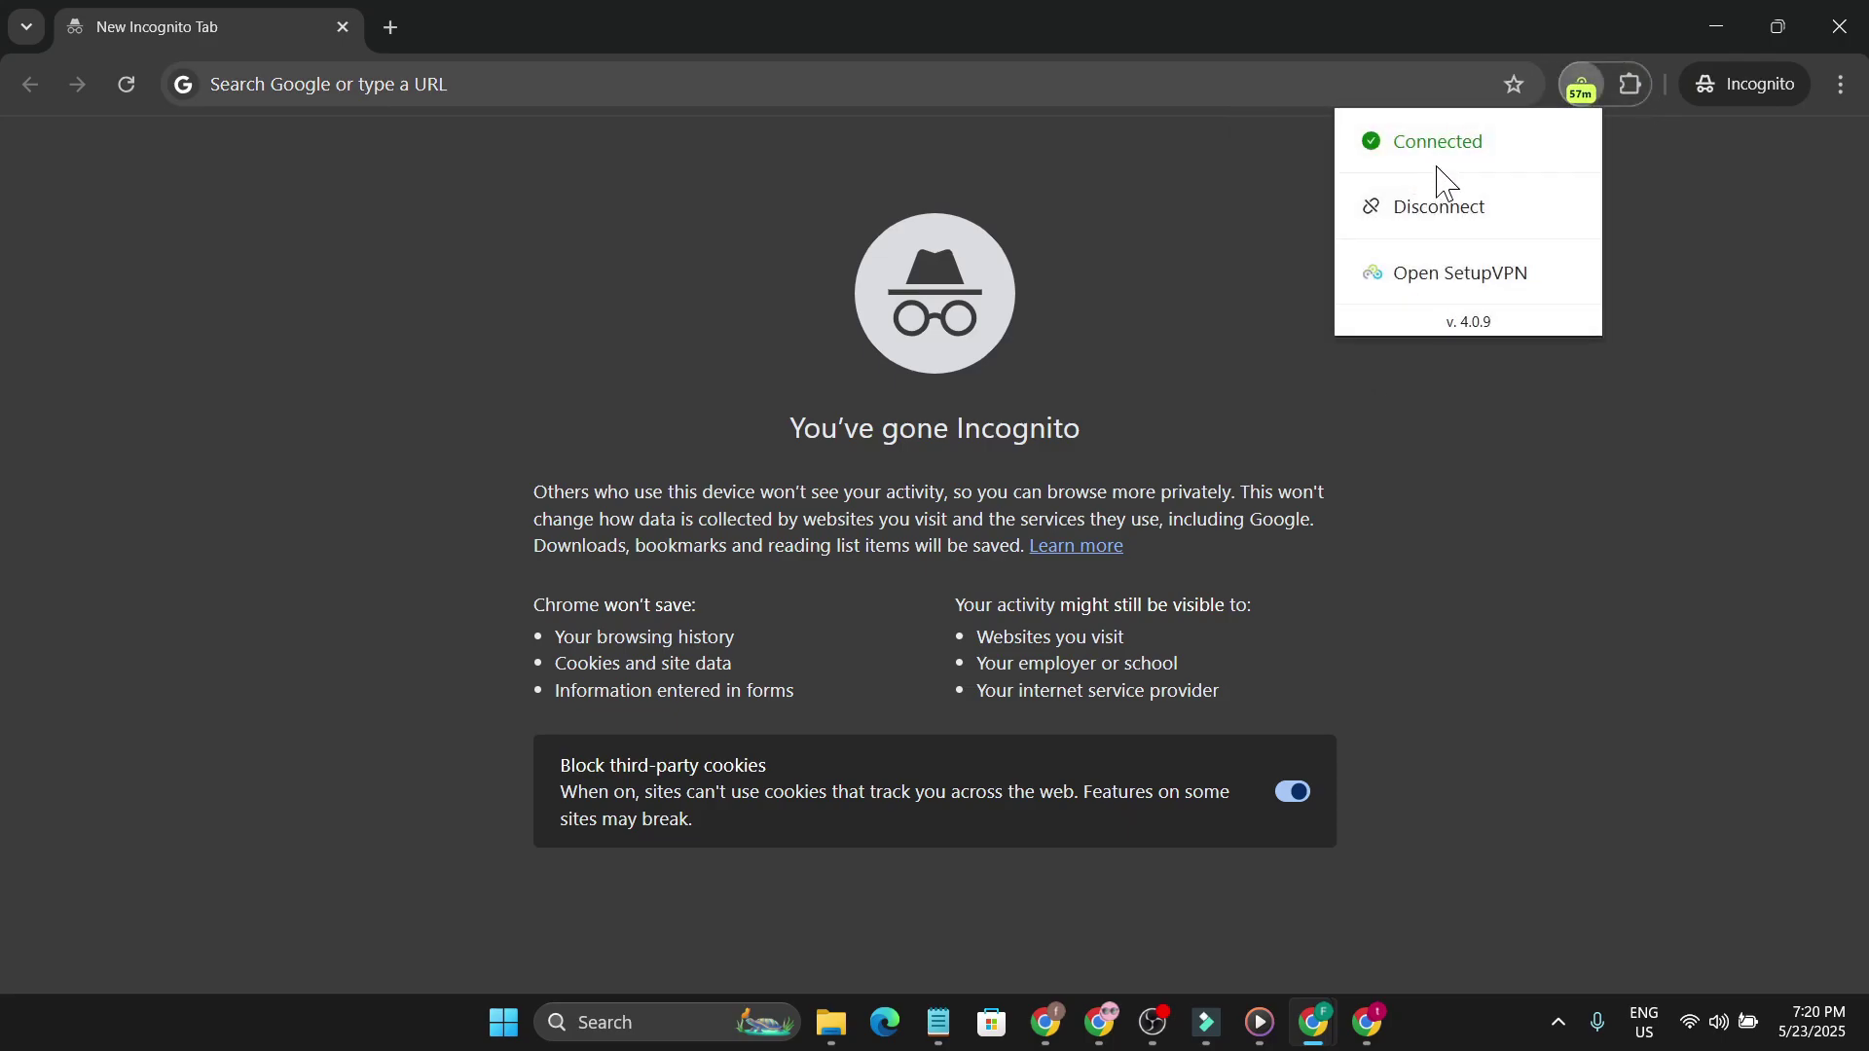
pyautogui.click(1243, 221)
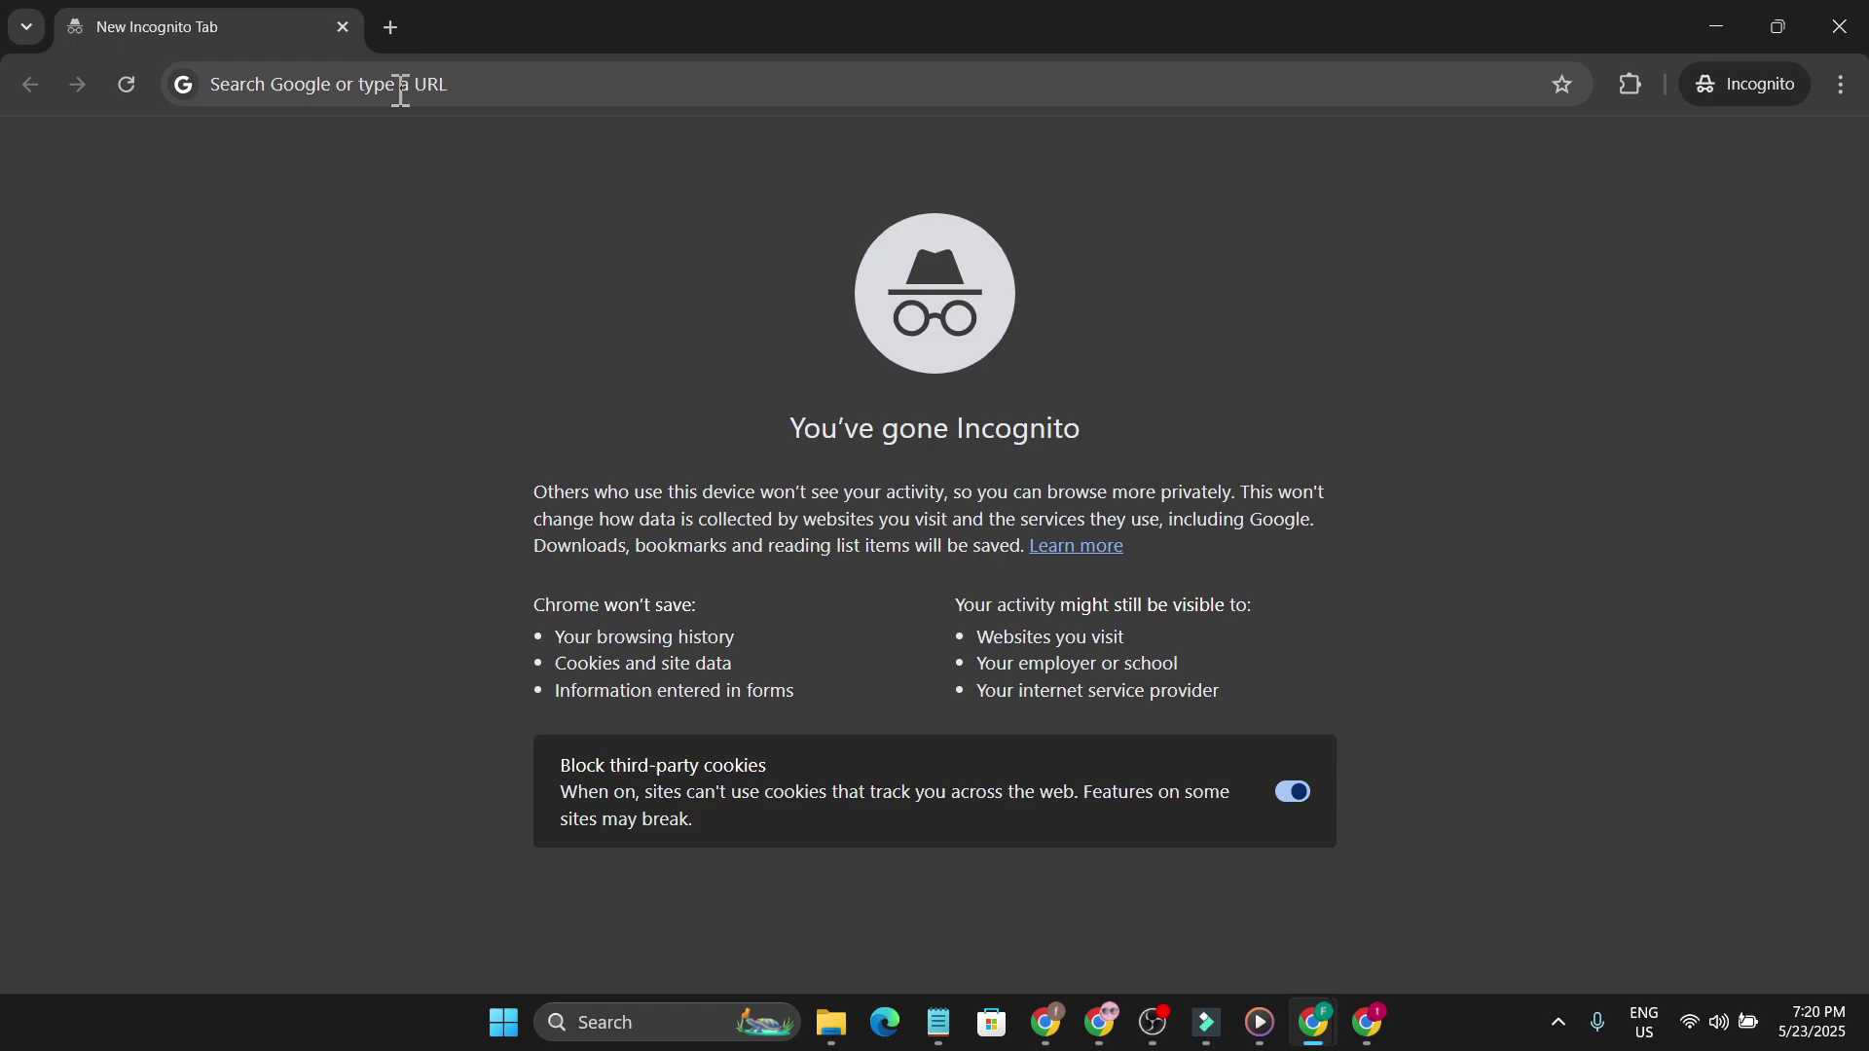
pyautogui.click(437, 92)
pyautogui.write('https://one.google.com/join/ai-student')
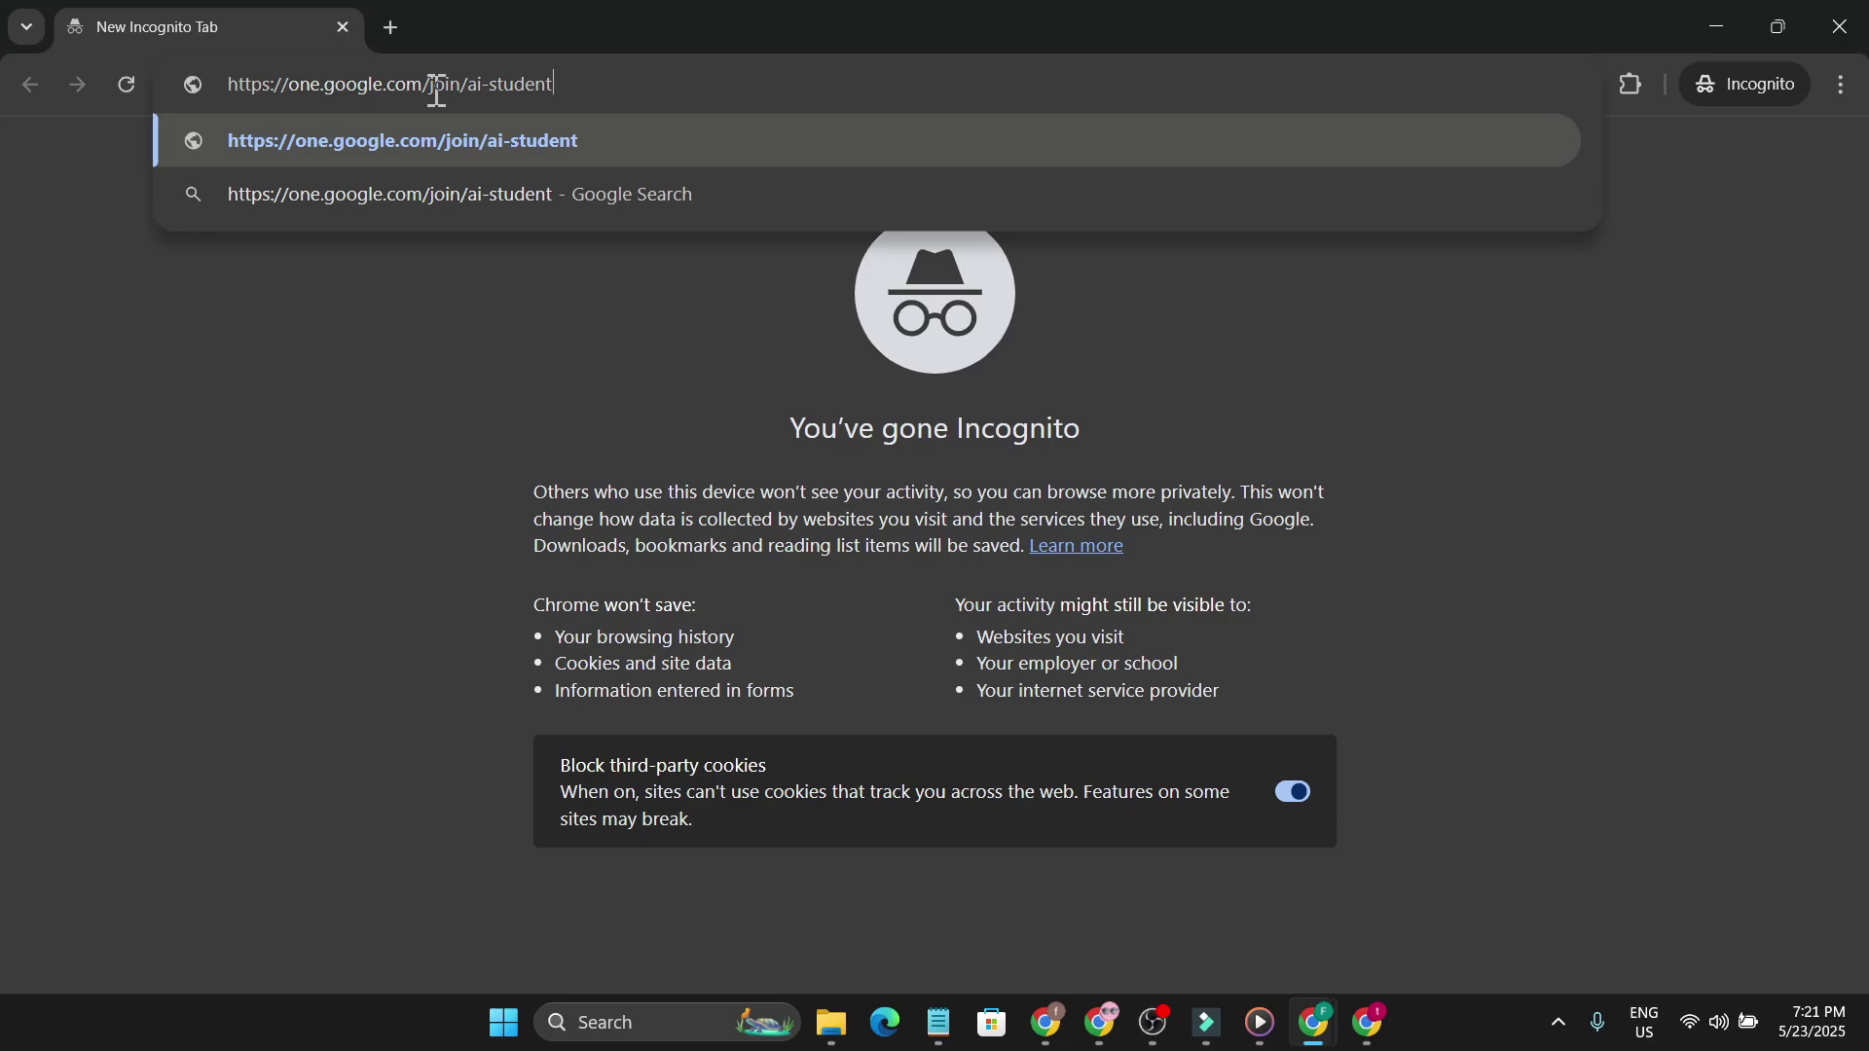
pyautogui.press('Return')
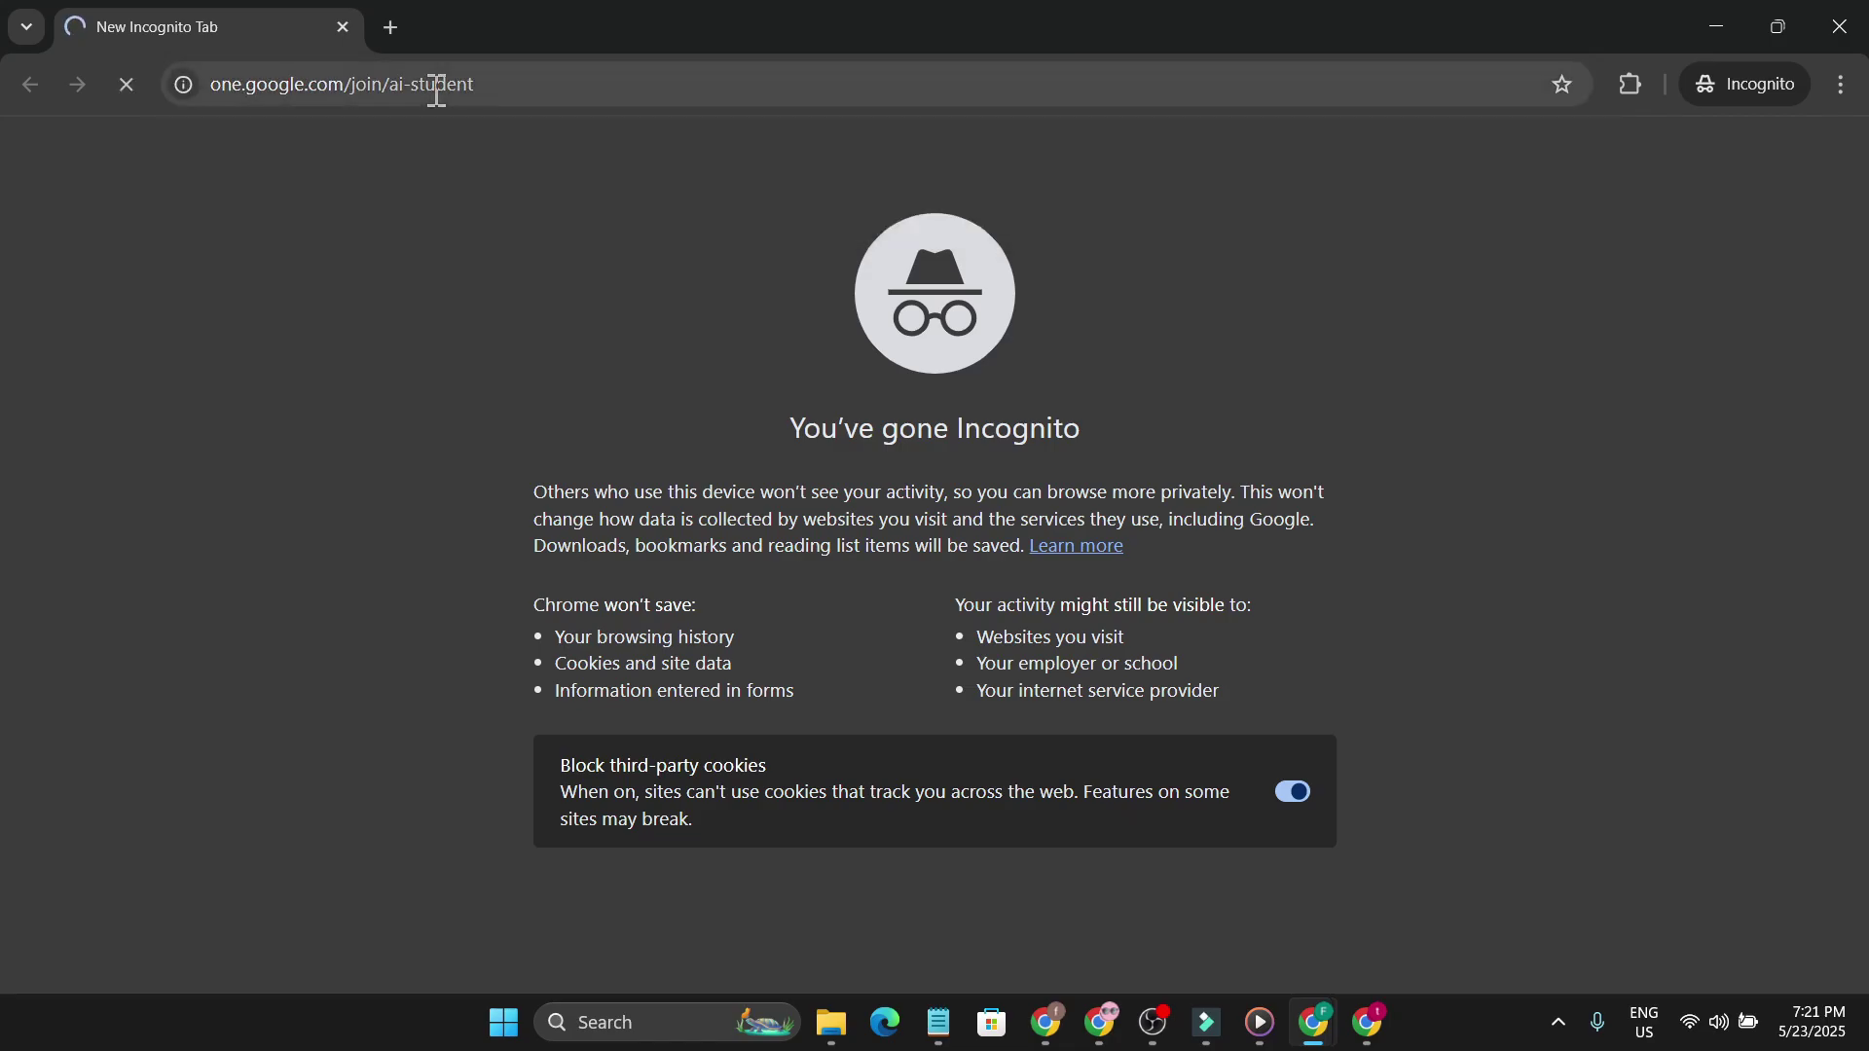
pyautogui.scroll(-3, 1166, 560)
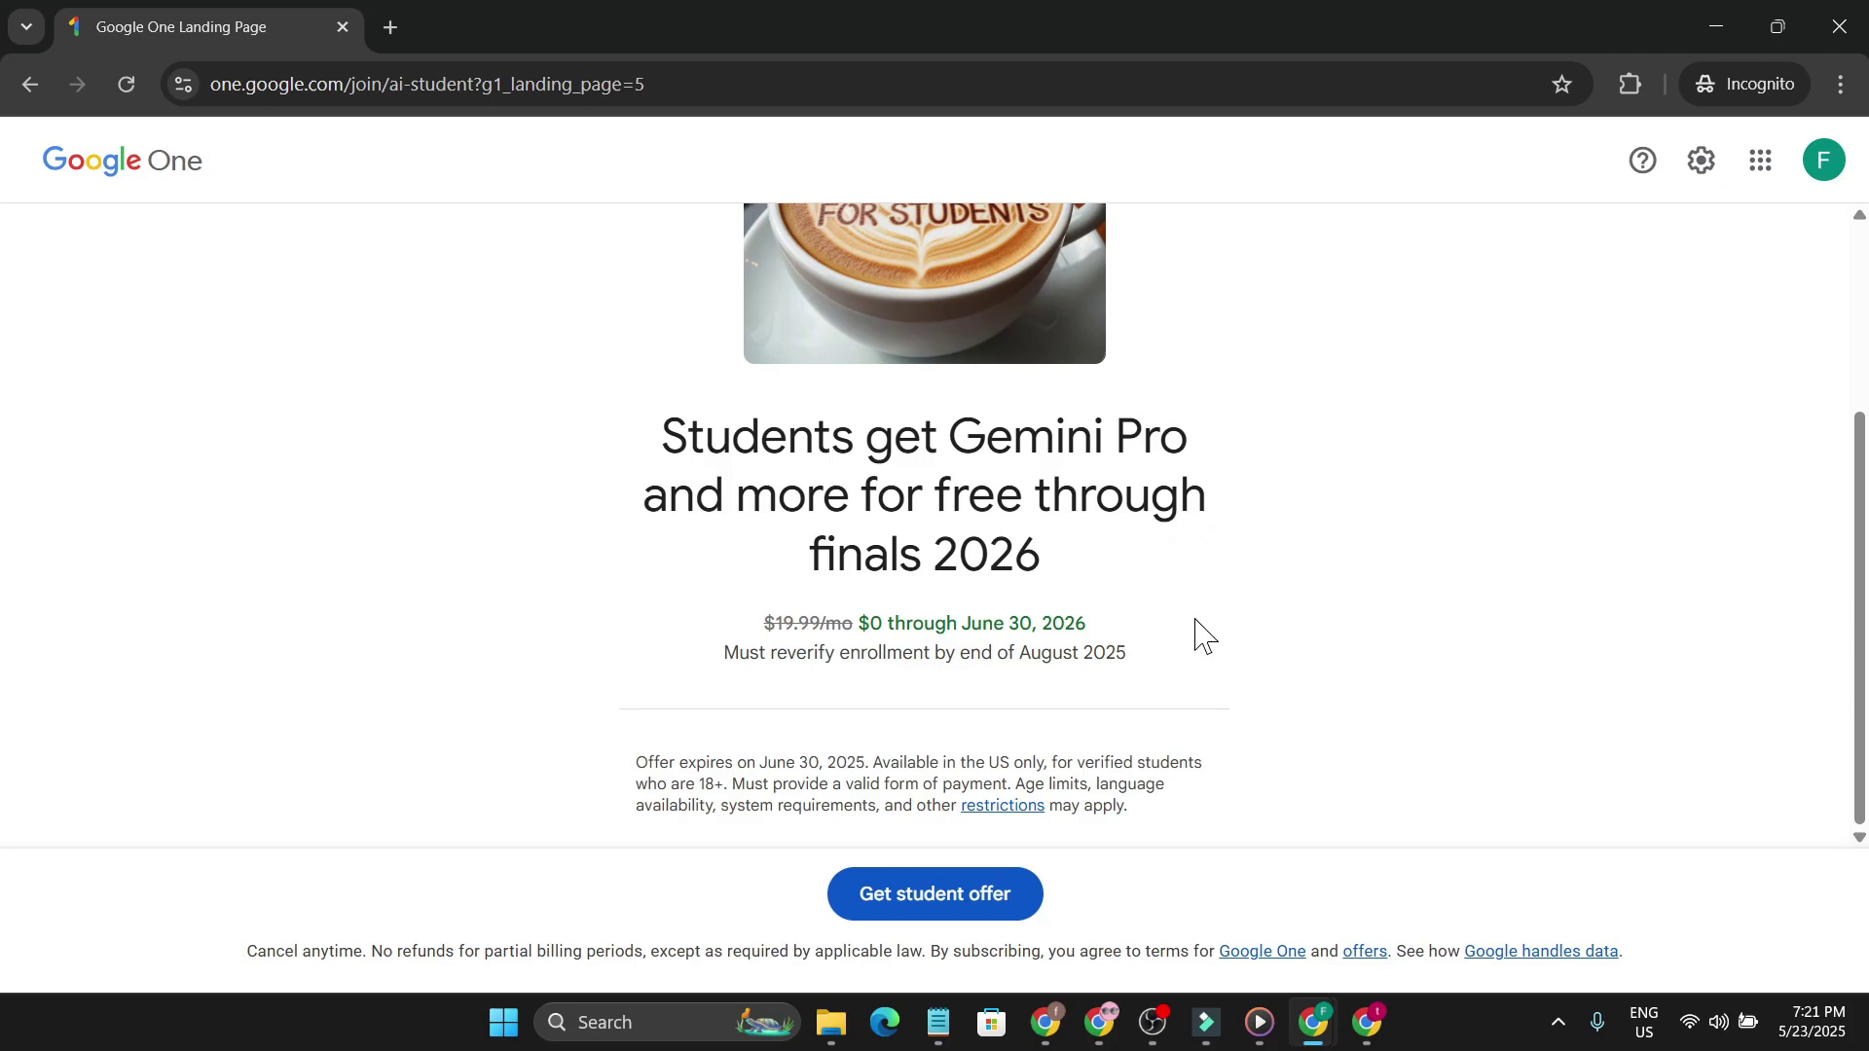
# - Claim the student offer in the Incognito window and confirm Gemini now lists 2.5 Pro (preview)
pyautogui.moveTo(1314, 1034)
pyautogui.click(1251, 918)
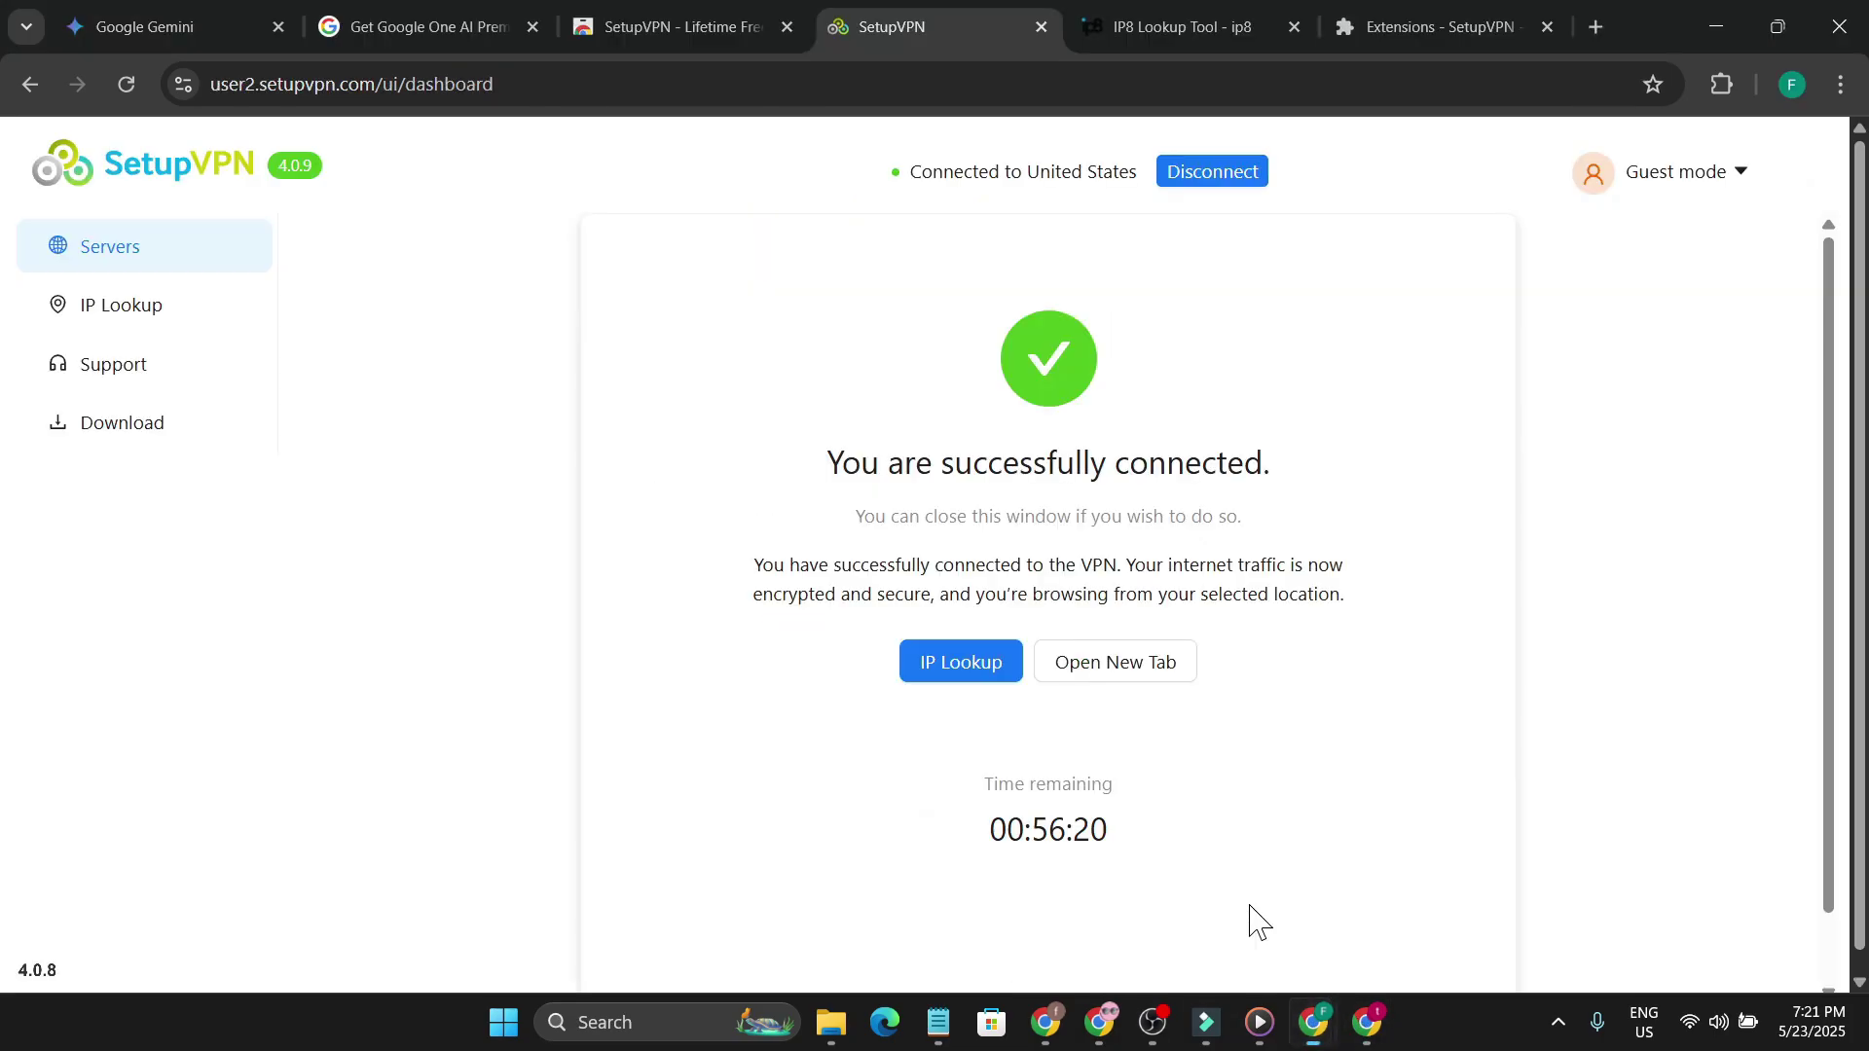
pyautogui.click(171, 27)
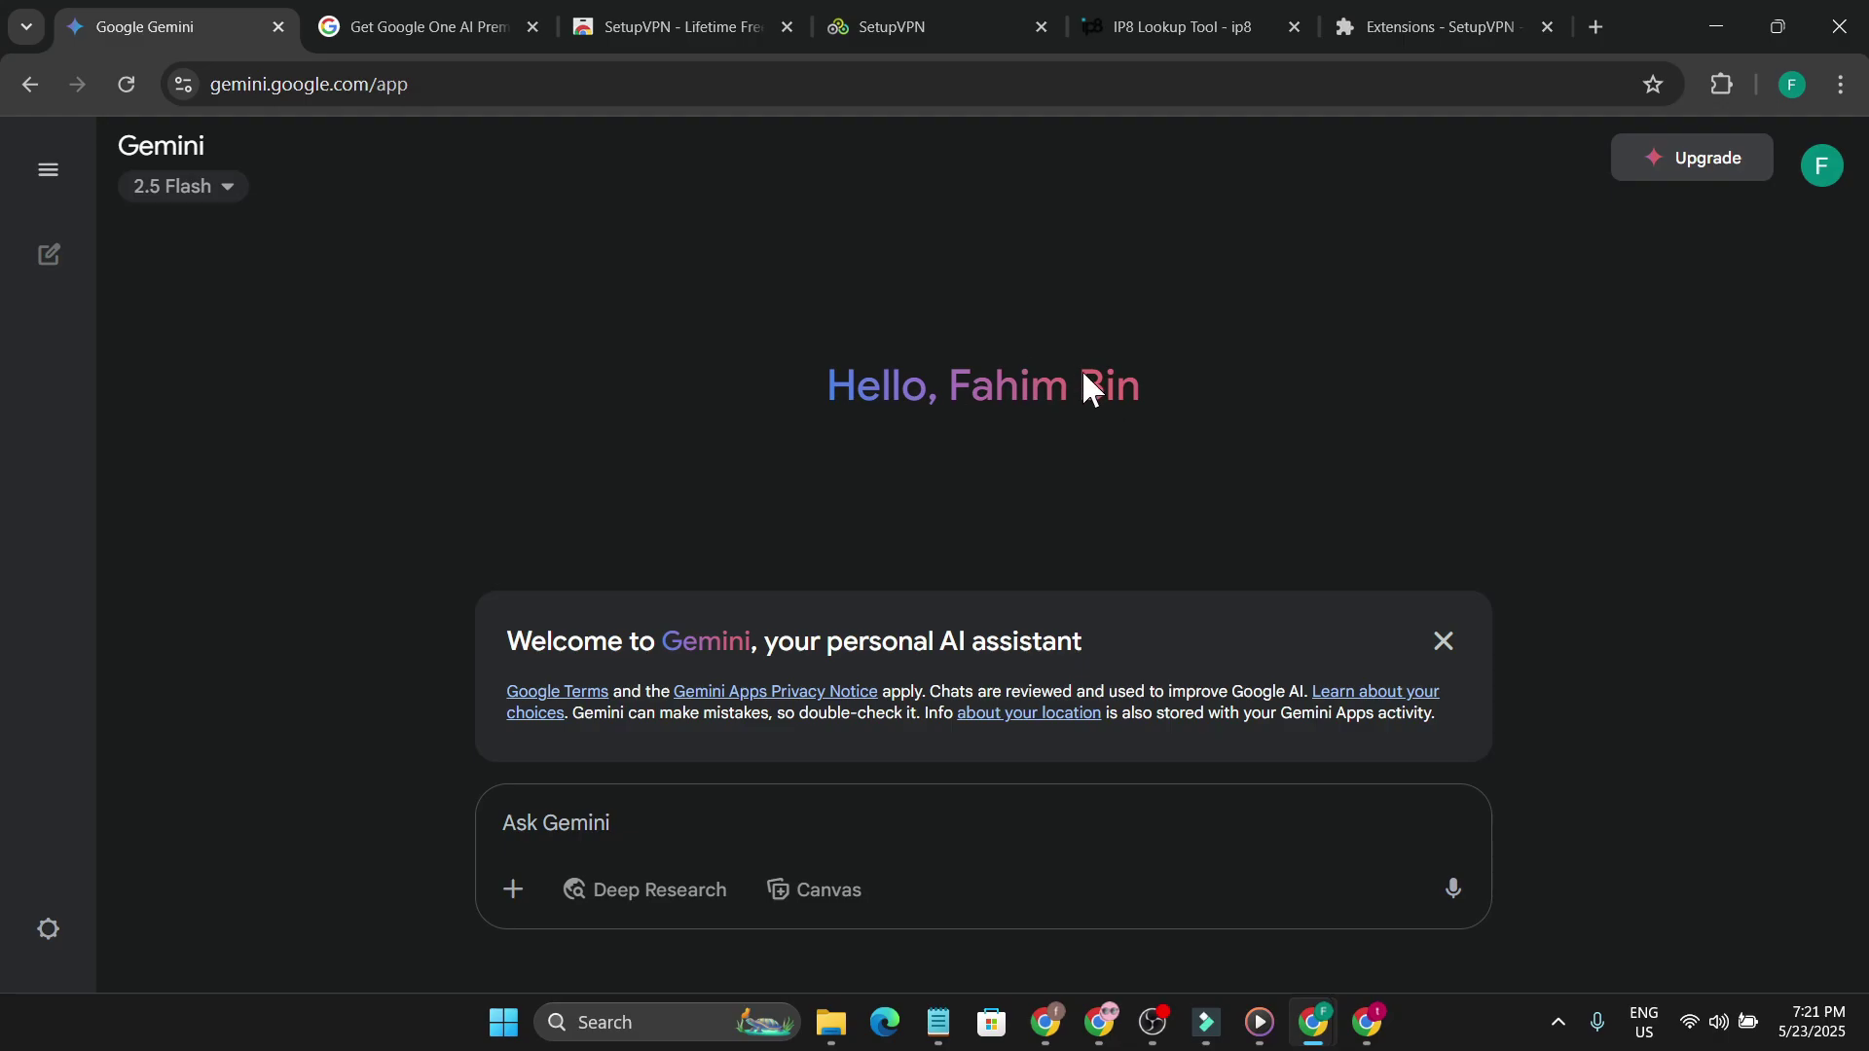
pyautogui.hotkey('alt', 'Tab')
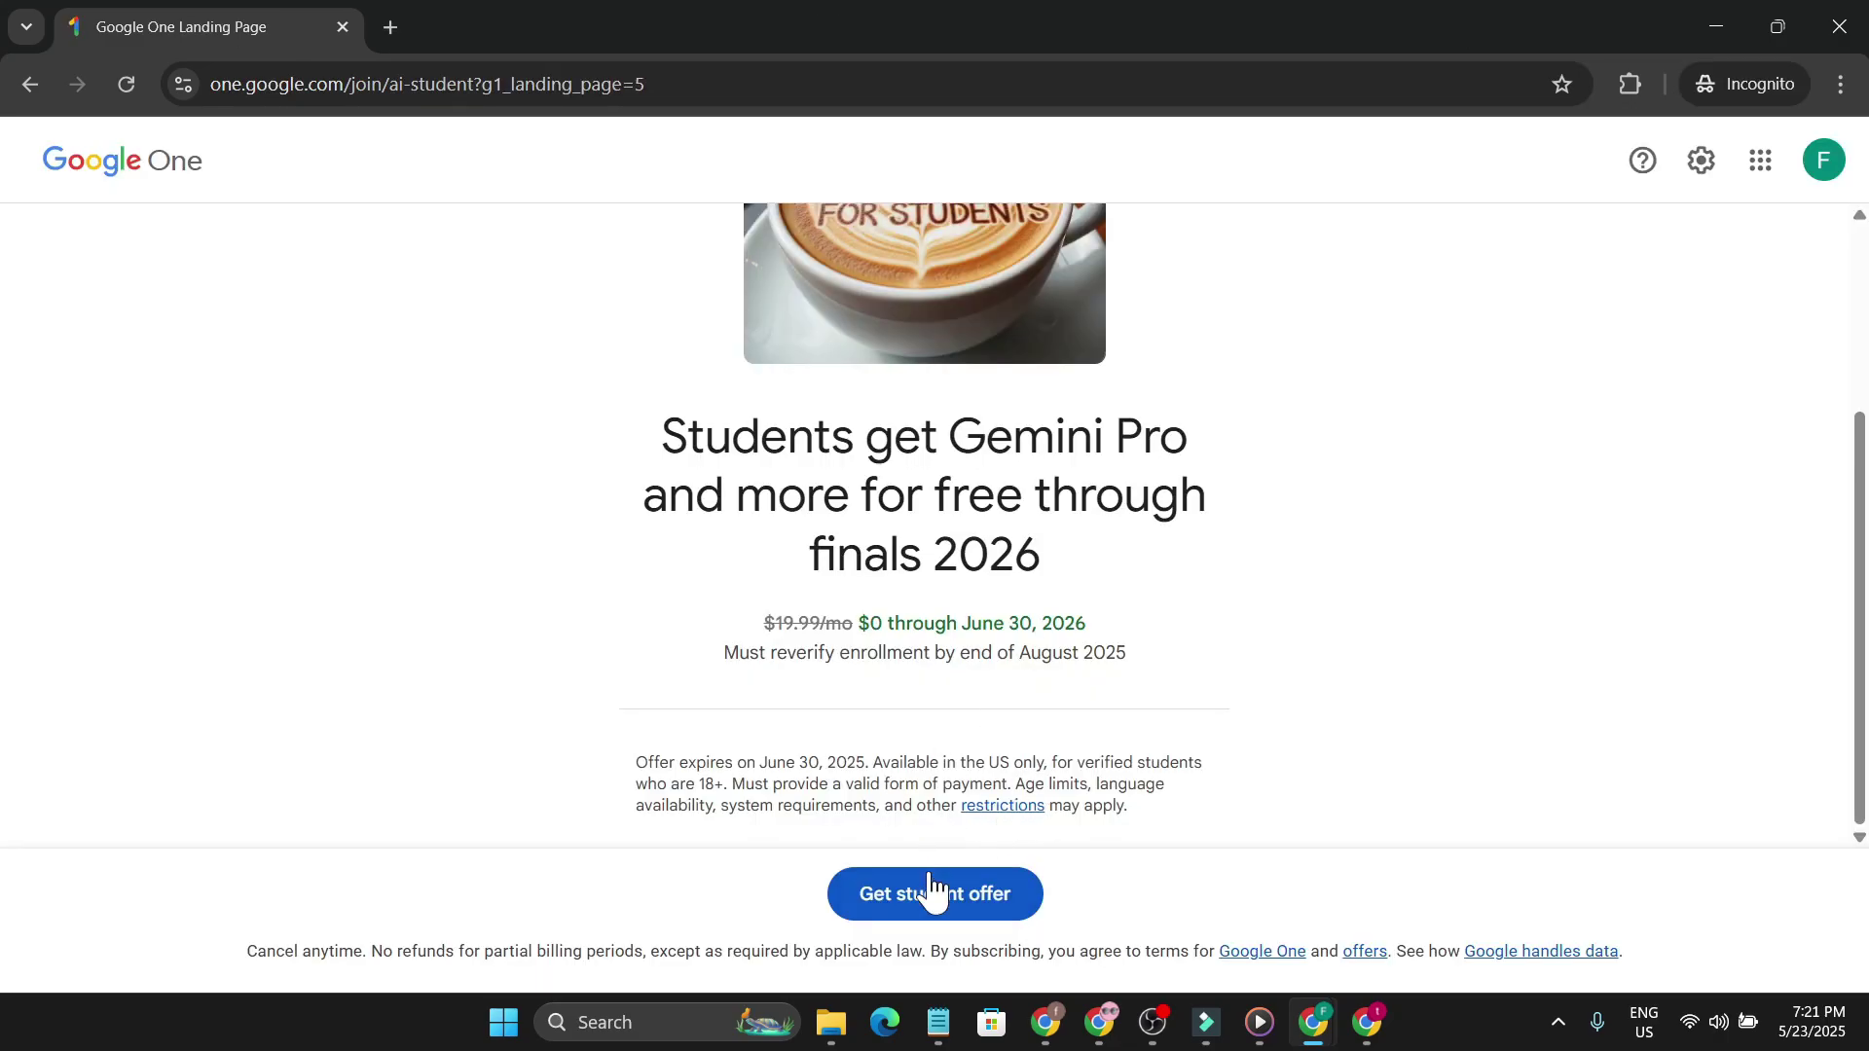
pyautogui.click(942, 895)
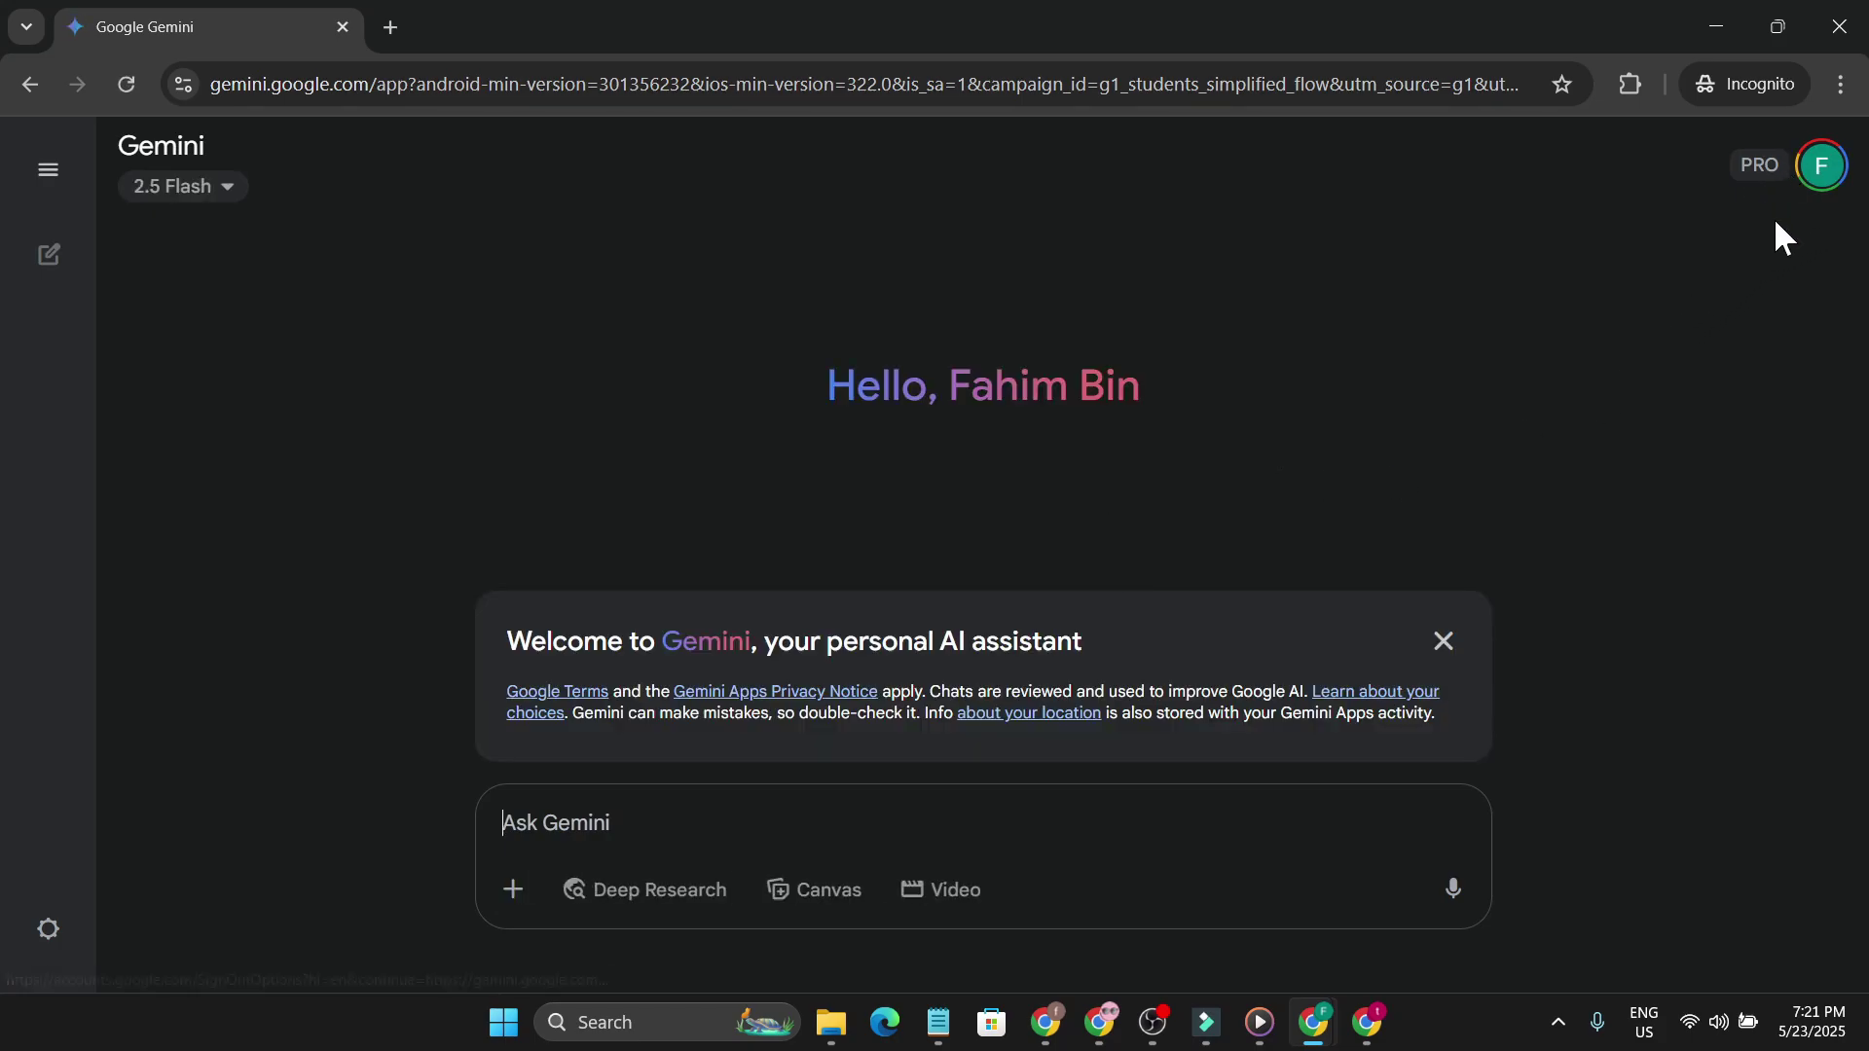
pyautogui.click(226, 191)
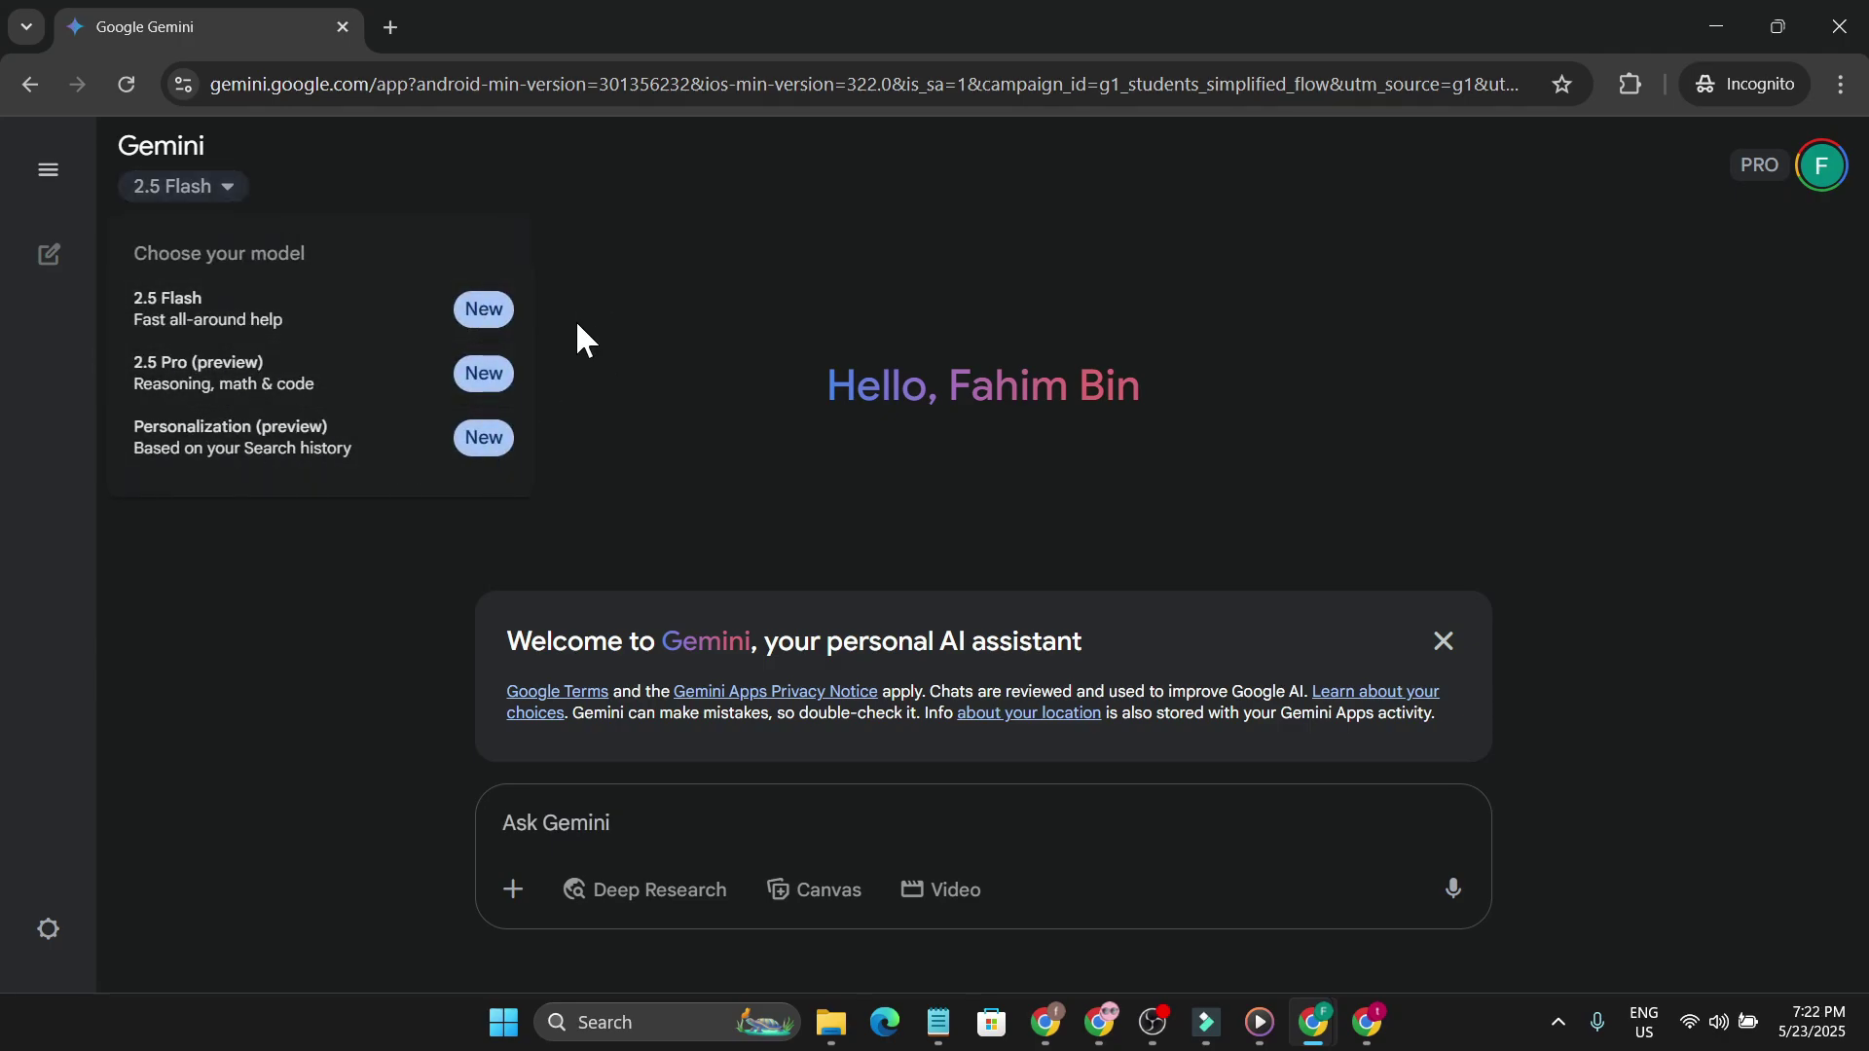
pyautogui.click(600, 315)
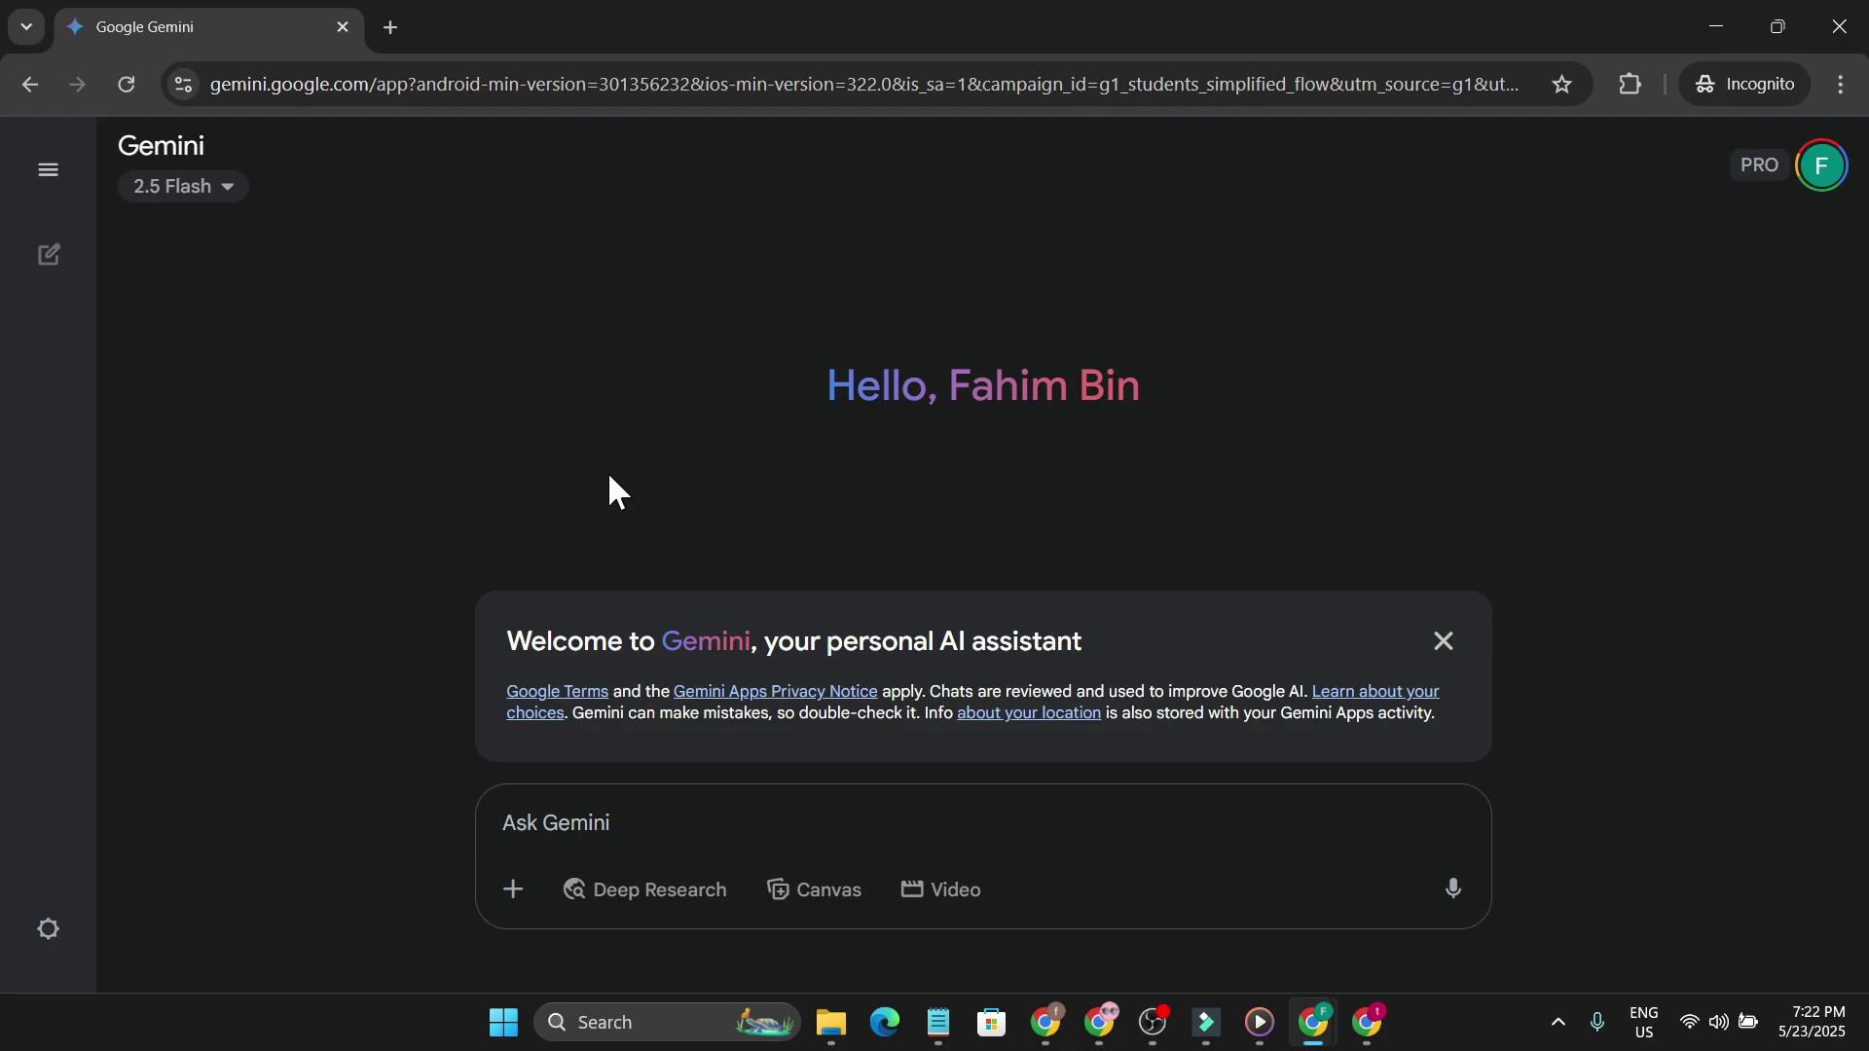
# - Close the Incognito window and the old Gemini, SetupVPN and IP lookup tabs
pyautogui.click(1839, 26)
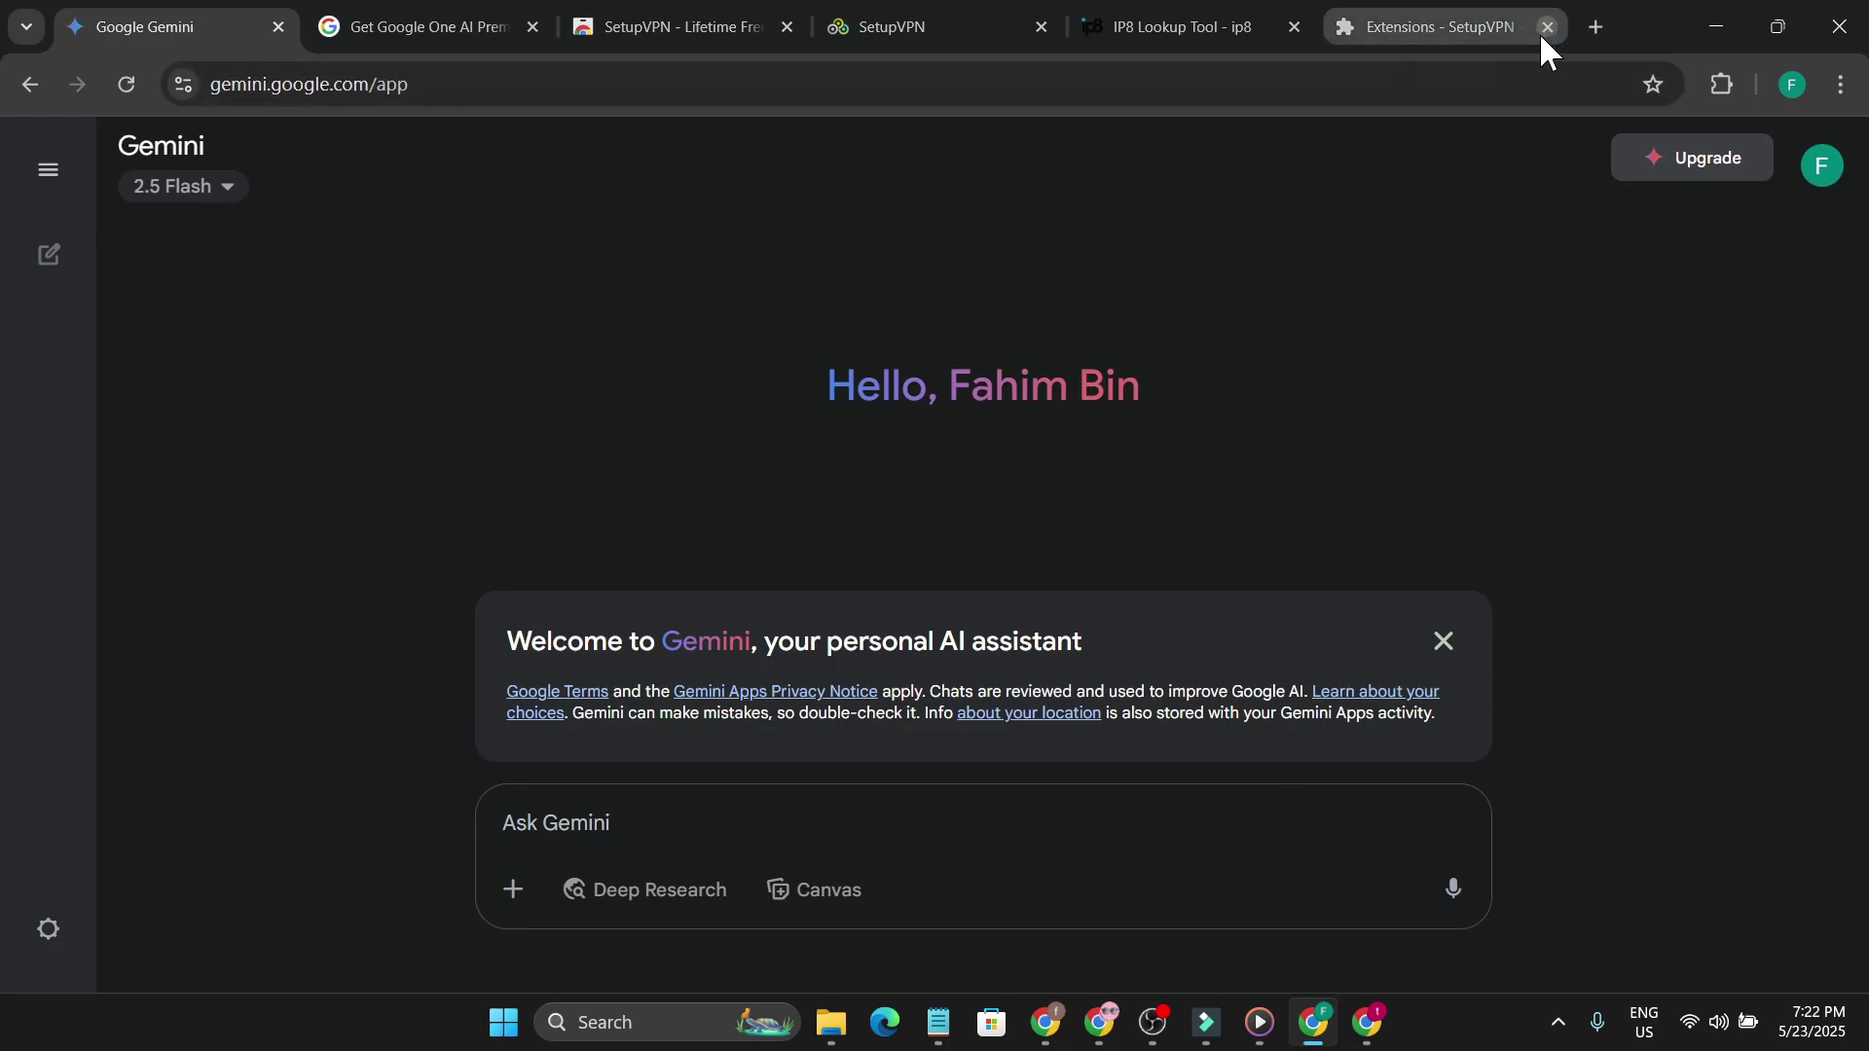
pyautogui.click(280, 26)
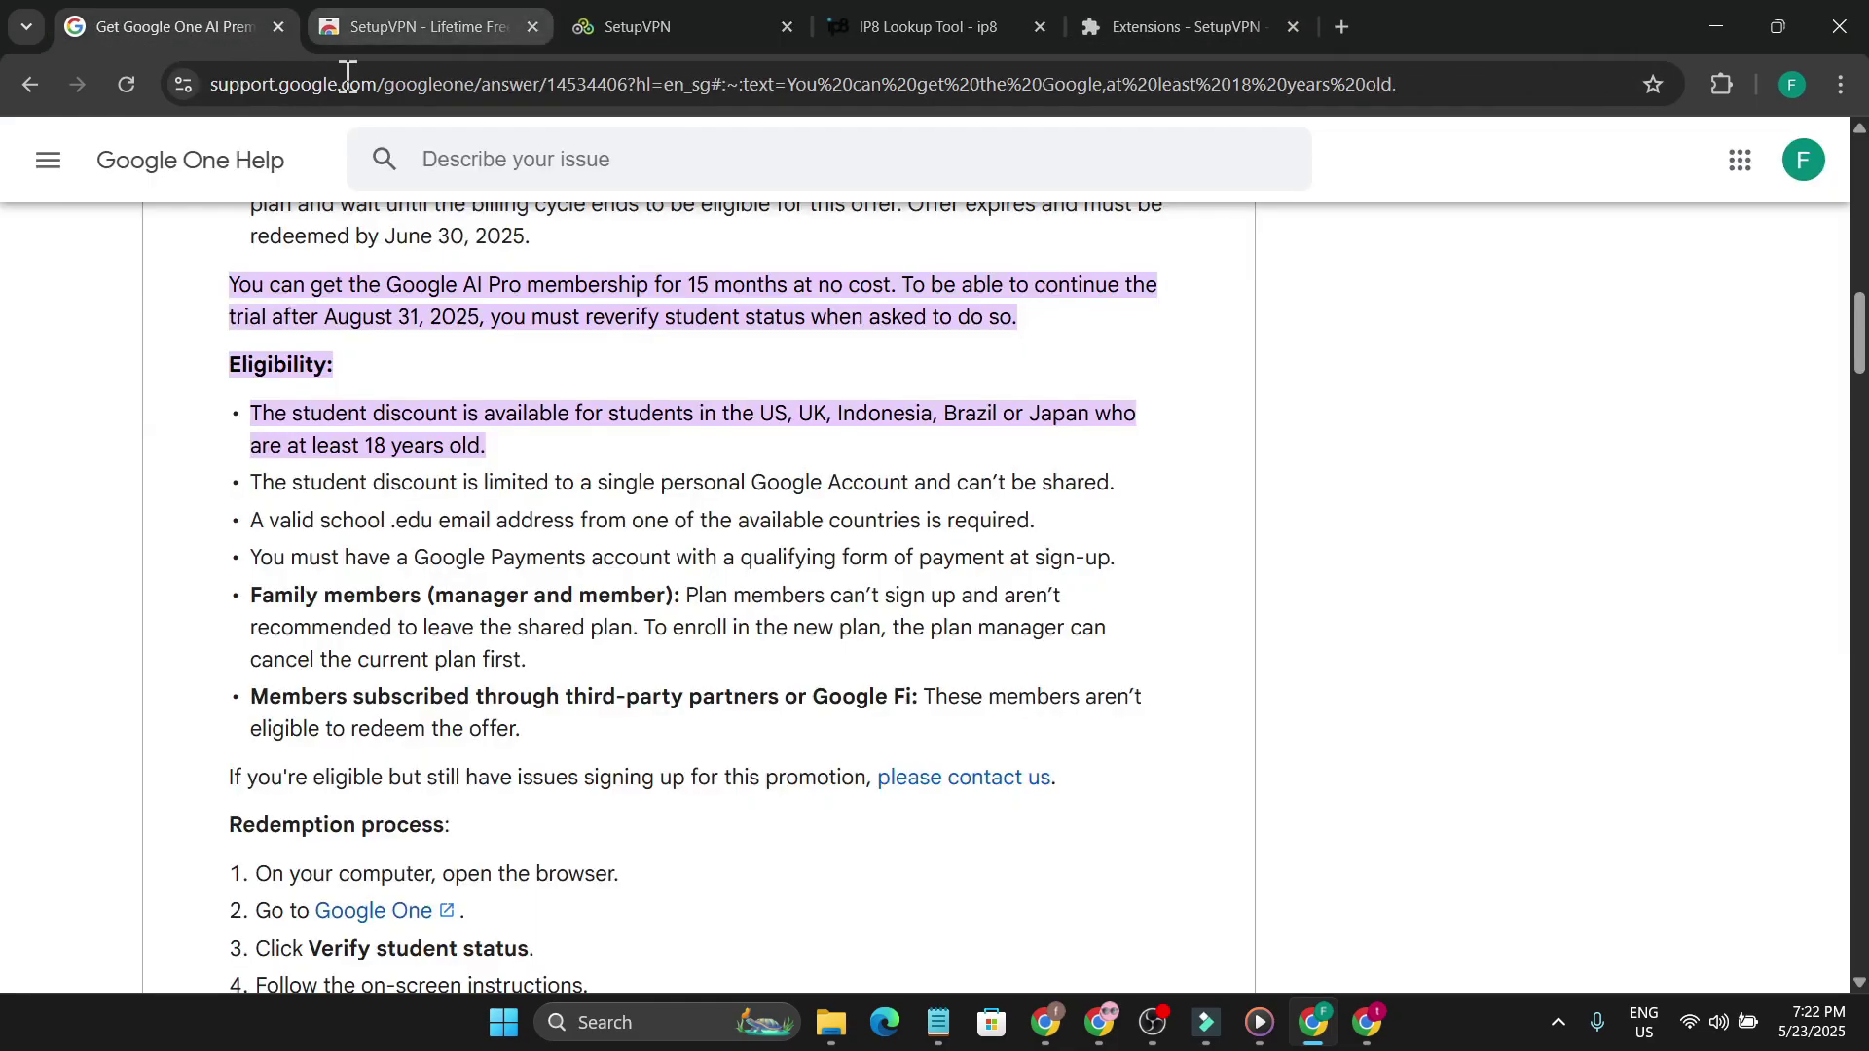
pyautogui.click(788, 28)
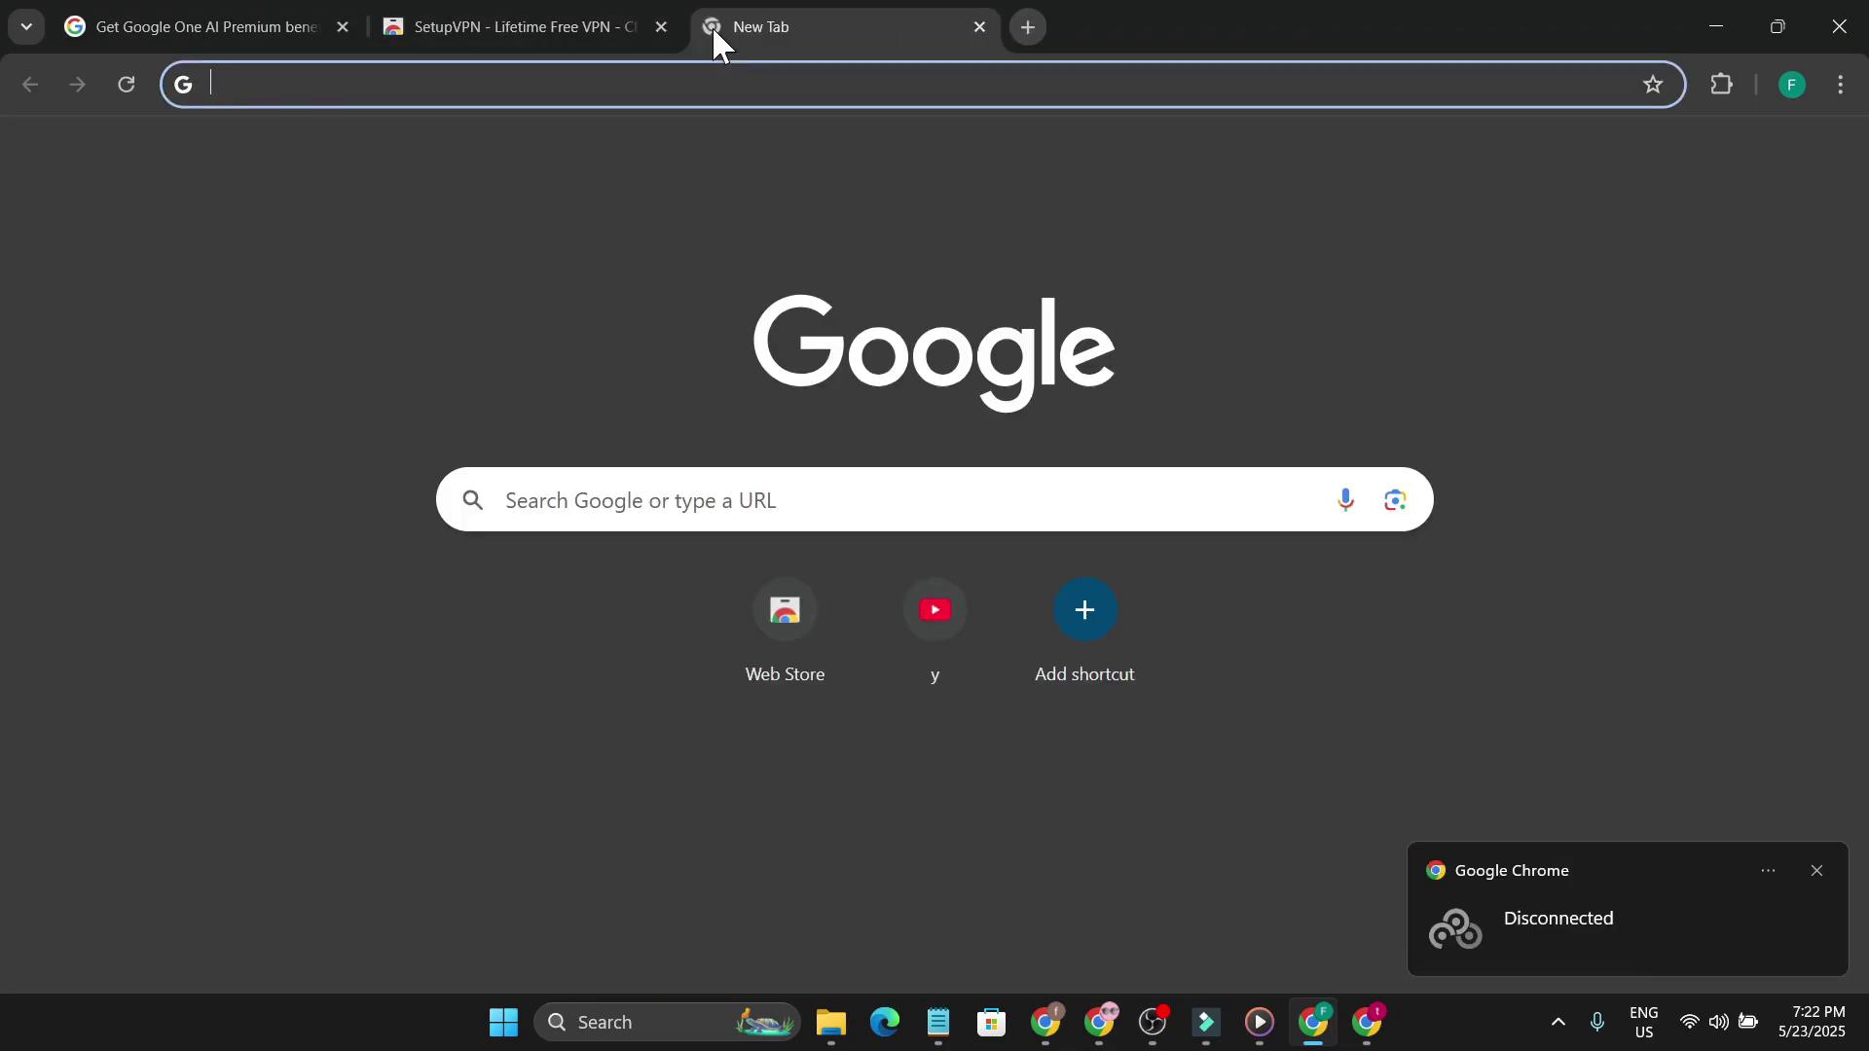
# - Open gemini.google.com in a new tab and check its model list shows PRO
pyautogui.click(768, 510)
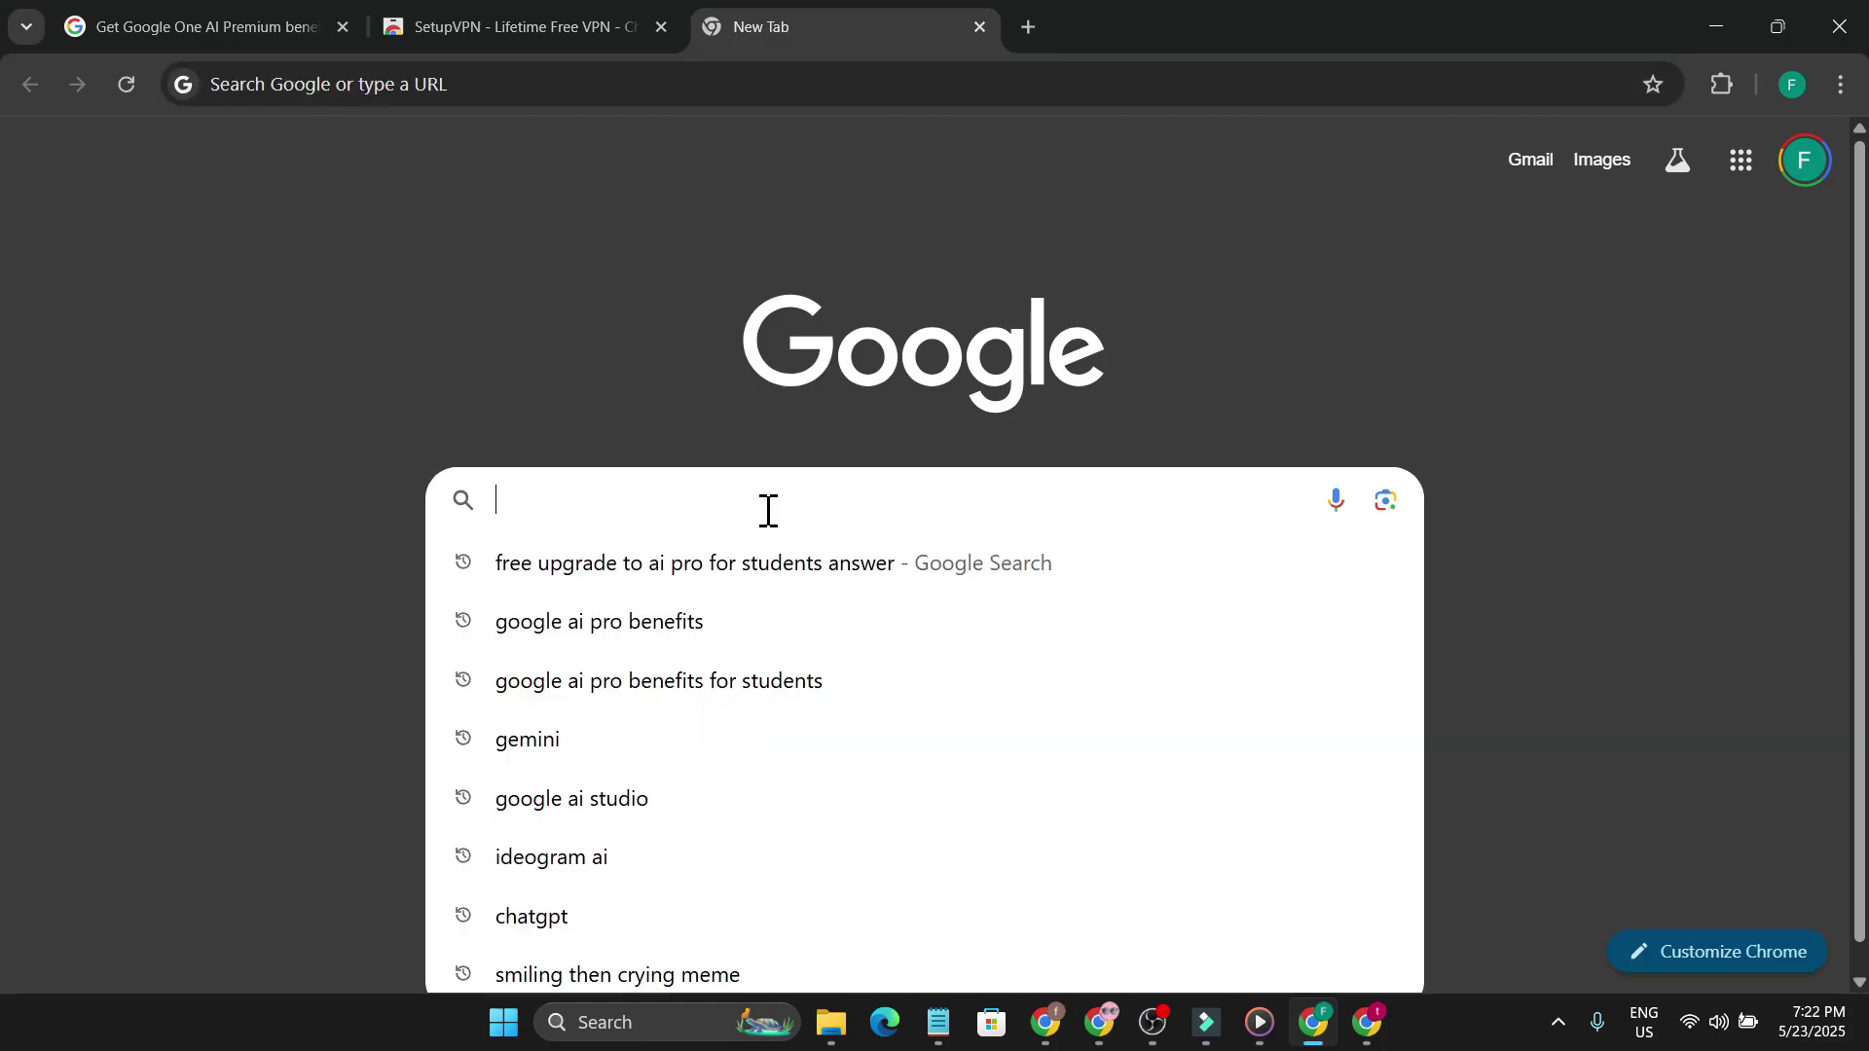
pyautogui.write('ge')
pyautogui.press('Return')
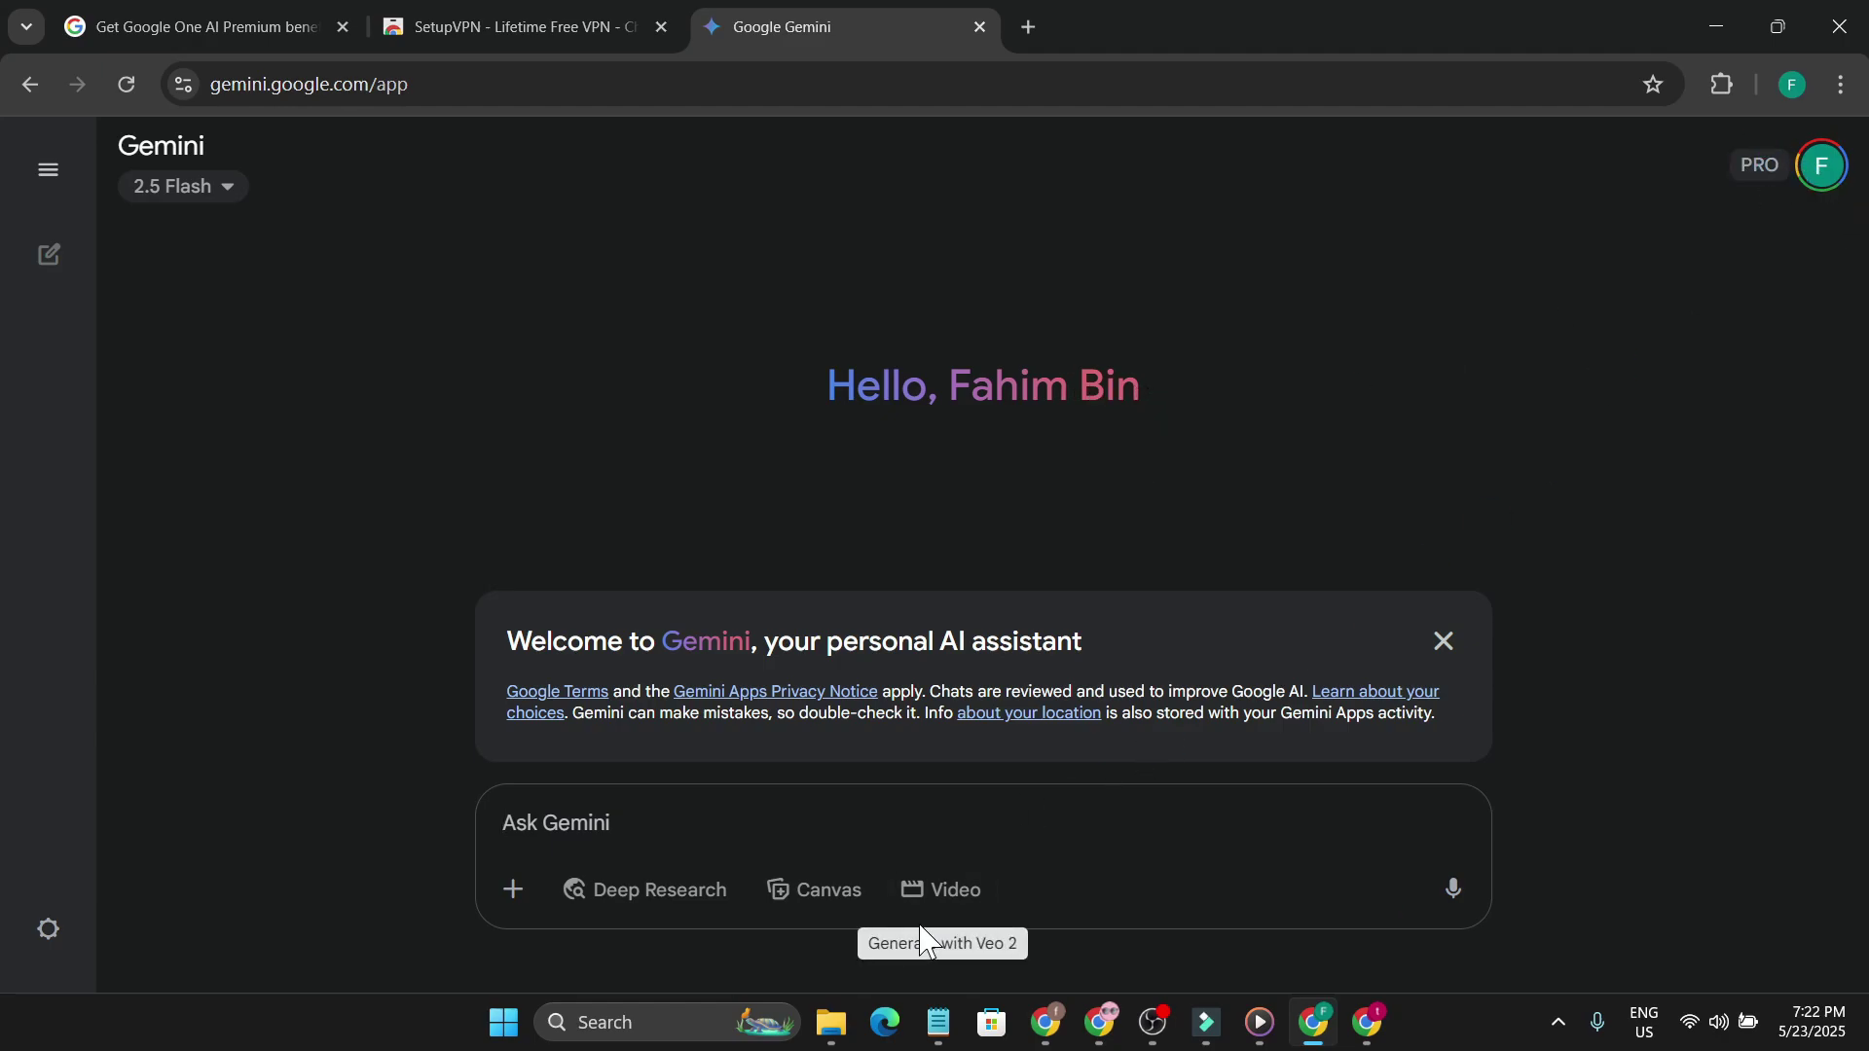
pyautogui.click(206, 188)
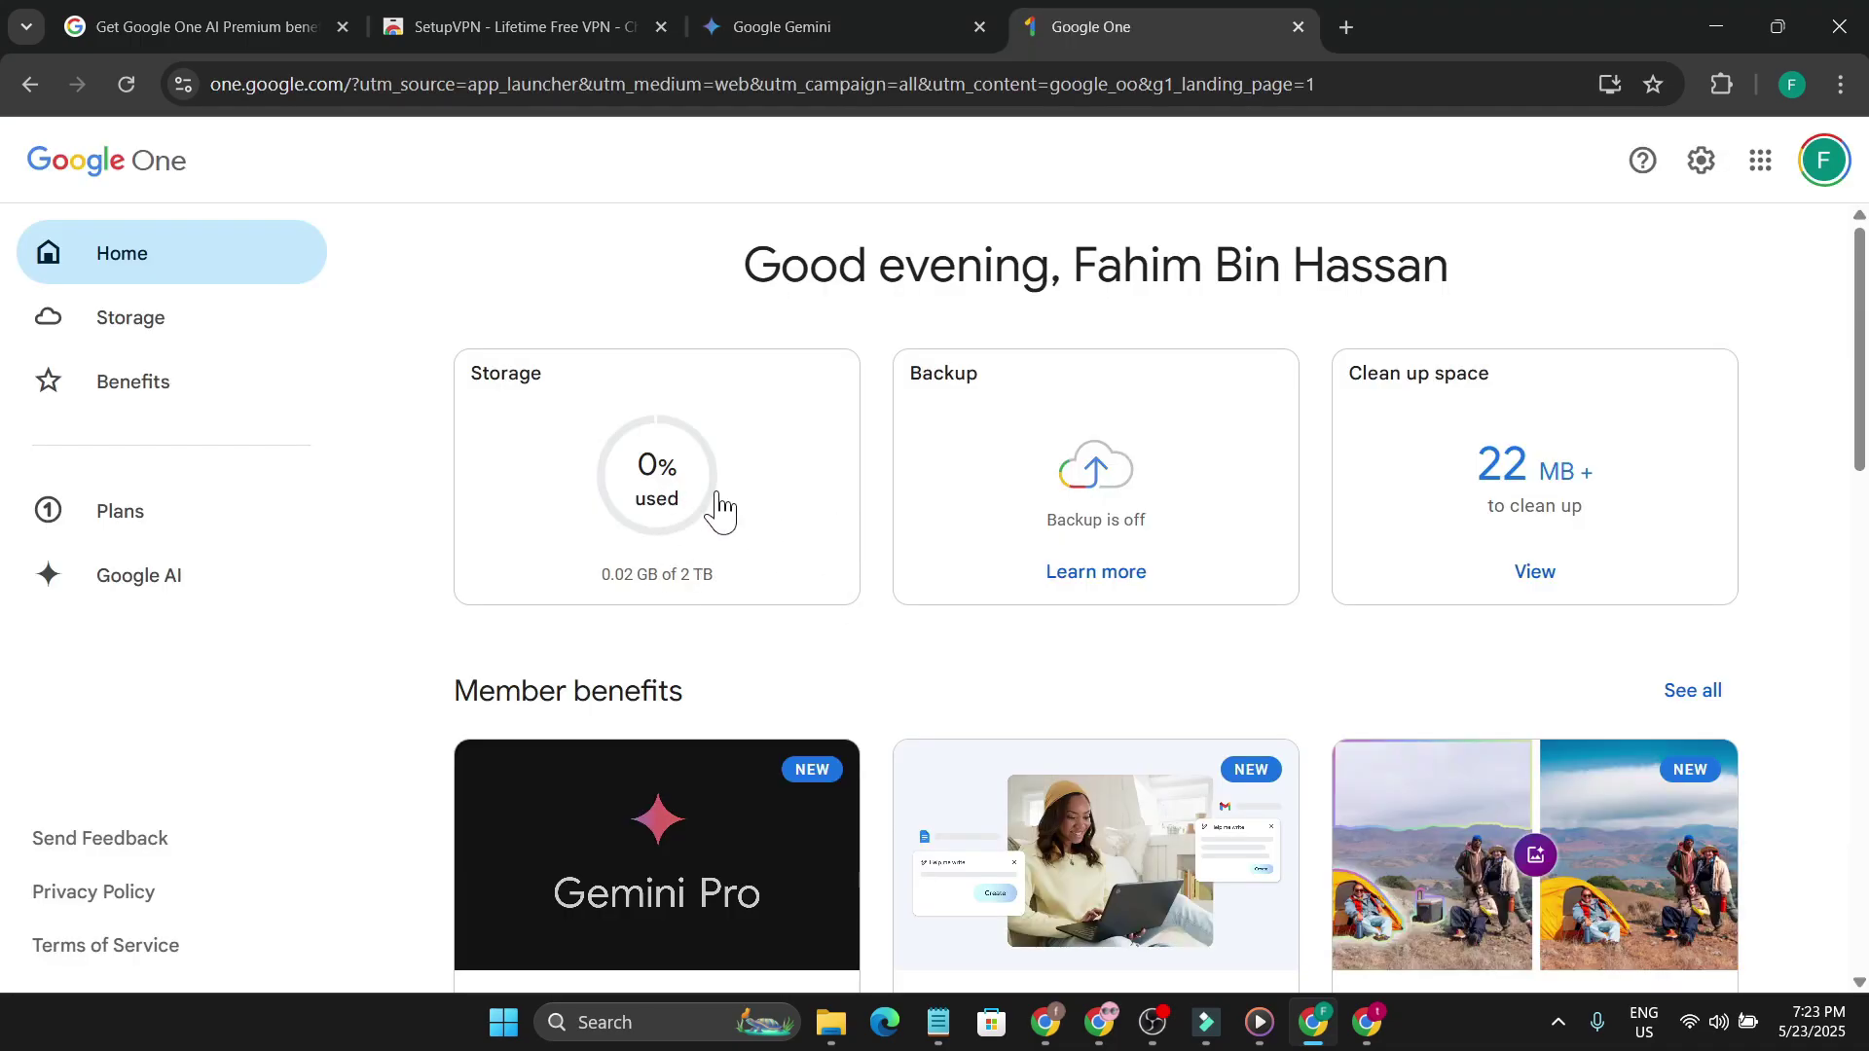
# - Review Google One Plans showing Google AI Pro 2 TB as current, then the Google AI benefits
pyautogui.click(167, 521)
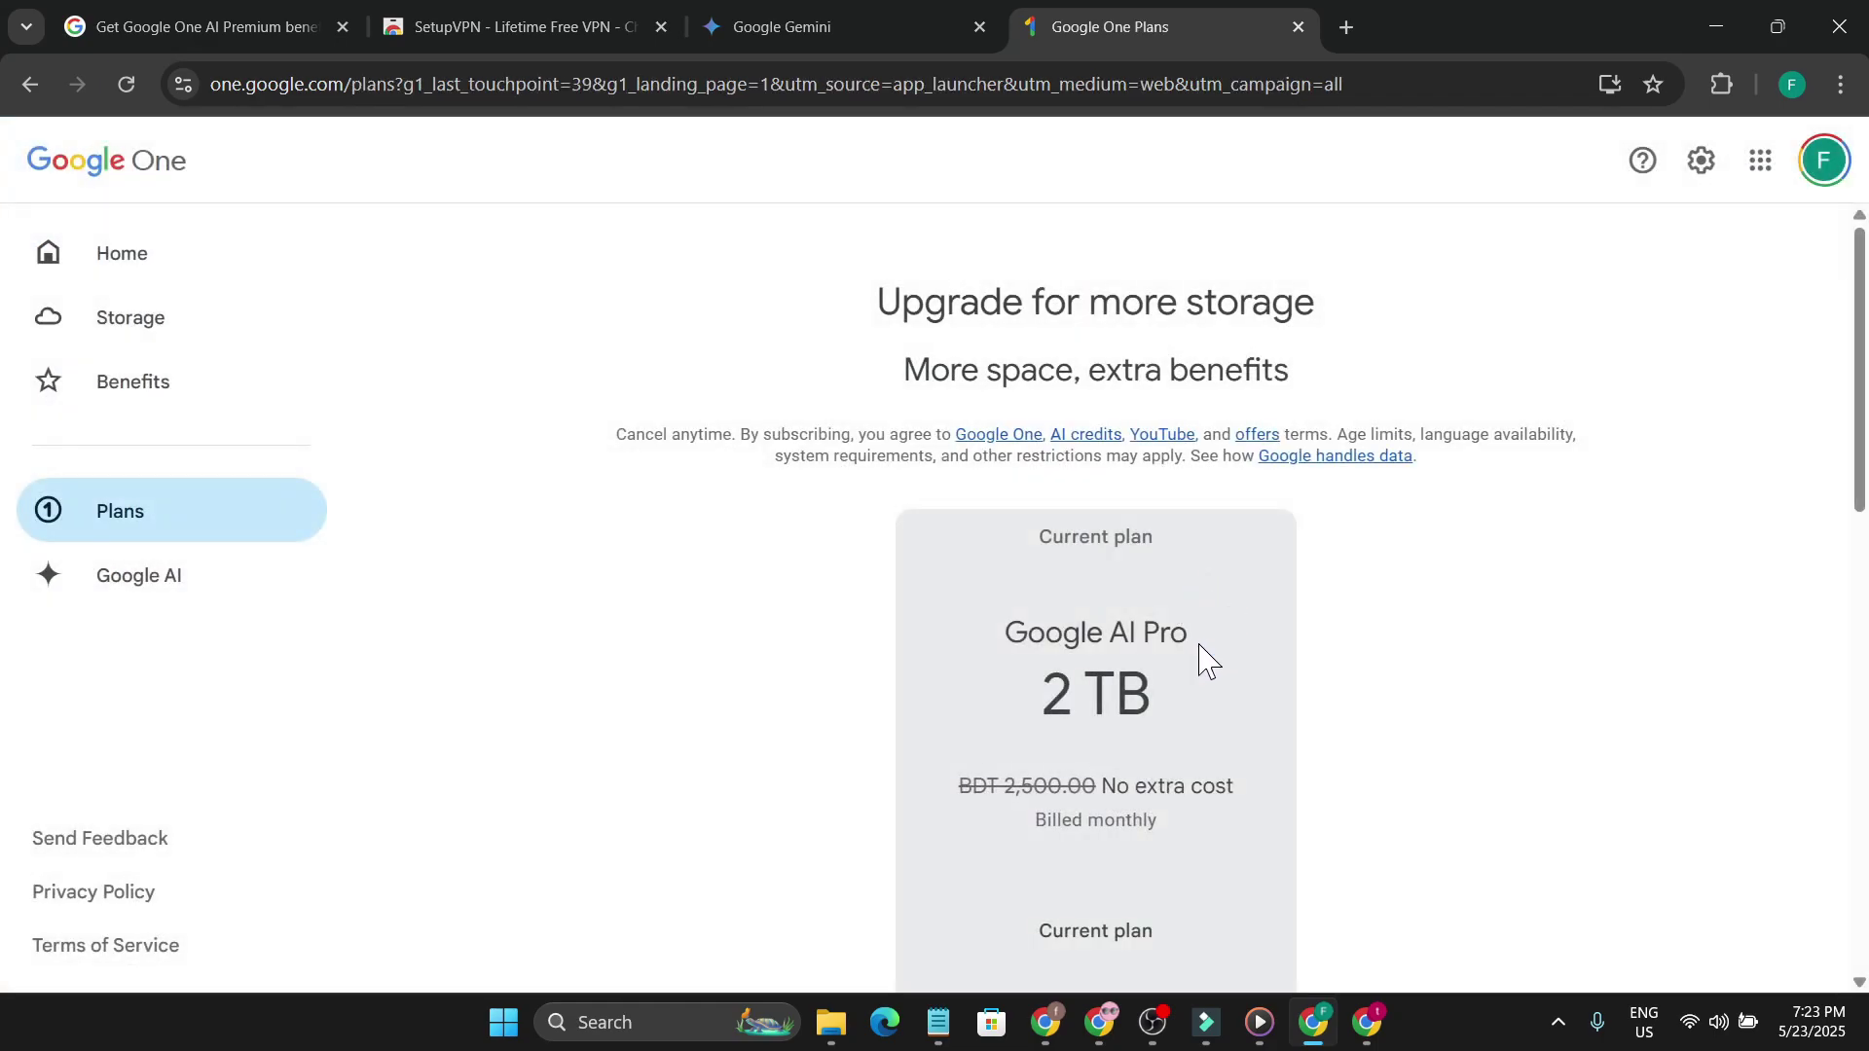
pyautogui.scroll(-3, 1187, 648)
pyautogui.scroll(3, 1158, 603)
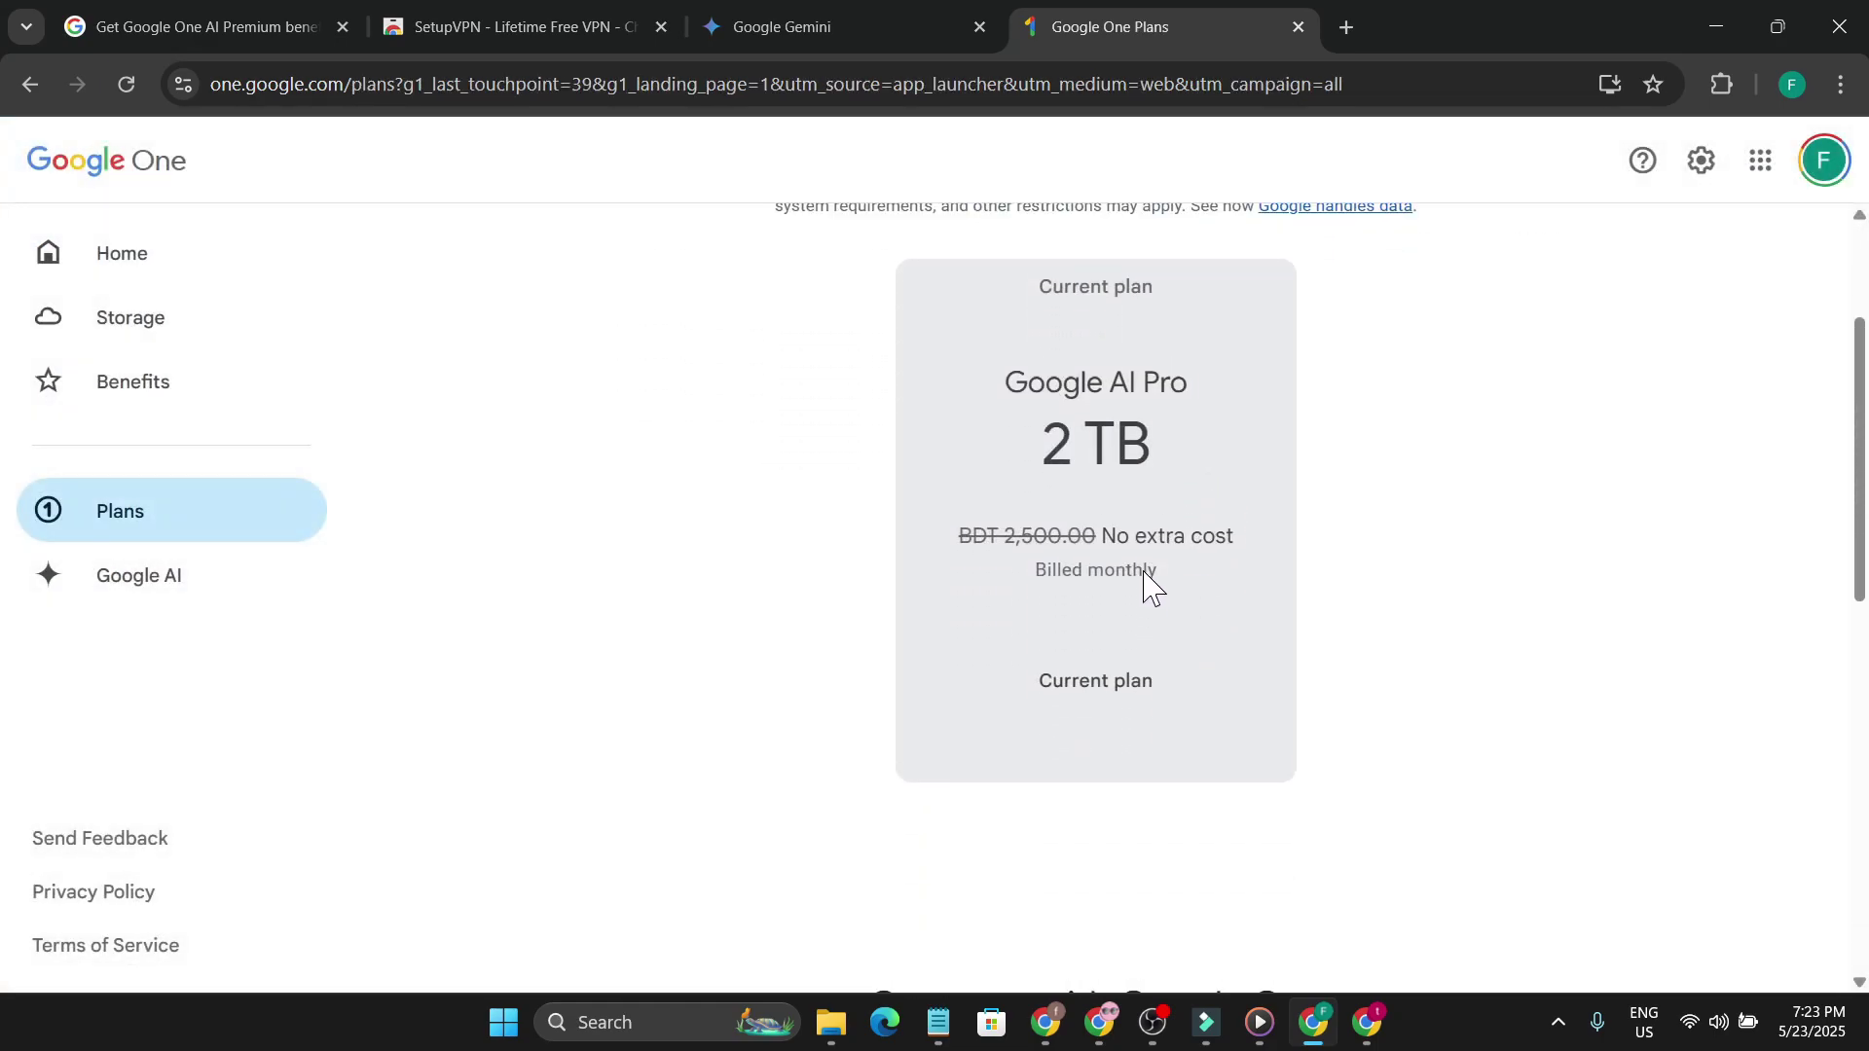
pyautogui.click(167, 582)
pyautogui.scroll(-5, 896, 618)
pyautogui.scroll(4, 889, 626)
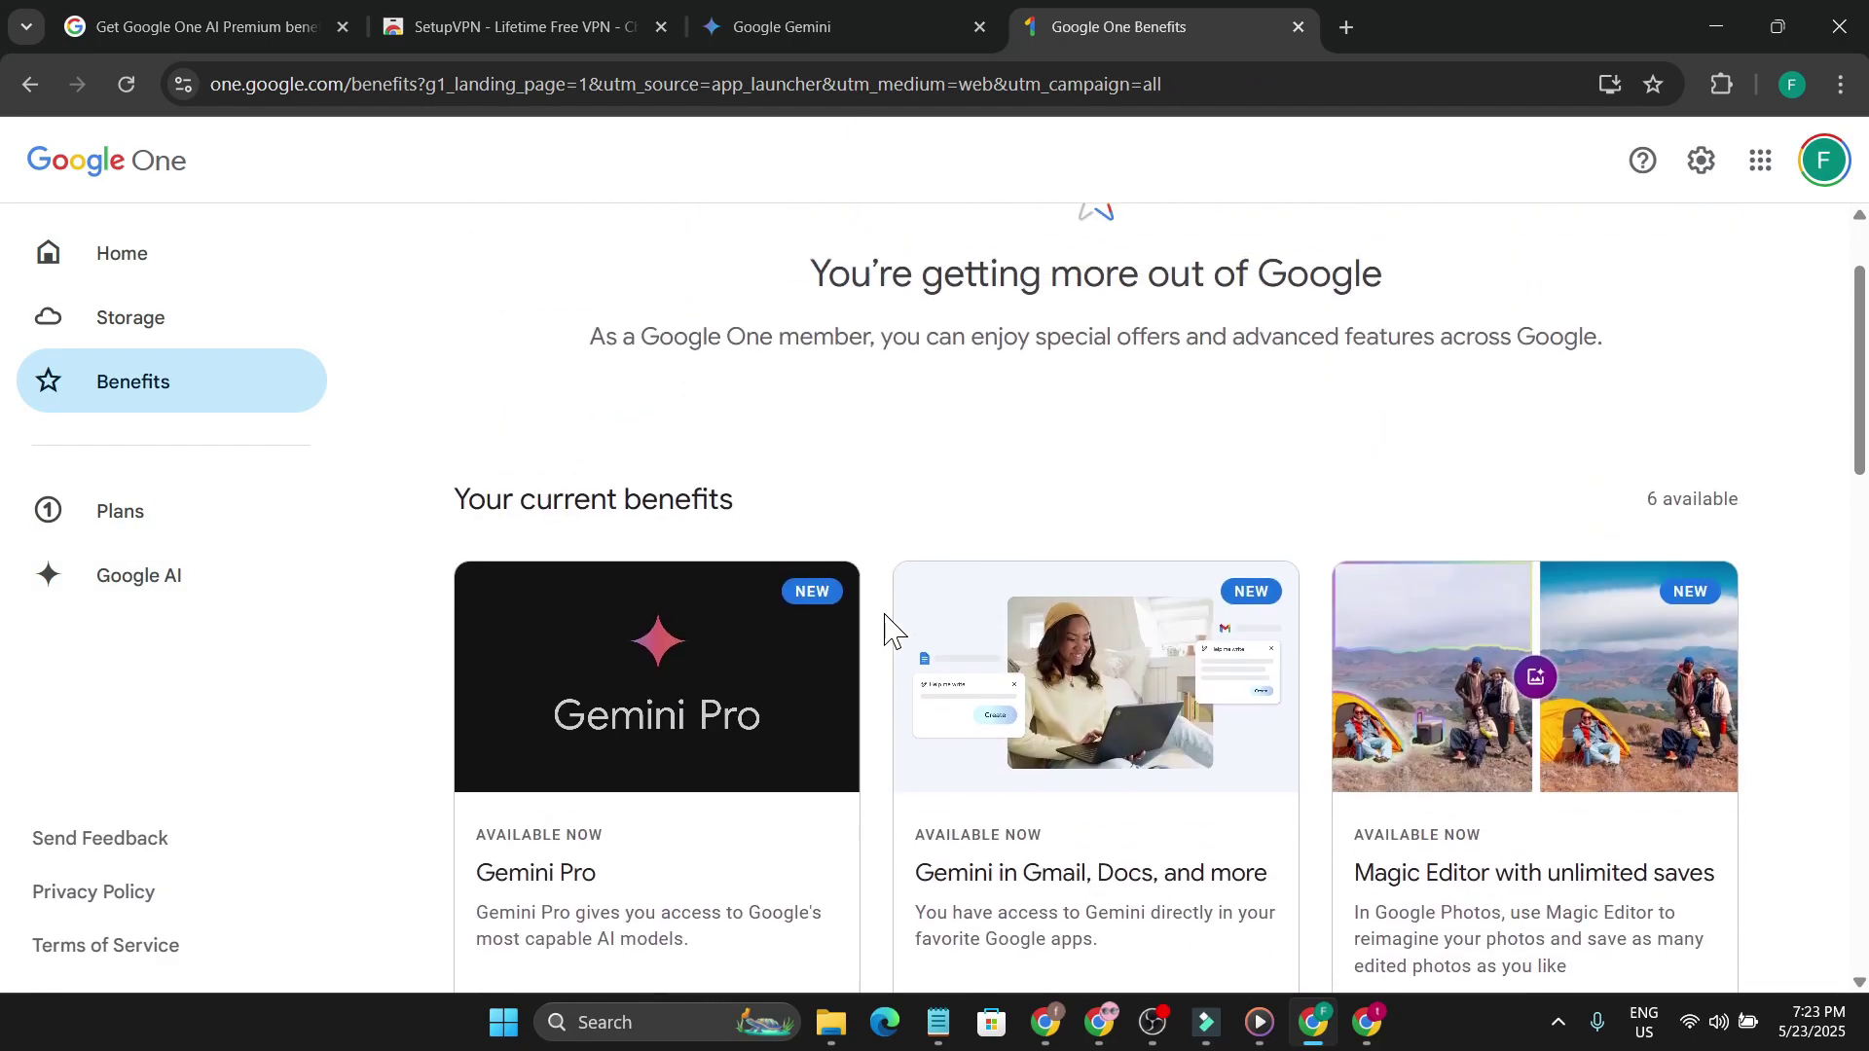
pyautogui.scroll(-10, 889, 628)
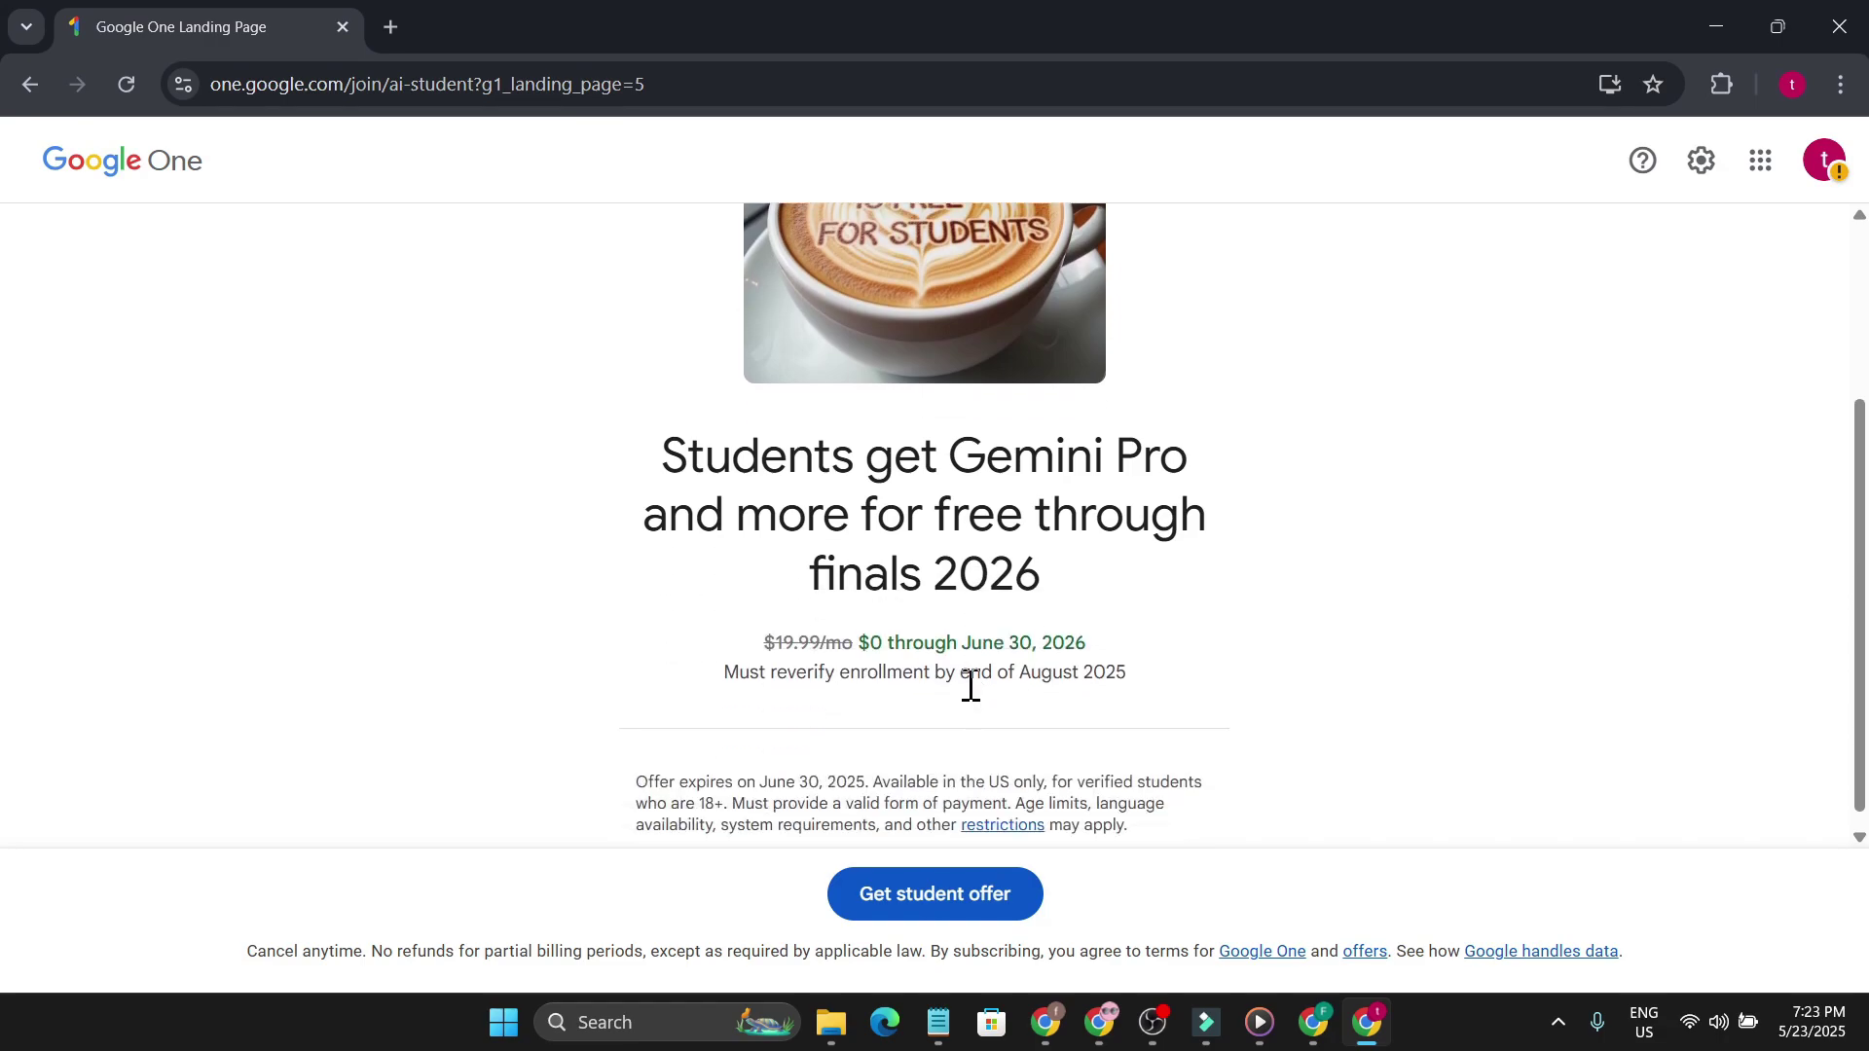
# - Read the student offer terms, then bring up the Google One Help article on student eligibility
pyautogui.scroll(-1, 970, 687)
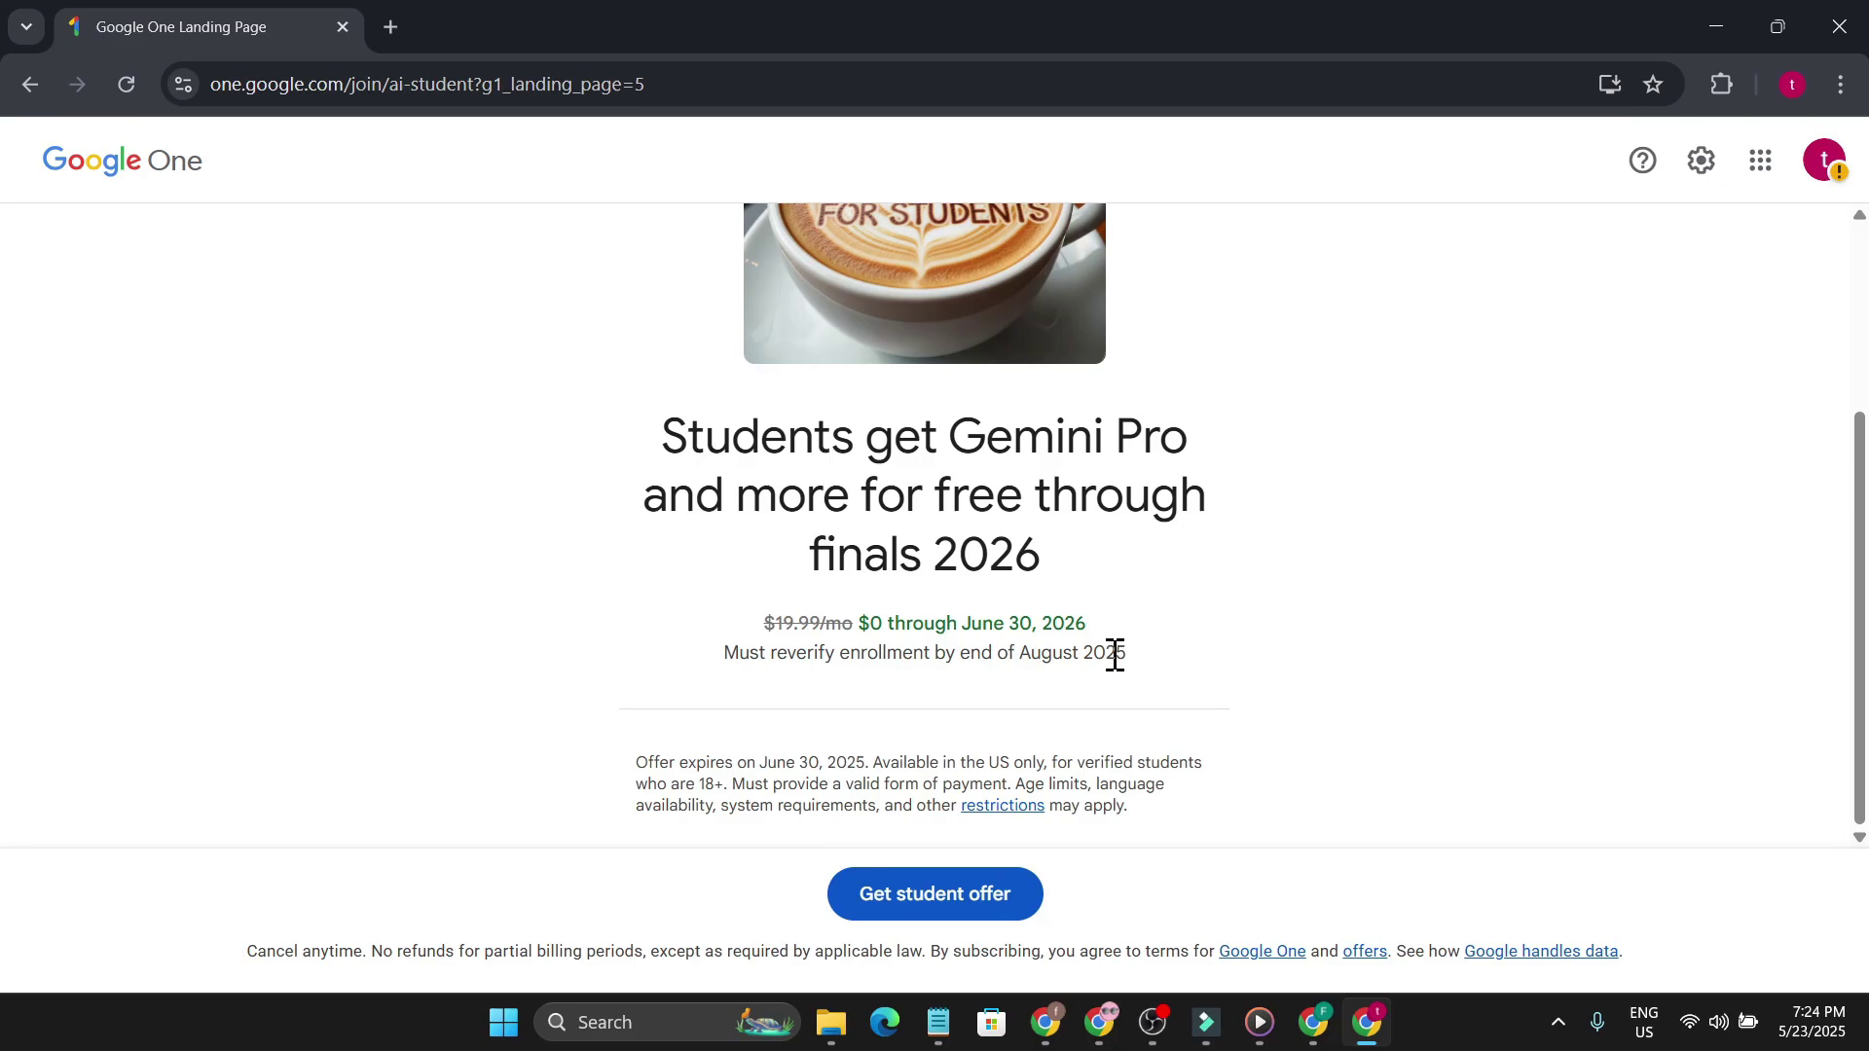
pyautogui.hotkey('alt', 'Tab')
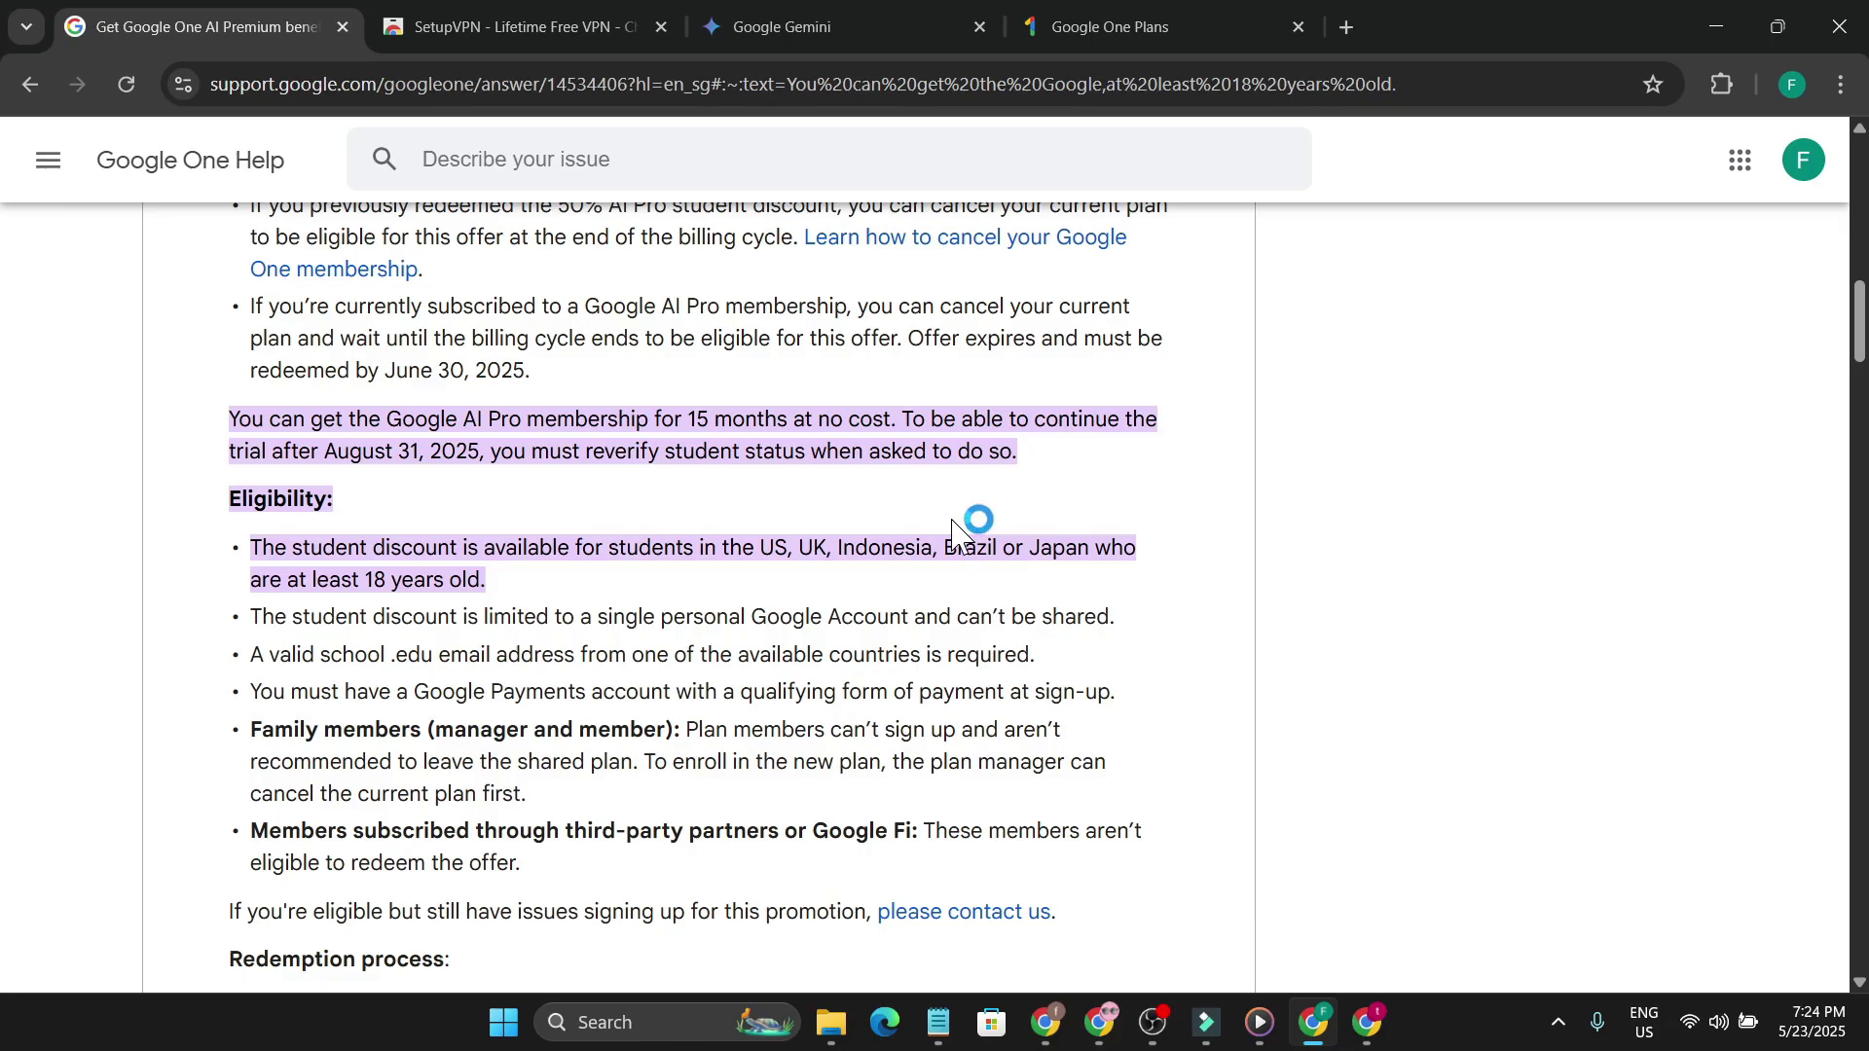
pyautogui.hotkey('ctrl', 'shift', 'Tab')
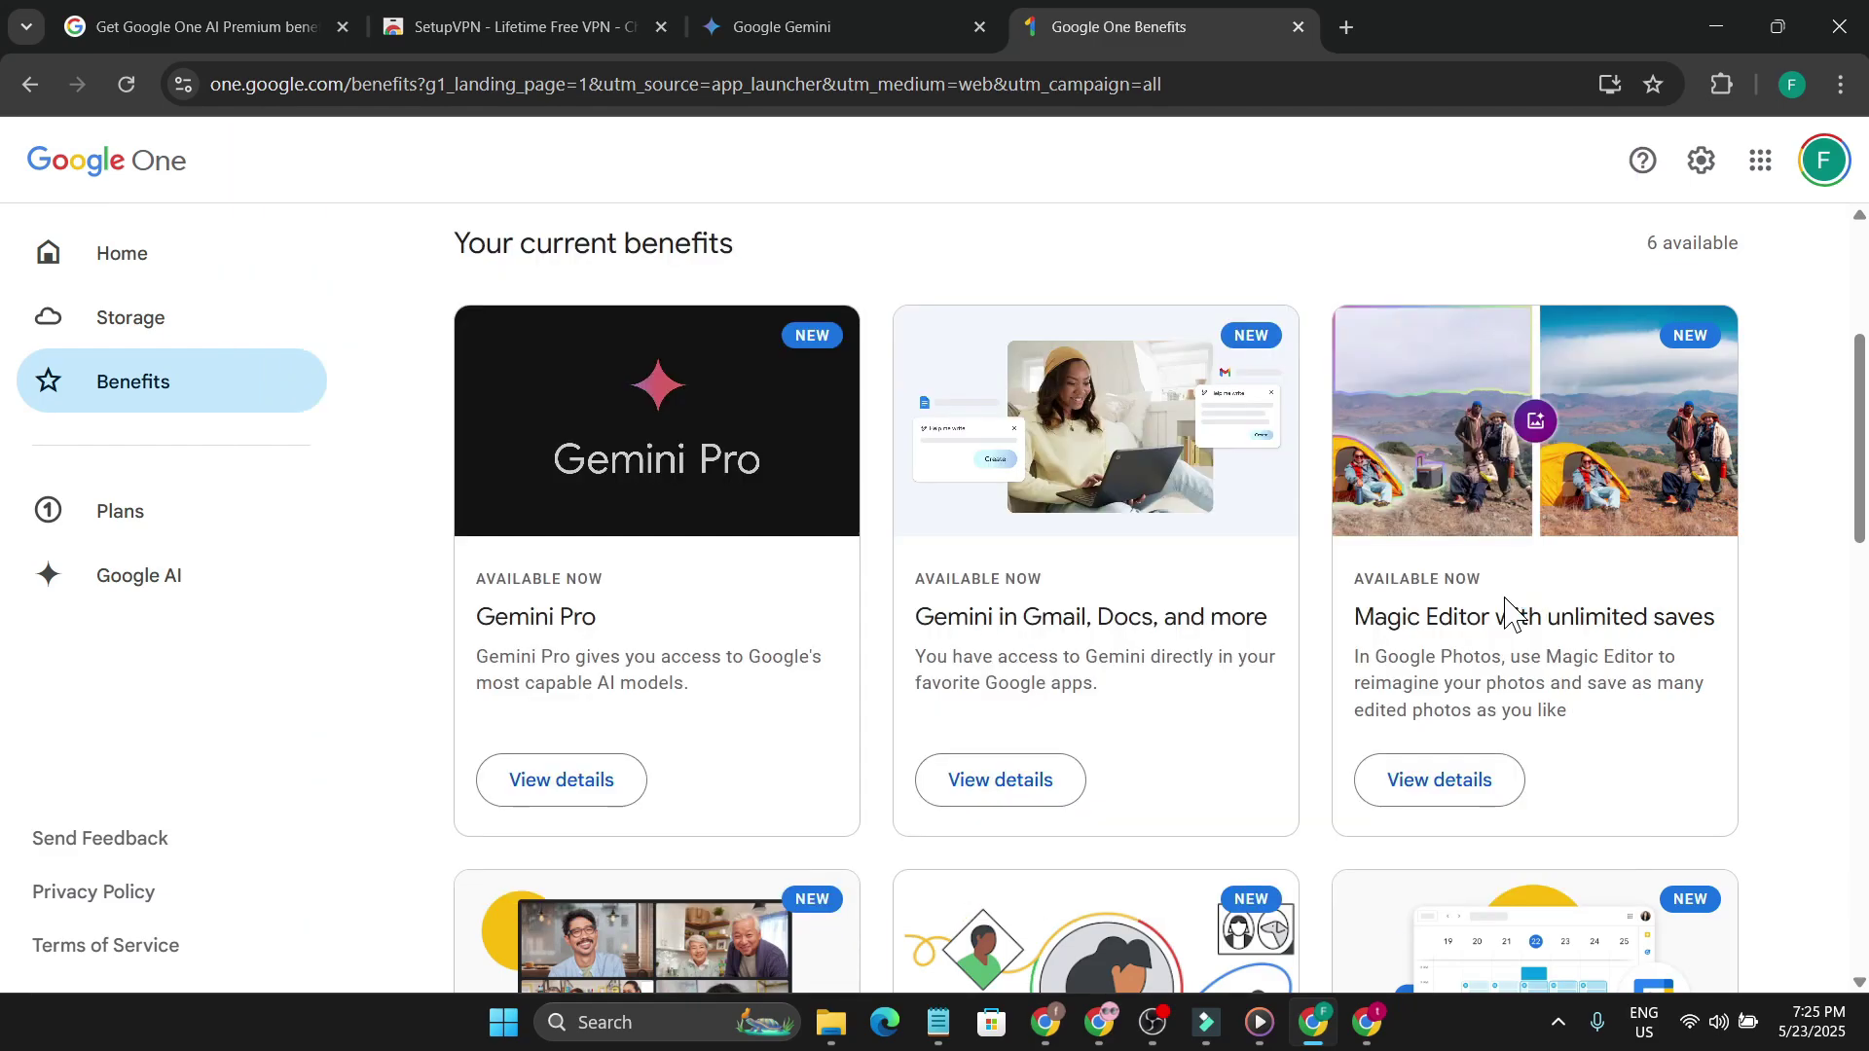
pyautogui.hotkey('ctrl', '1')
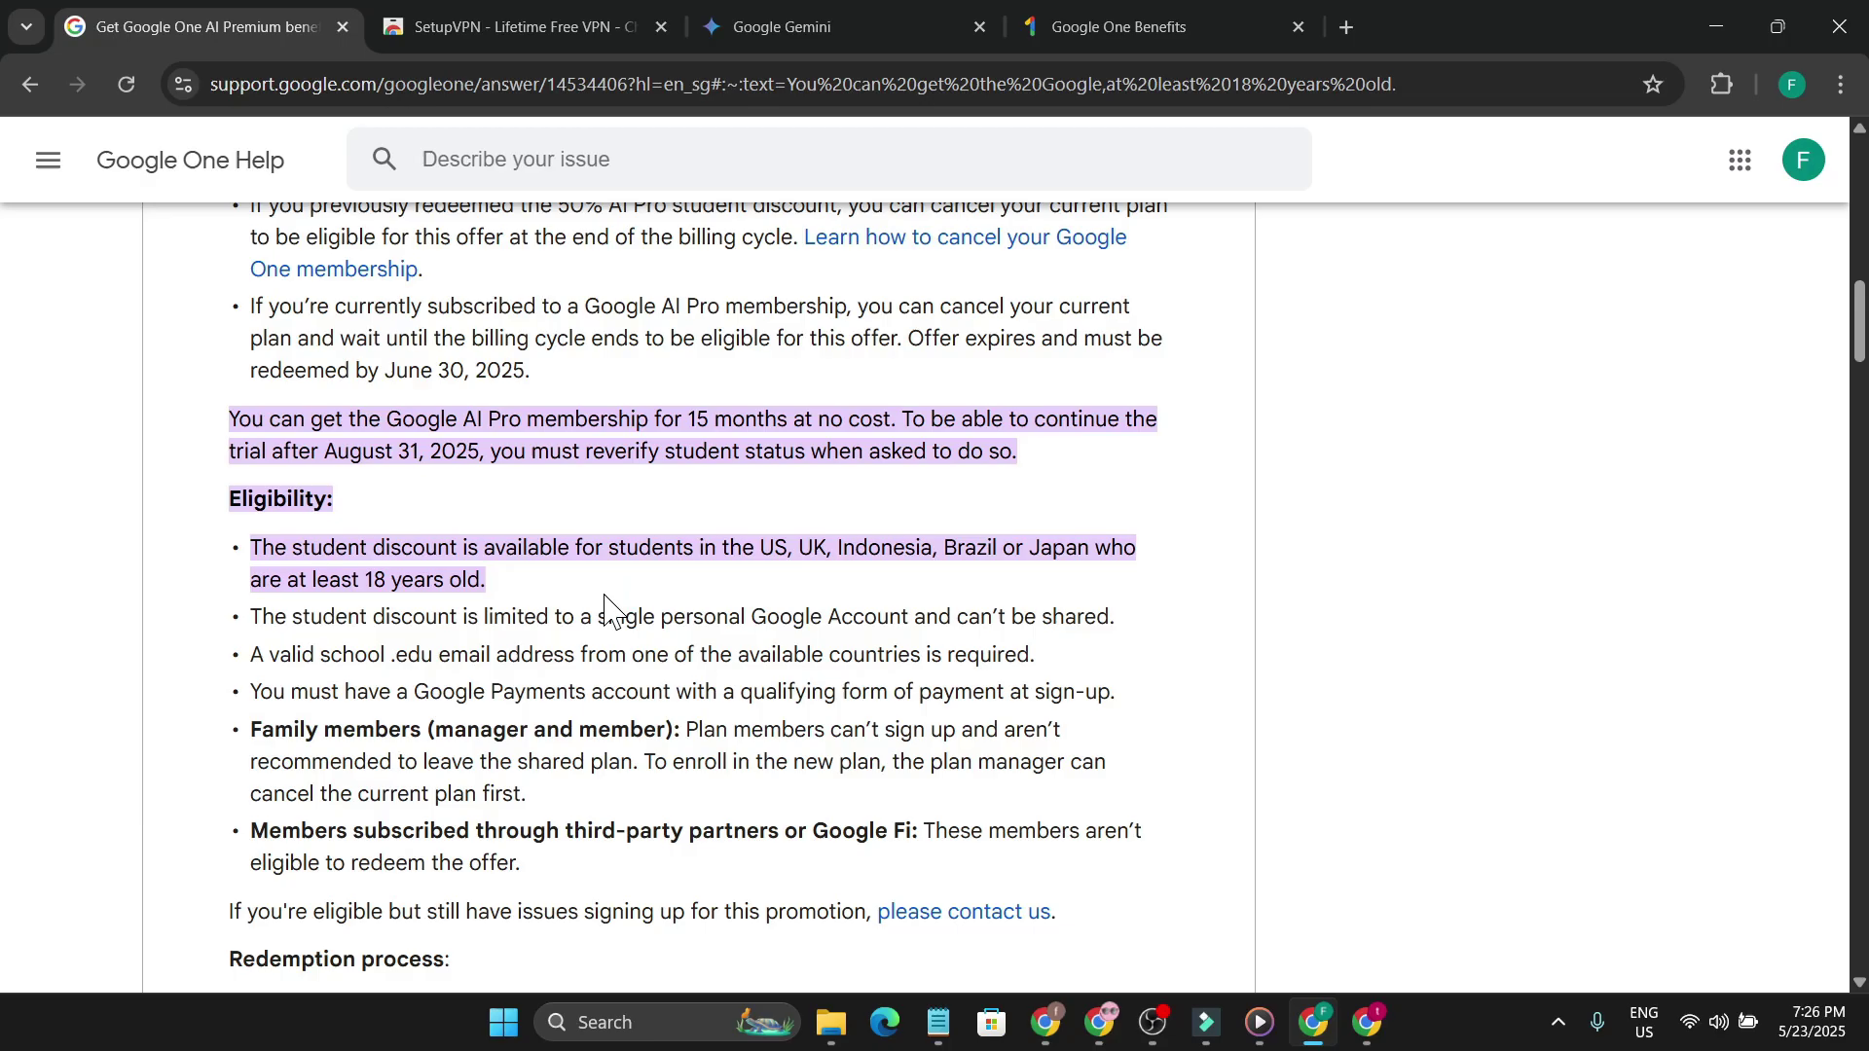
pyautogui.scroll(-2, 604, 596)
pyautogui.scroll(10, 785, 606)
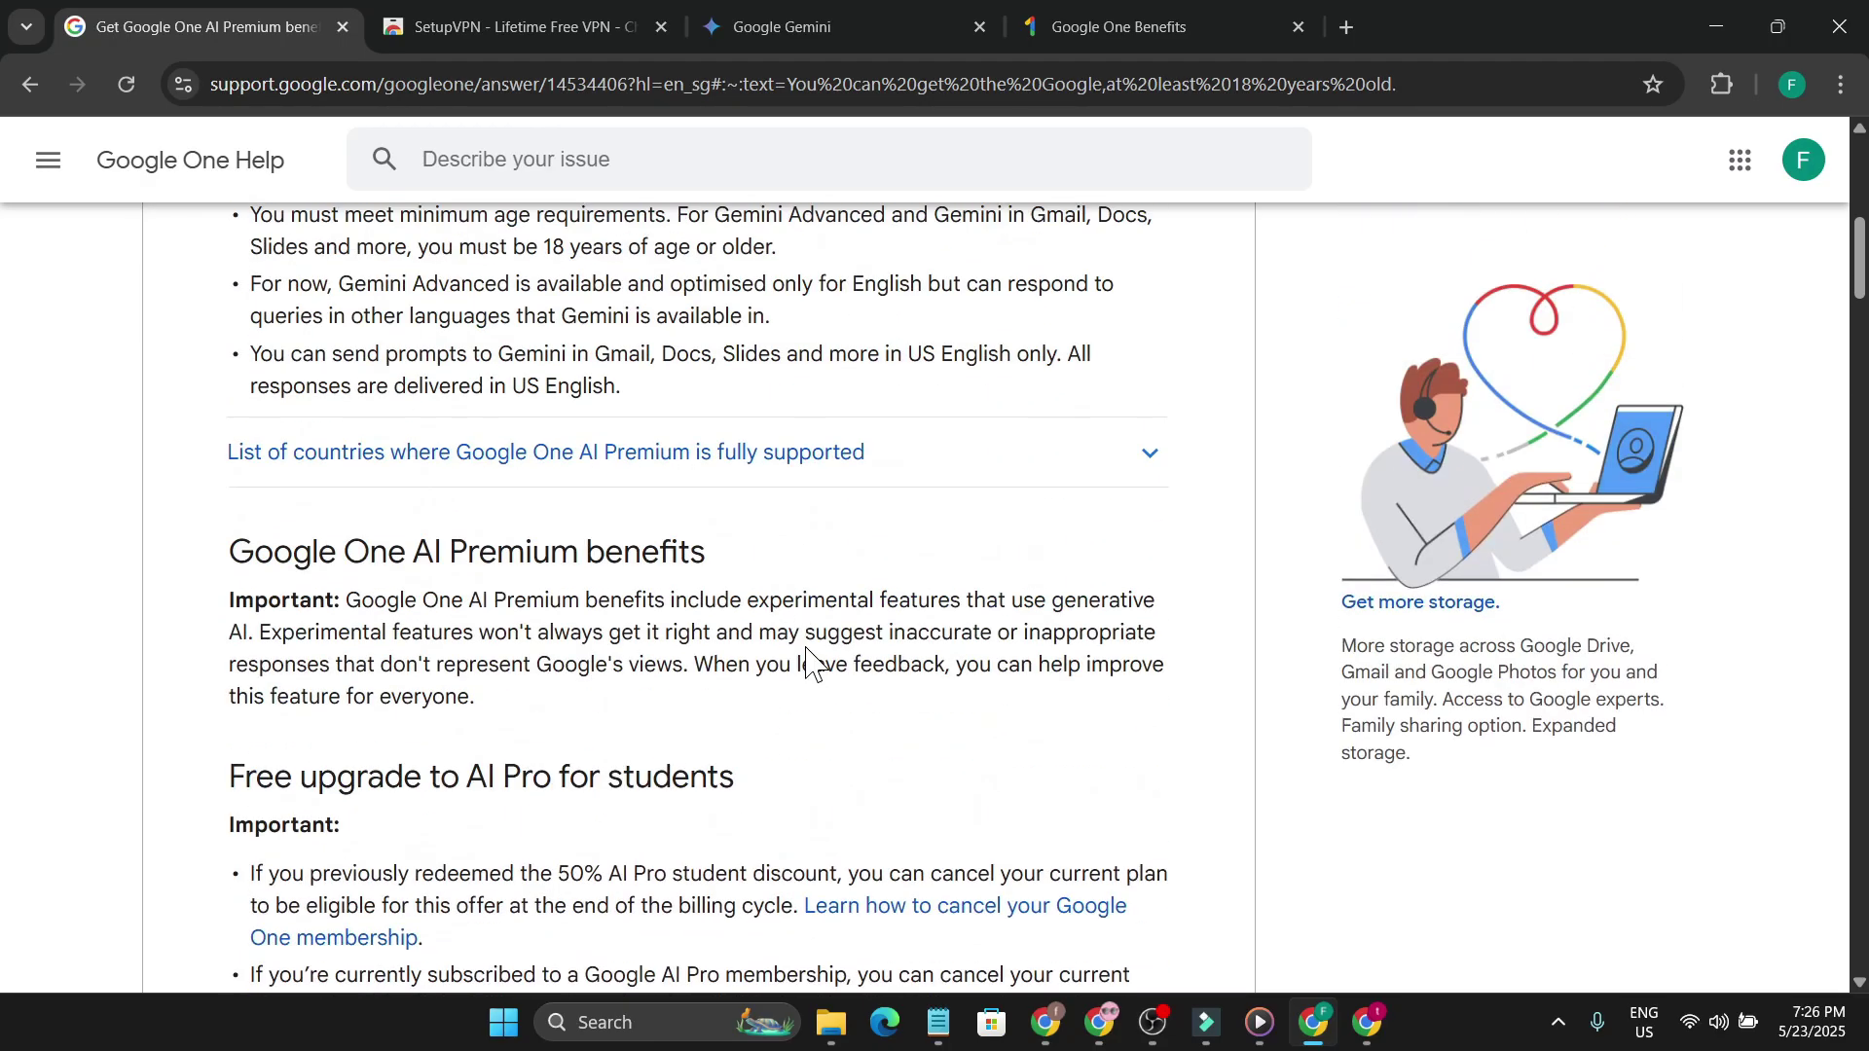
pyautogui.scroll(-15, 809, 647)
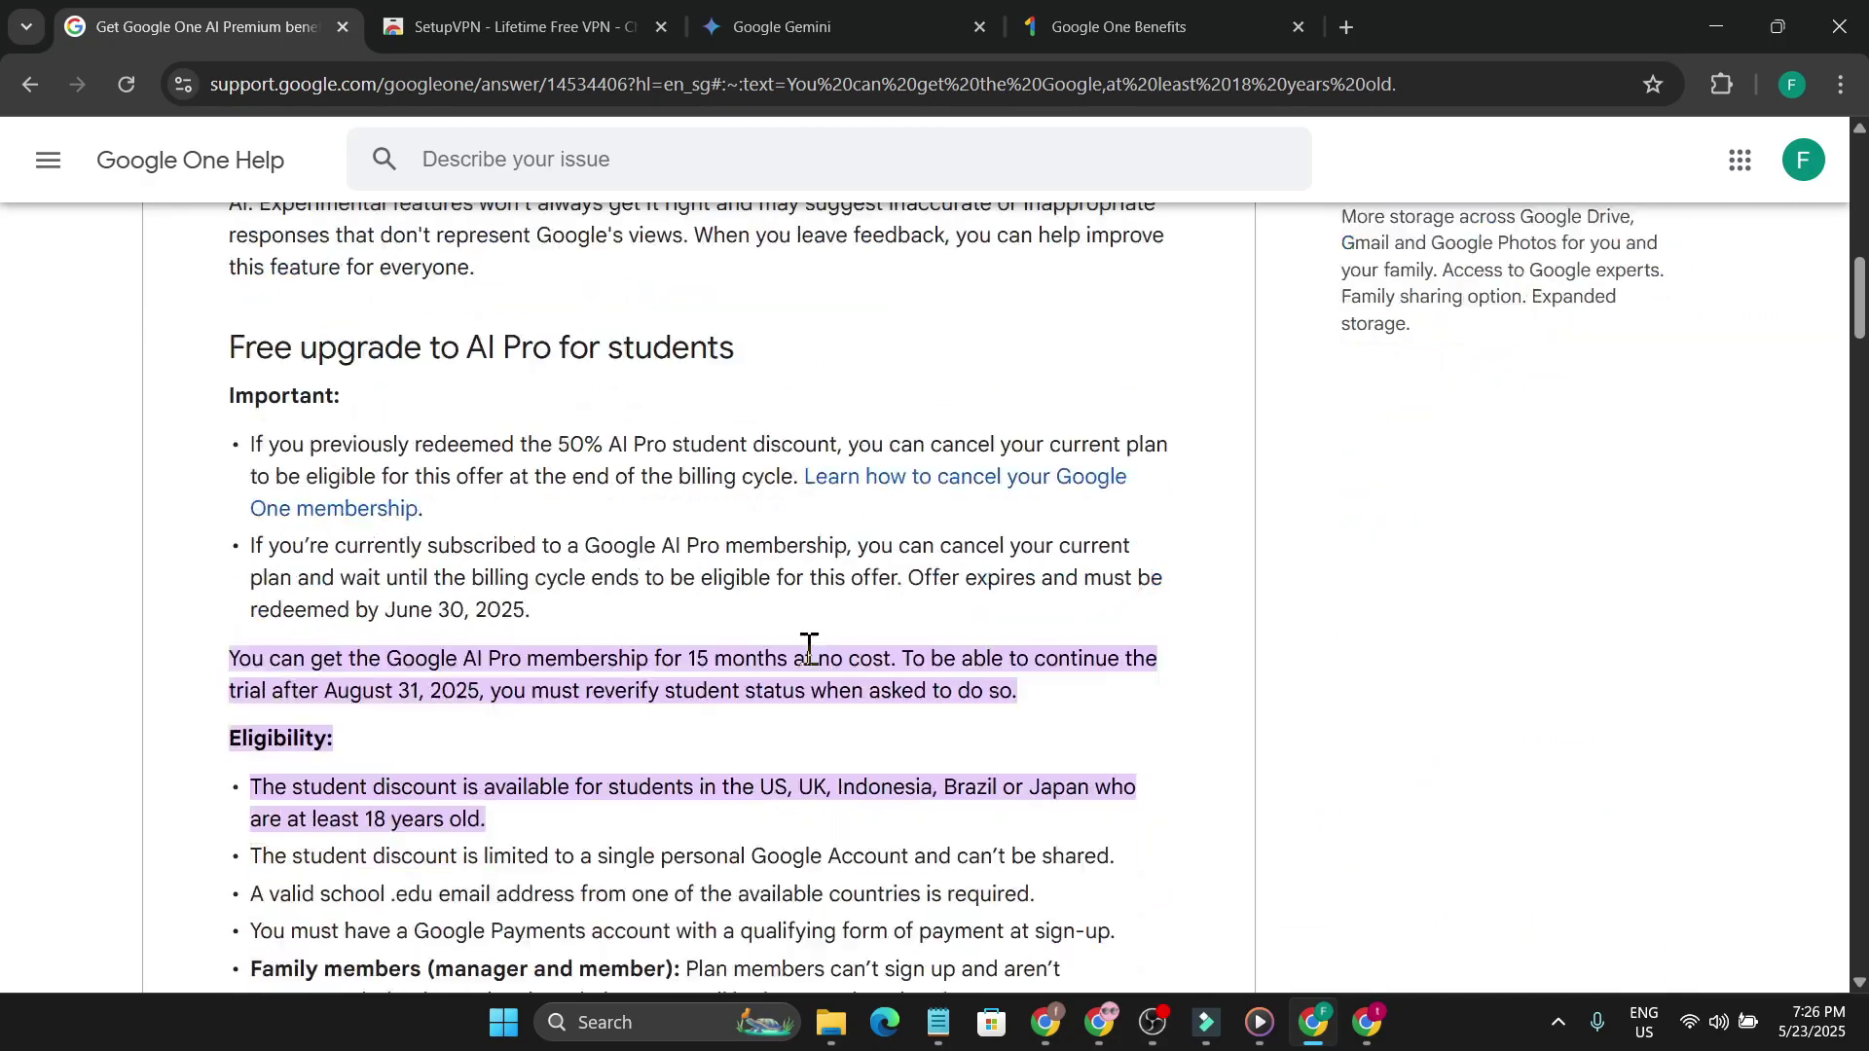
pyautogui.scroll(-4, 809, 647)
pyautogui.scroll(5, 809, 648)
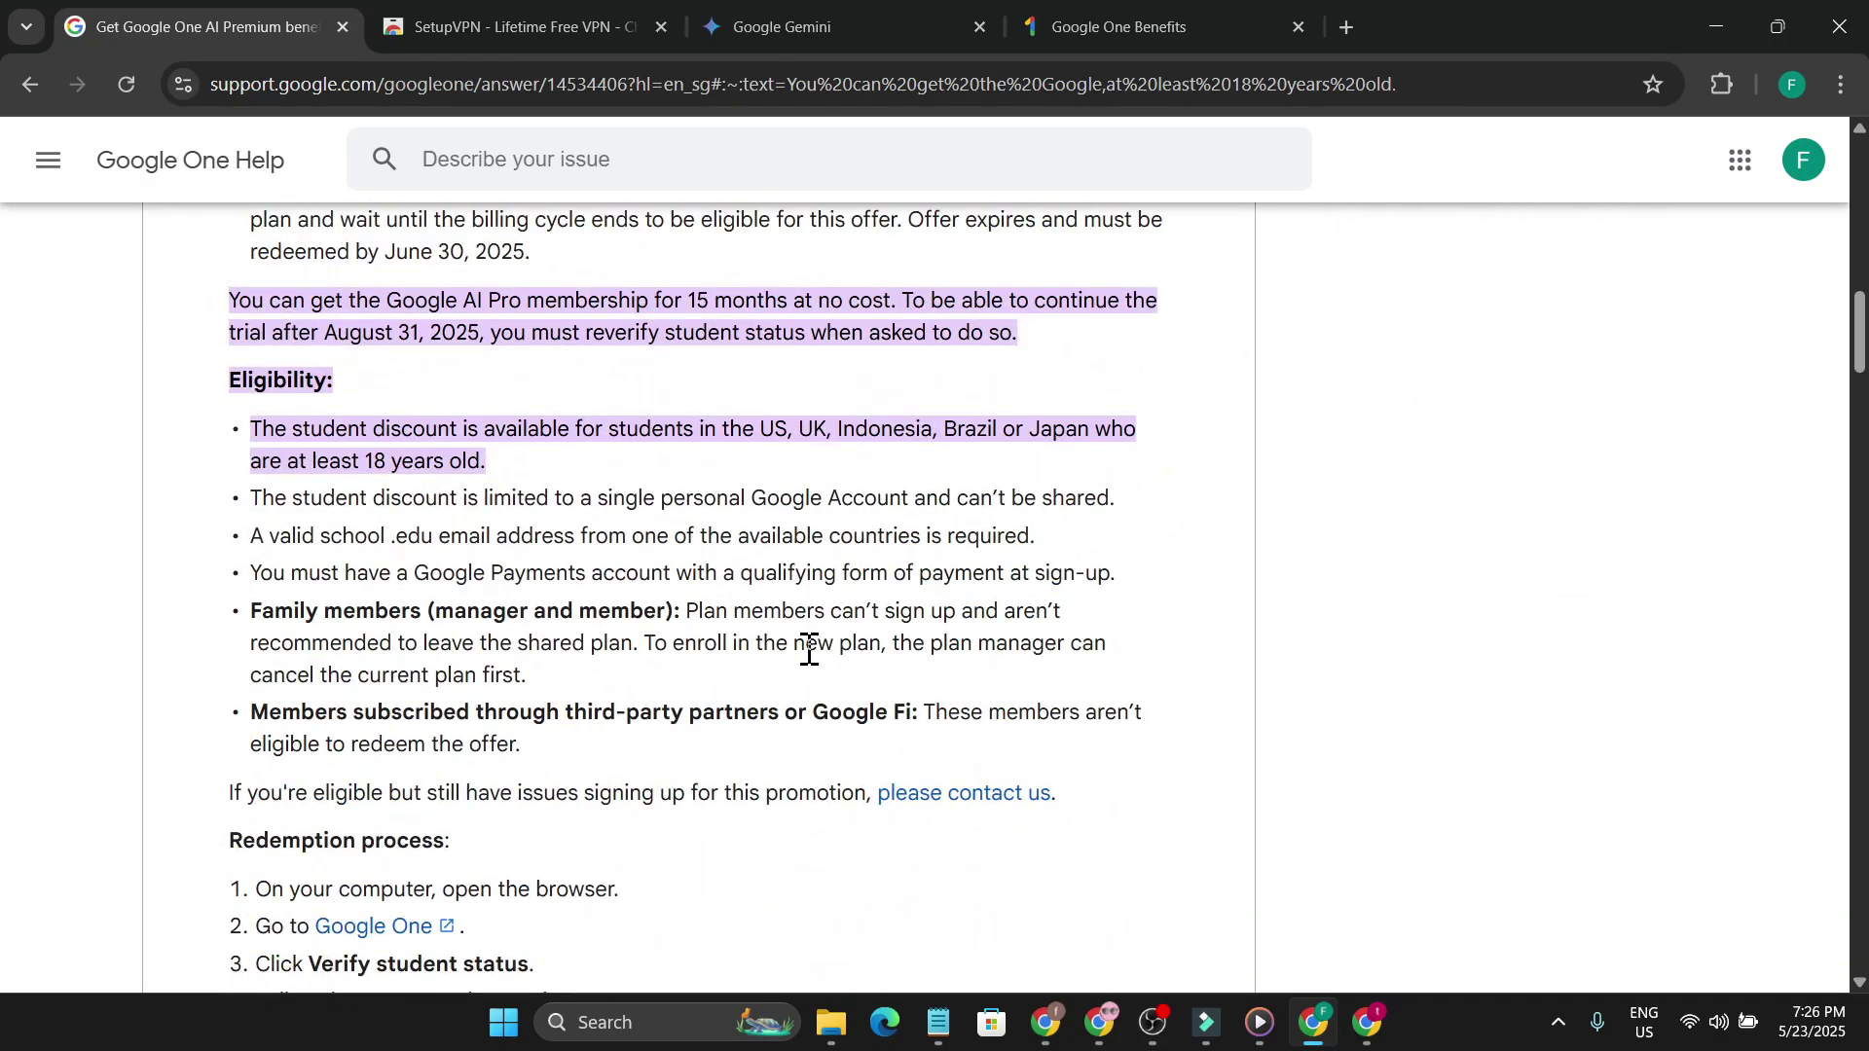